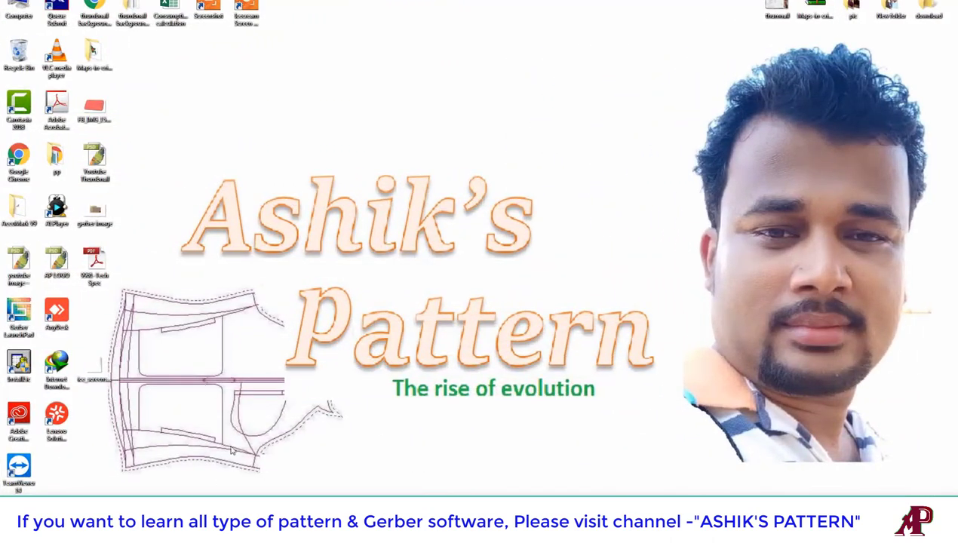
Switch from the jacket sketch to the pattern design program and review the storage paths and general settings in its preferences
mouse_move(198, 513)
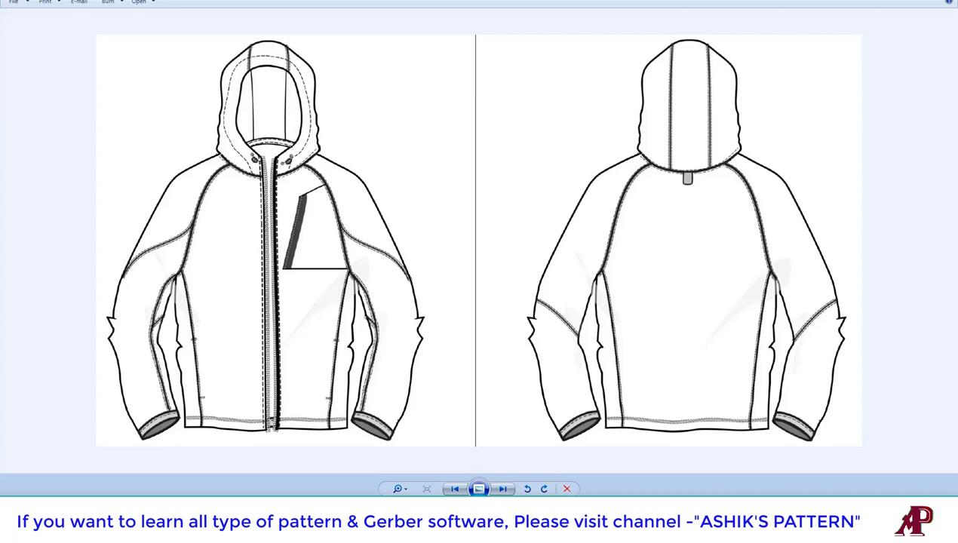
click(161, 481)
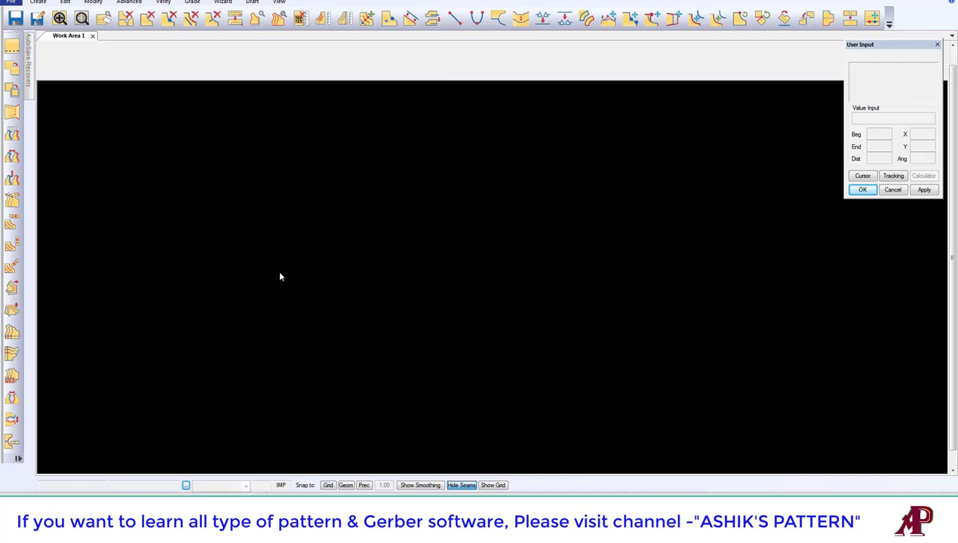
click(74, 5)
click(280, 24)
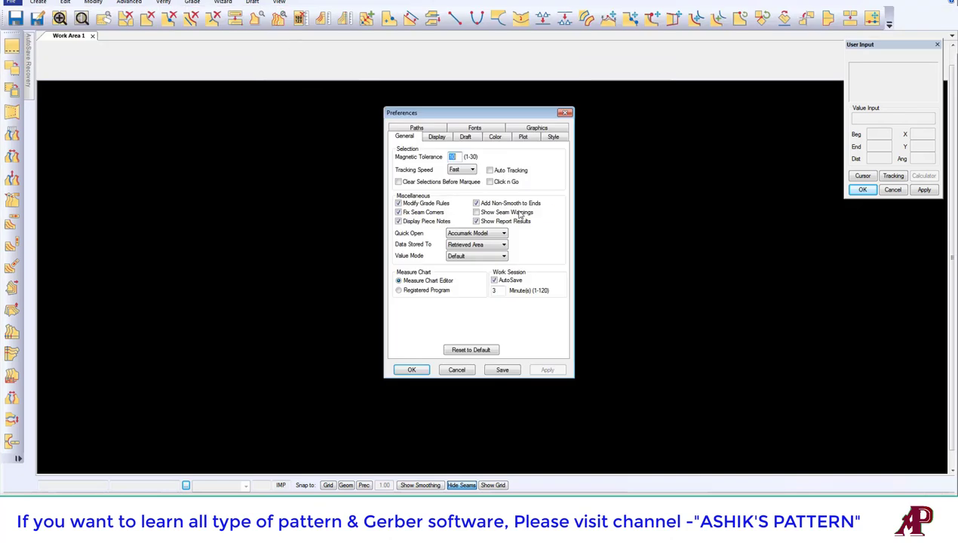
click(417, 129)
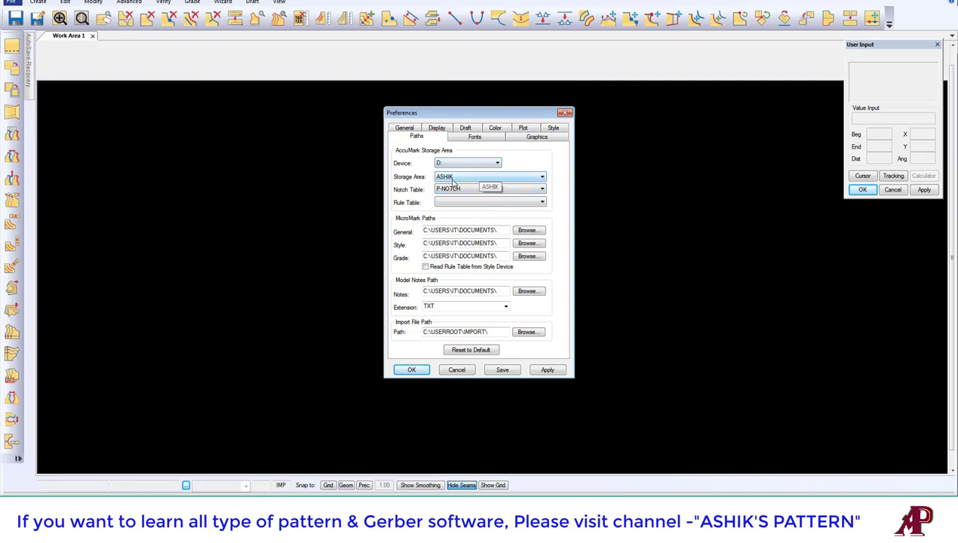
click(404, 128)
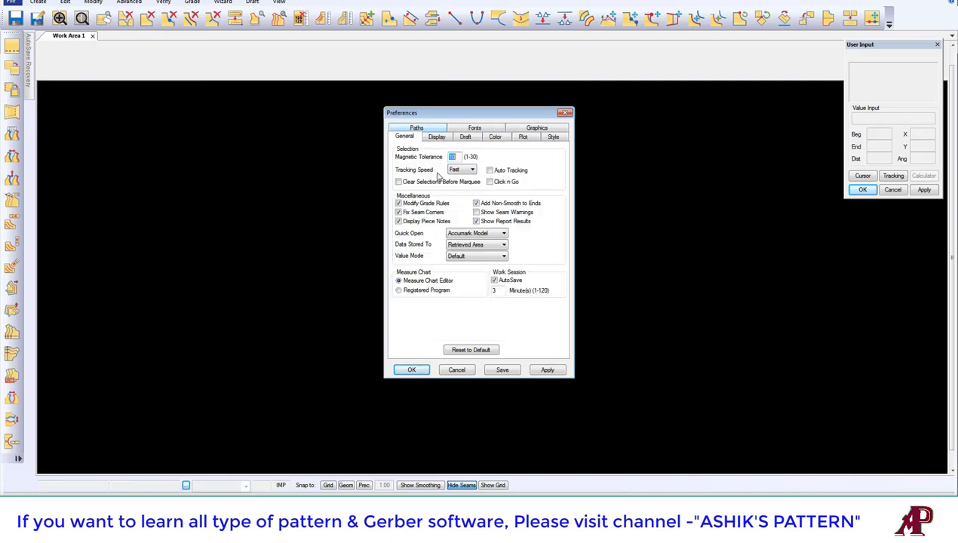
click(566, 115)
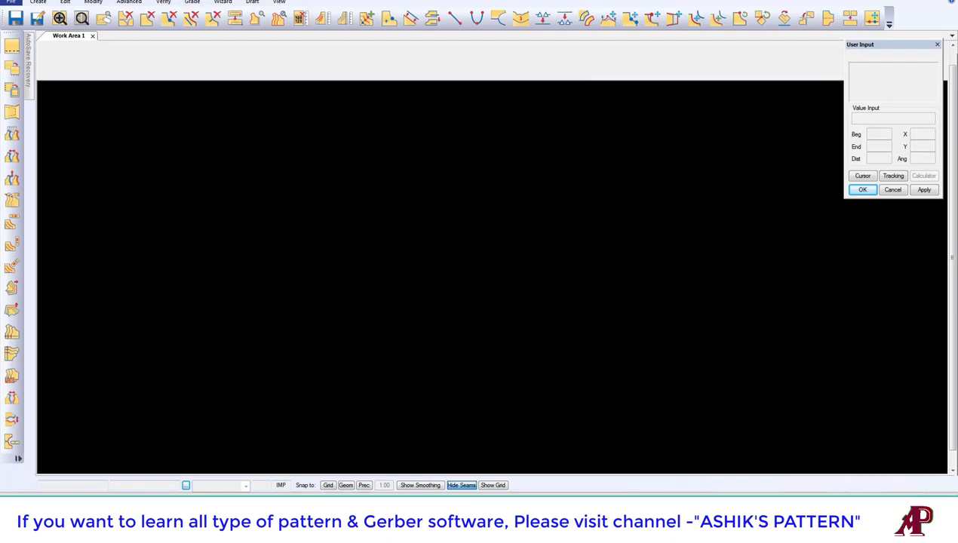
Review the measurement chart in Paint and the Raglan sketch, and circle the size M value for Chest 1" Below Armhole
mouse_move(166, 507)
click(166, 489)
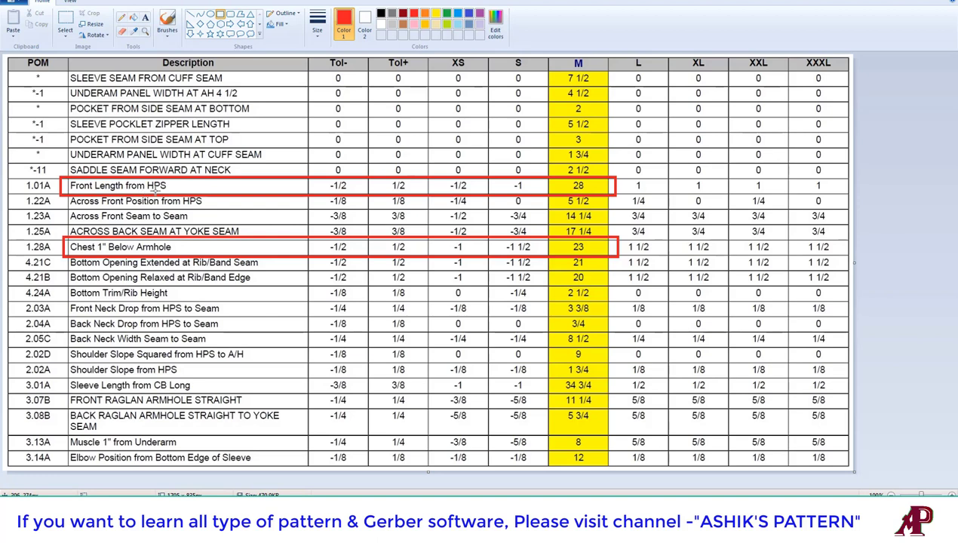
mouse_move(198, 507)
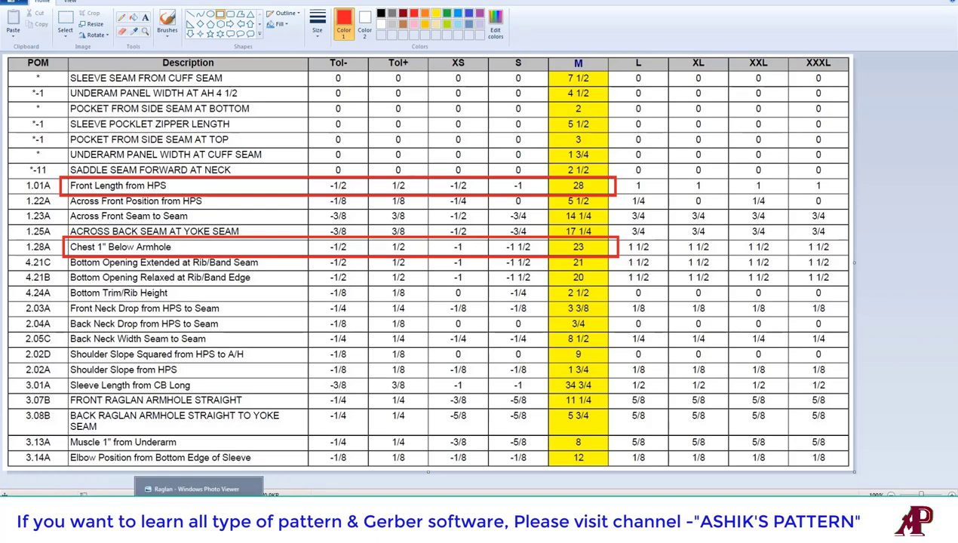
click(199, 489)
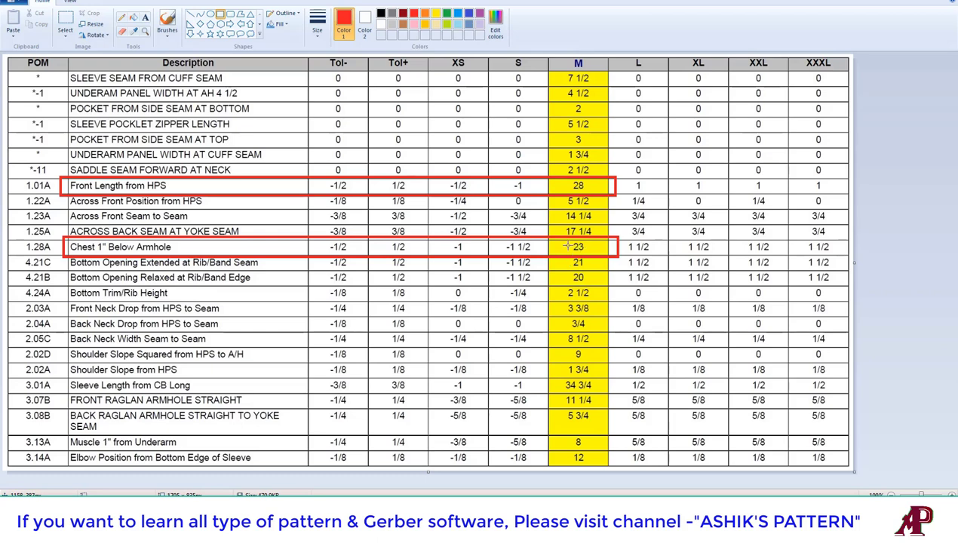
click(210, 13)
mouse_move(558, 239)
mouse_down()
mouse_move(598, 268)
mouse_move(595, 249)
mouse_move(599, 255)
mouse_up()
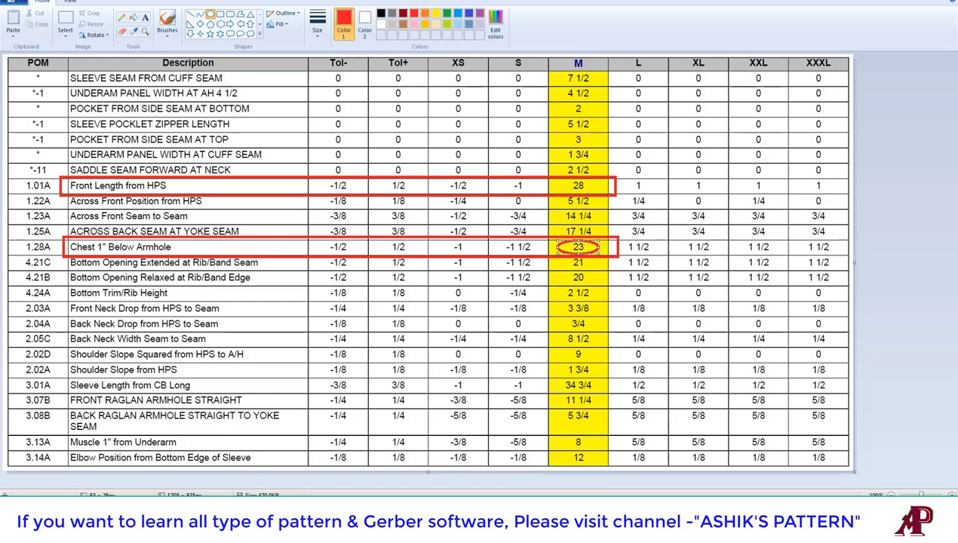
Switch to the pattern design work area and create a rectangle piece with X 28 and Y 11.5
click(208, 516)
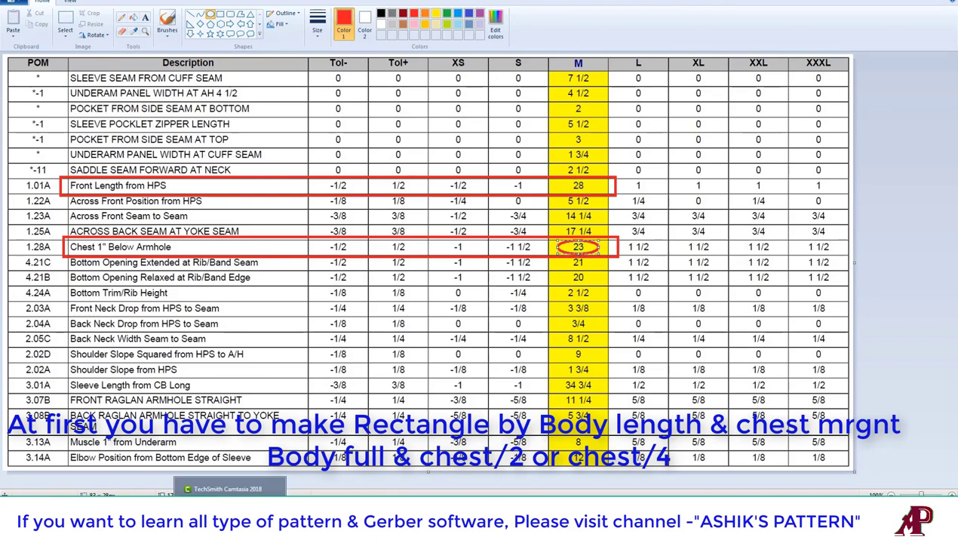
click(130, 504)
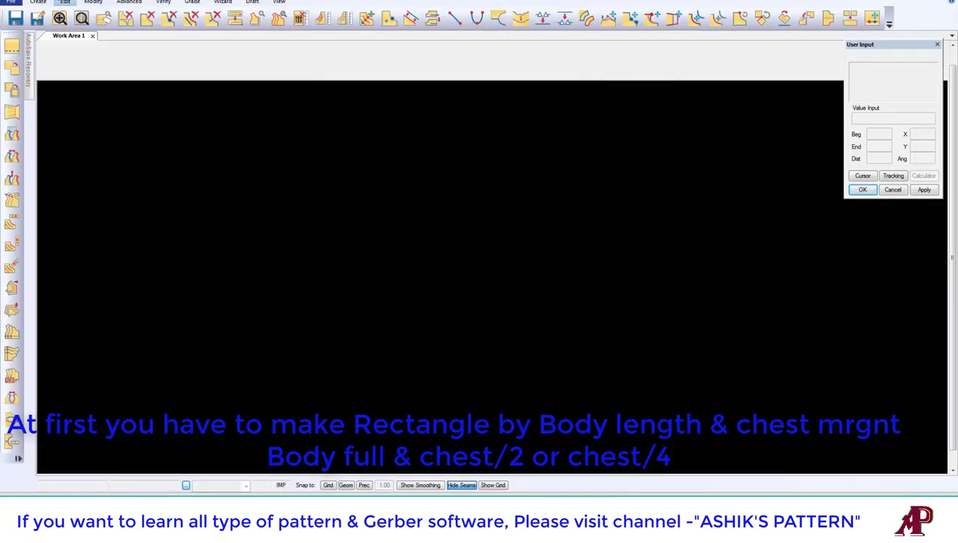
click(37, 3)
click(323, 11)
click(126, 209)
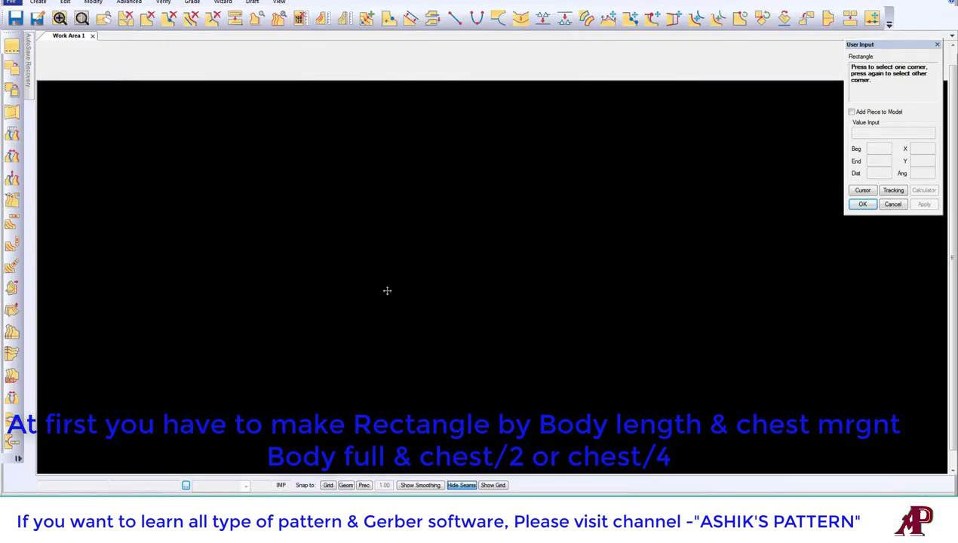
click(526, 289)
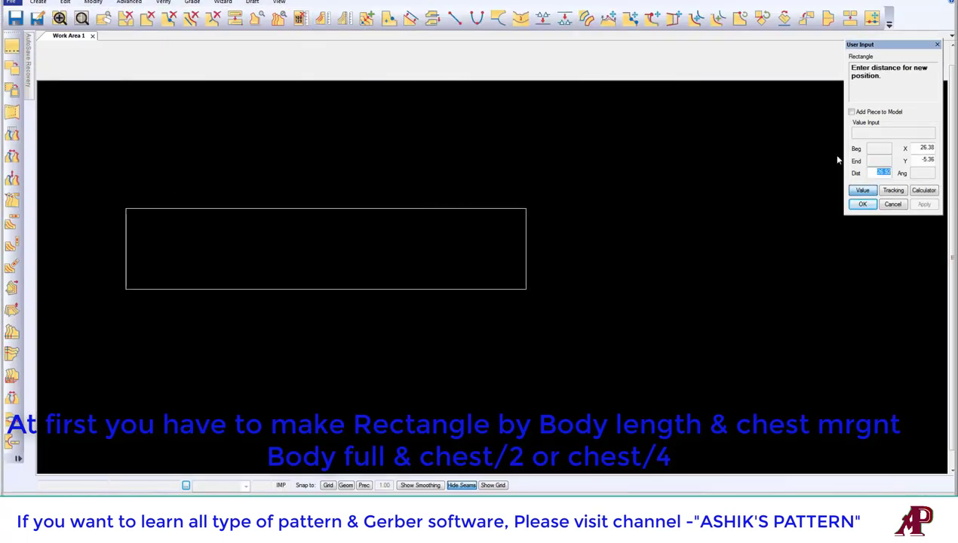
drag(911, 147, 944, 147)
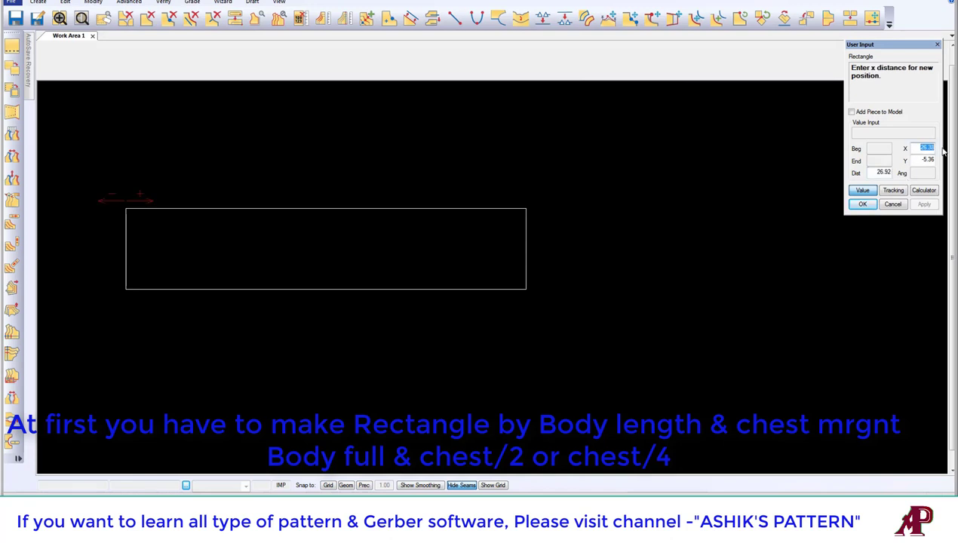
text(28)
key(Return)
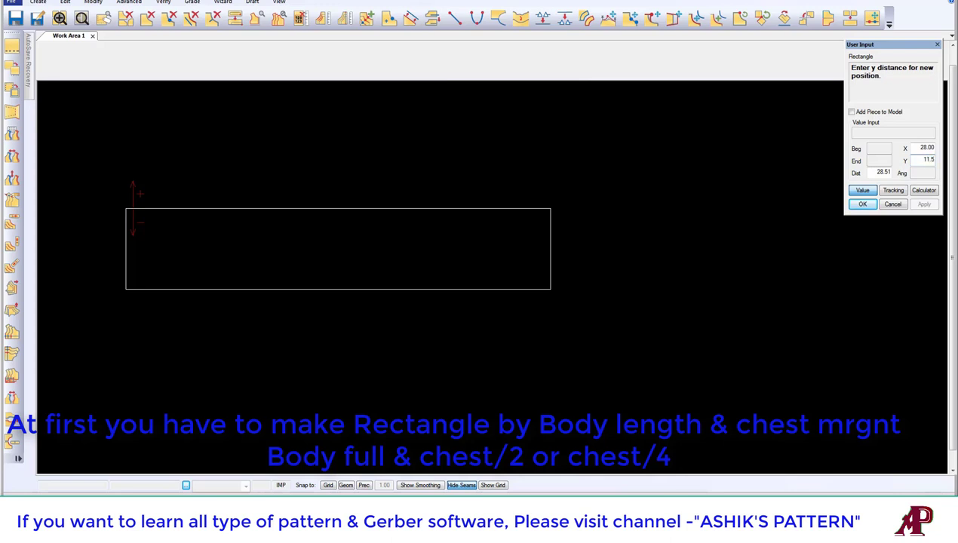
key(Return)
key(Return)
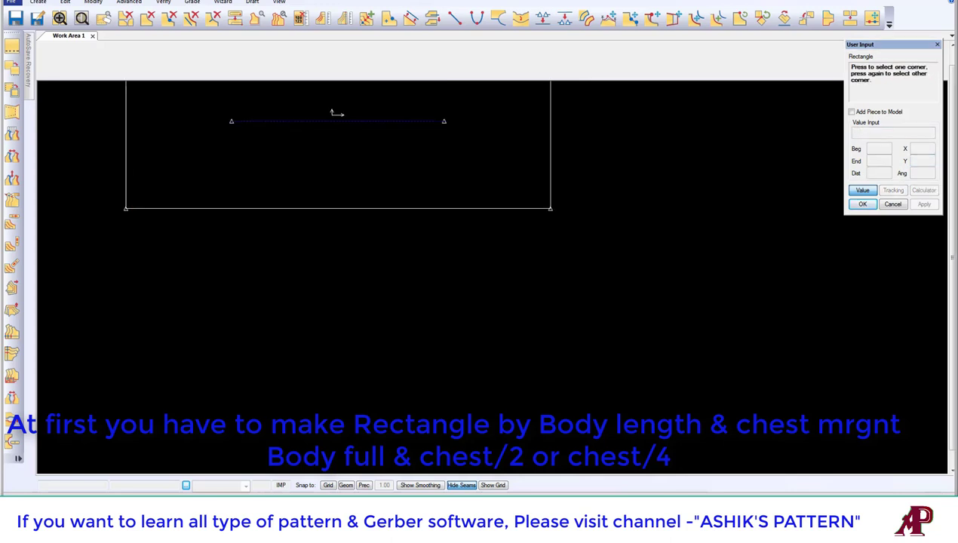
Finish the rectangle command and move the rectangle piece to the middle of the work area
right_click(407, 99)
click(406, 98)
right_click(406, 98)
click(325, 130)
click(399, 252)
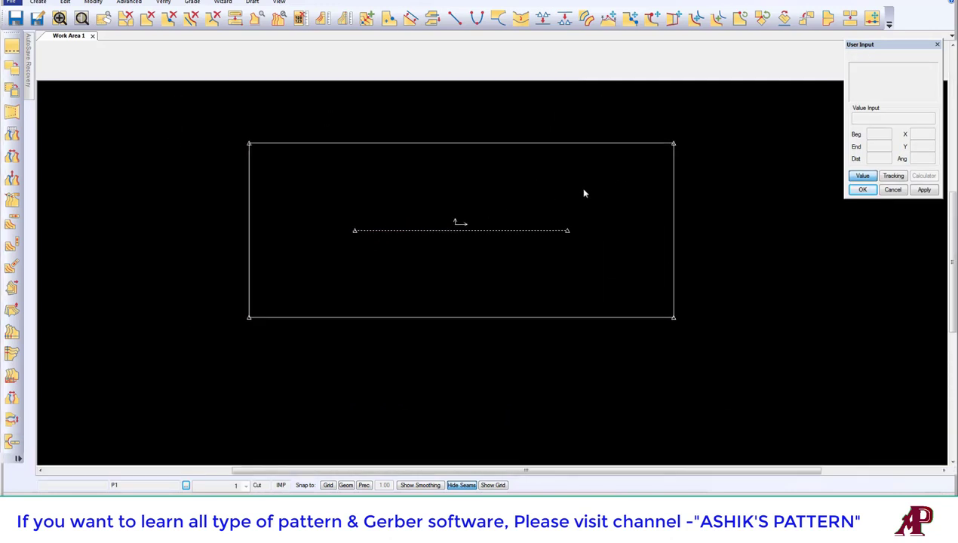
drag(584, 193, 543, 203)
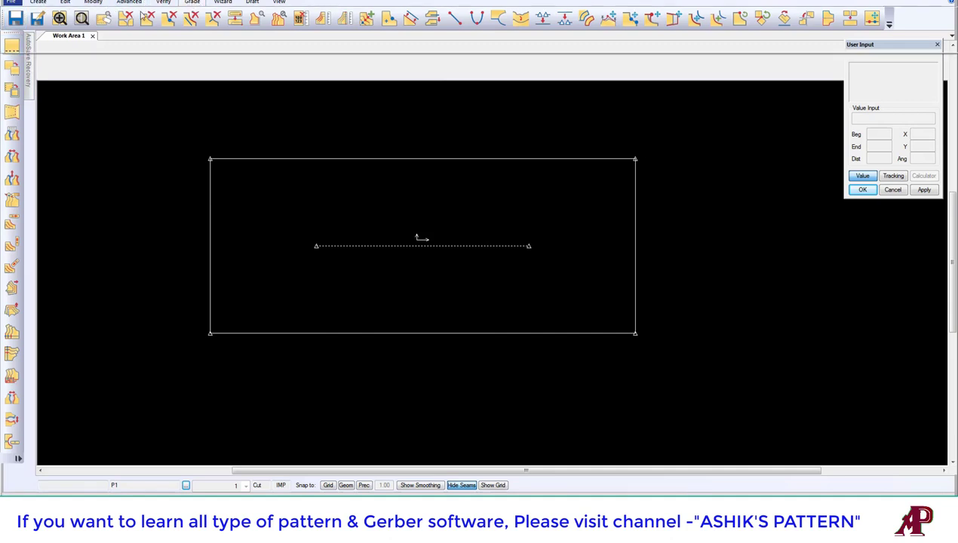
Assign the rule table XS TO 3XL BS M to the rectangle piece
click(193, 3)
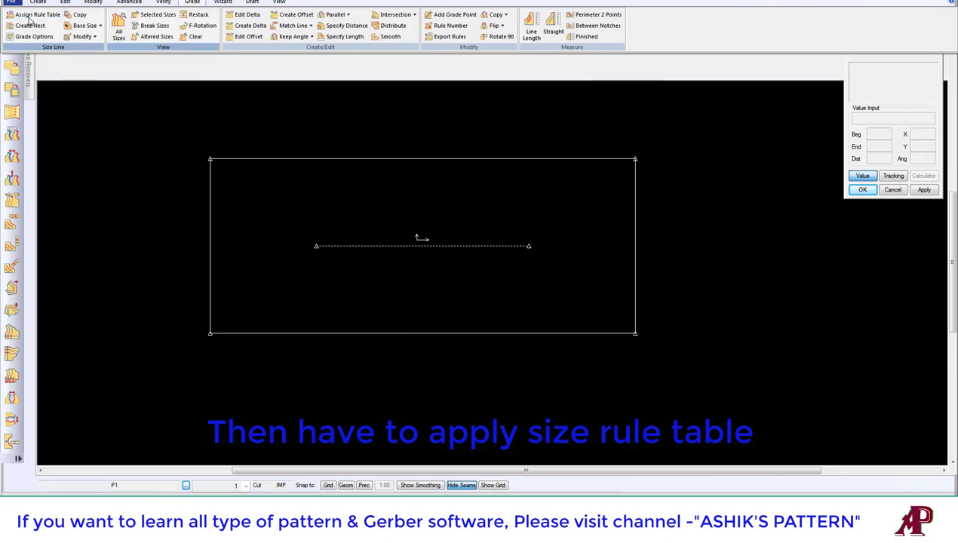
click(29, 16)
click(537, 226)
right_click(472, 215)
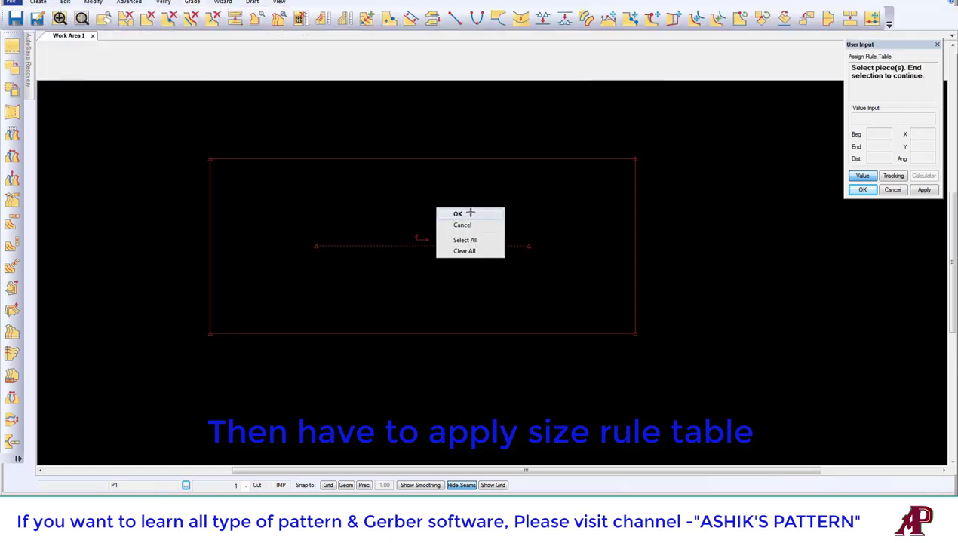
click(471, 215)
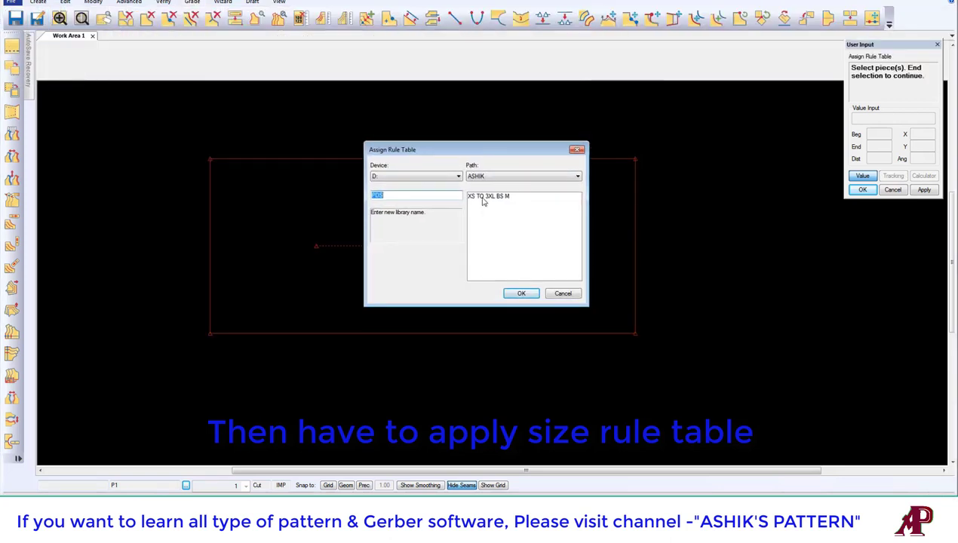
click(484, 197)
click(485, 199)
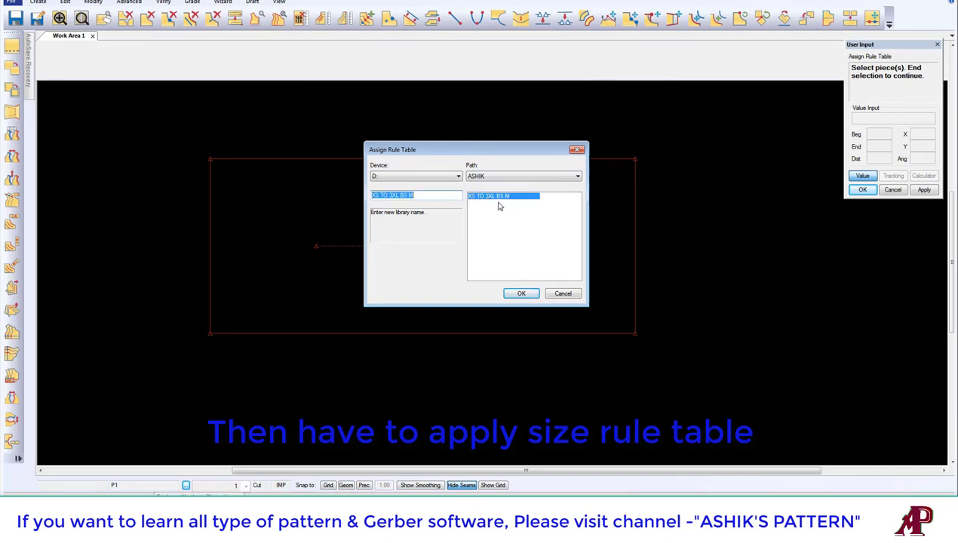
click(522, 293)
Reposition the rectangle piece slightly in the work area and check its list of available sizes
drag(384, 205, 367, 209)
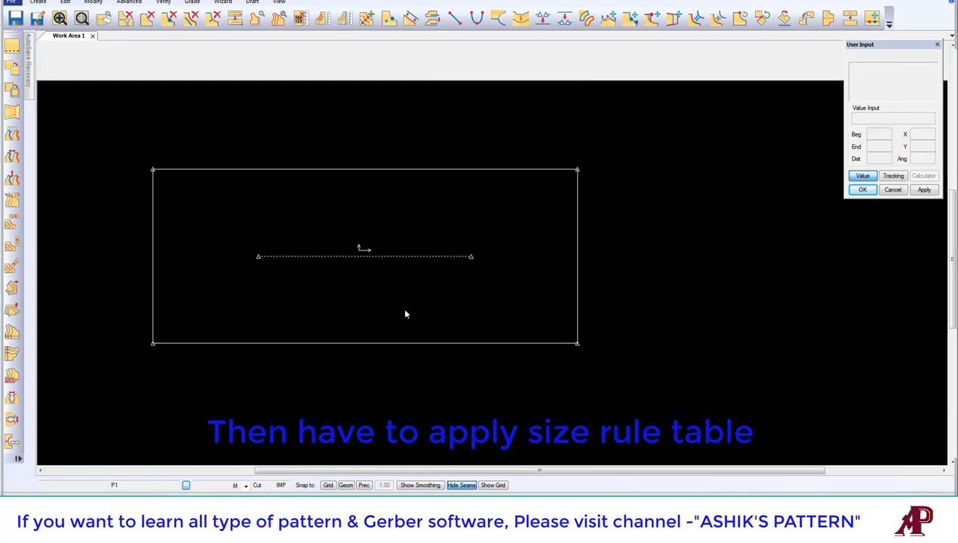
drag(424, 245, 419, 270)
click(245, 487)
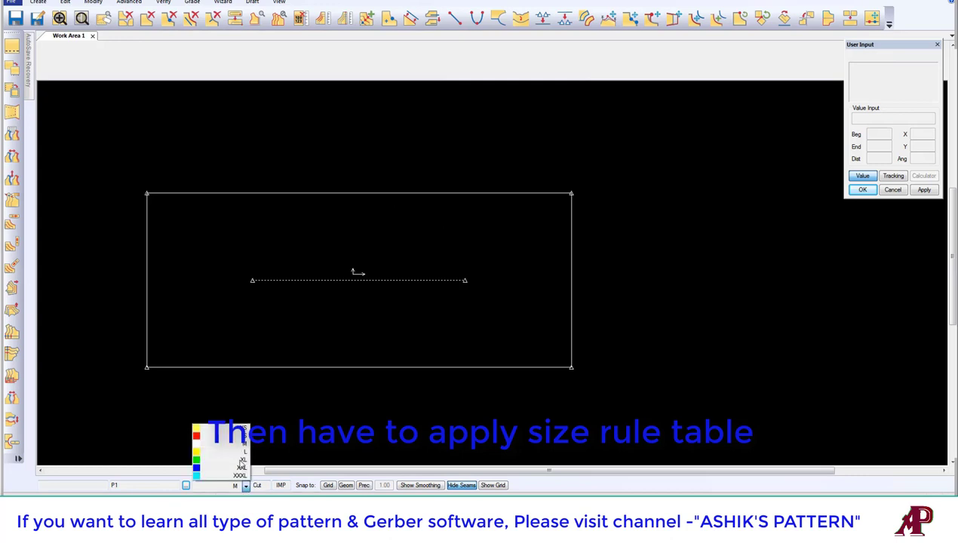
drag(320, 294, 328, 279)
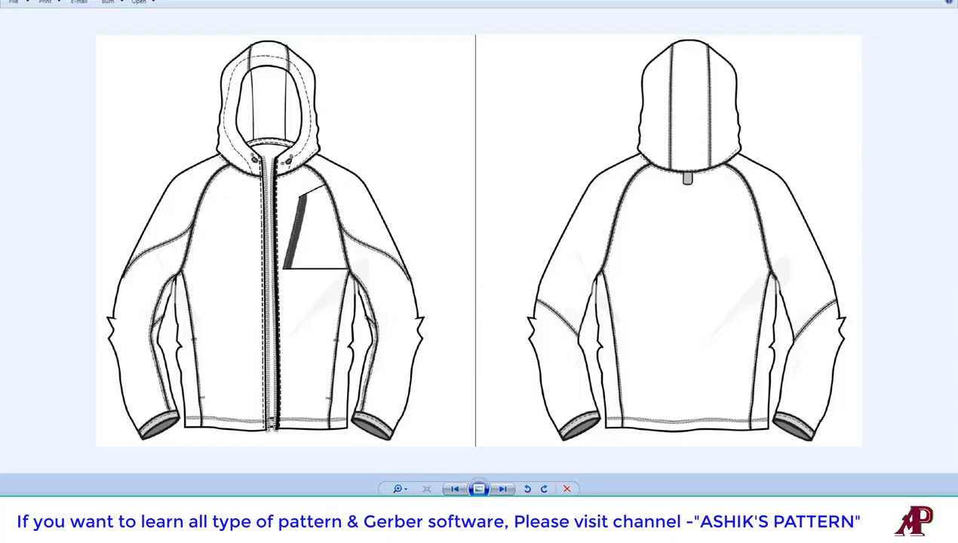
Switch to the measurement chart in Paint and circle the size M column heading
mouse_move(167, 504)
click(167, 469)
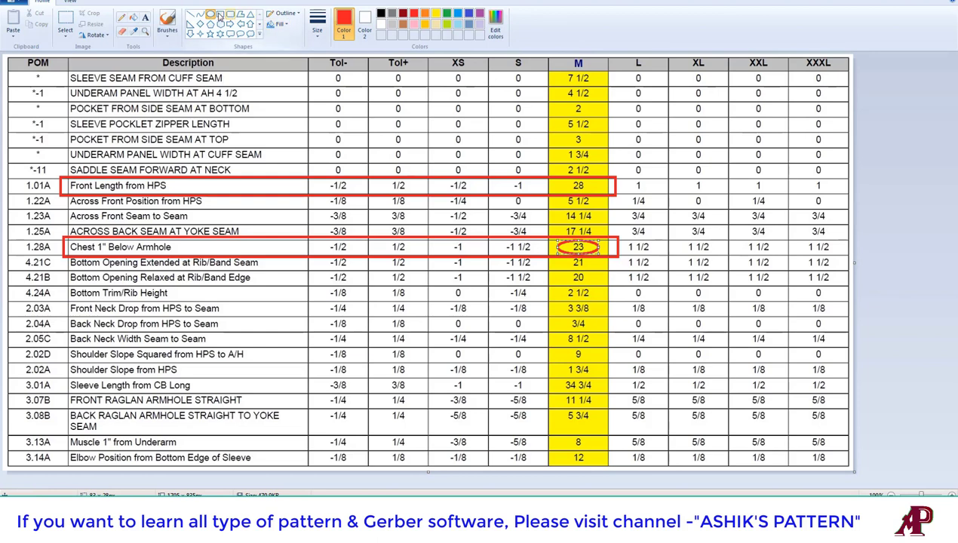
drag(560, 55, 597, 72)
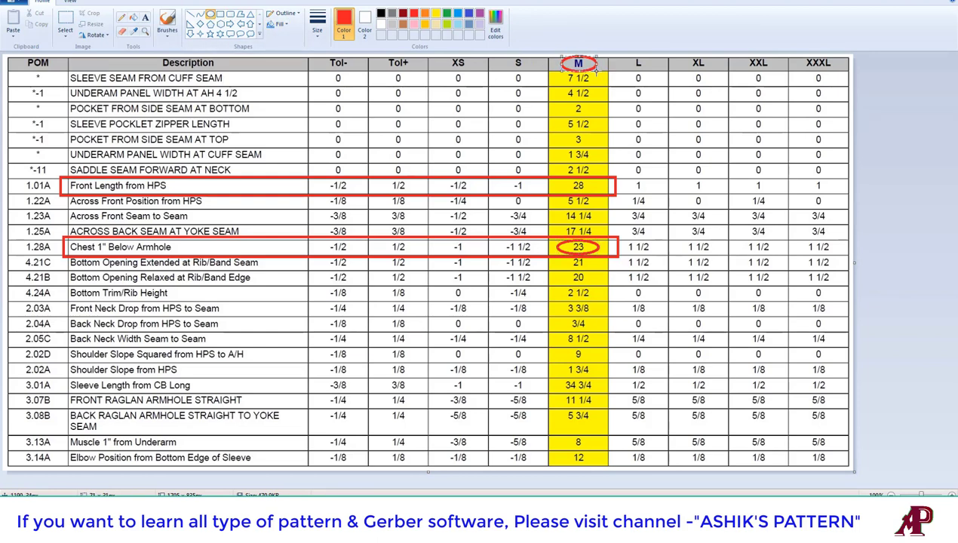
click(617, 75)
Return to the pattern design work area and save the rectangle piece under the name RAGLAN-TM
mouse_move(167, 512)
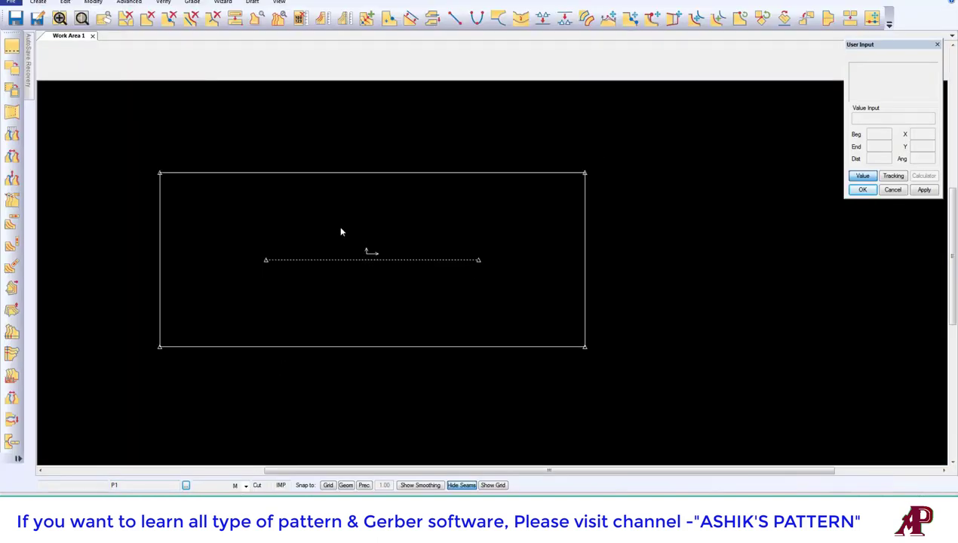
click(37, 17)
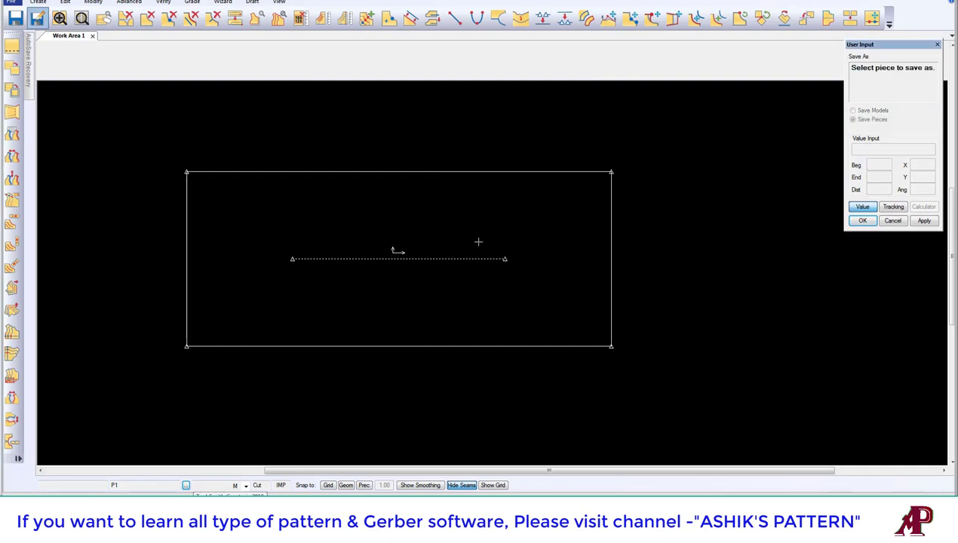
click(483, 235)
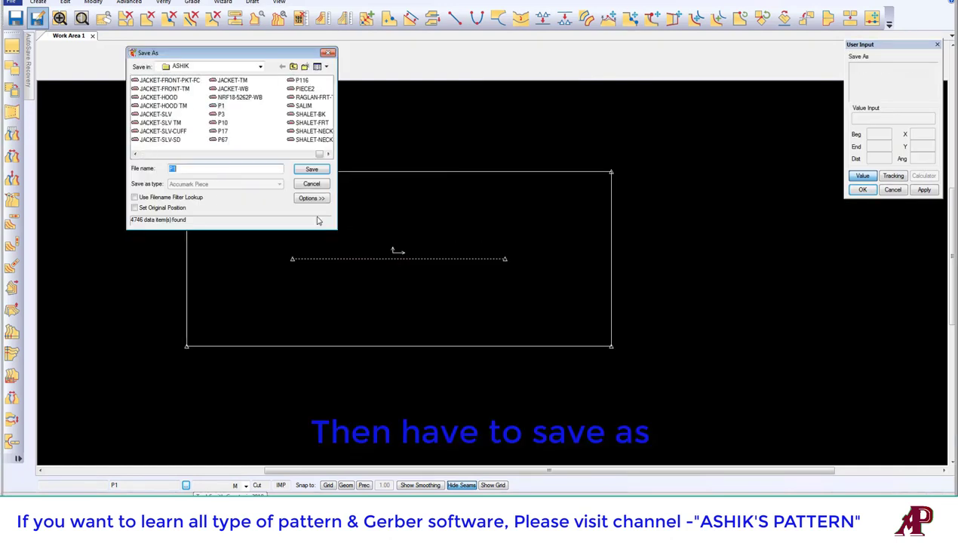
drag(250, 57, 376, 73)
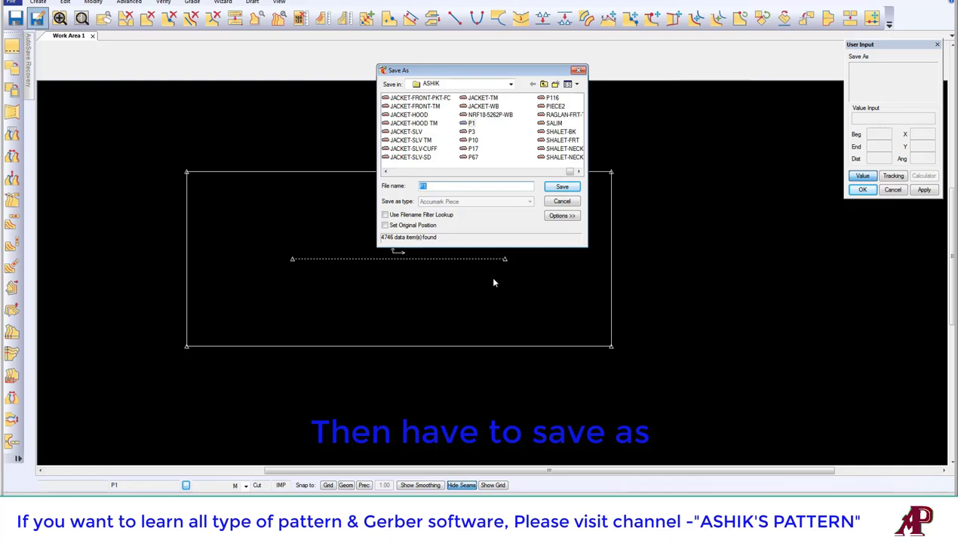
text(RAGLAN-)
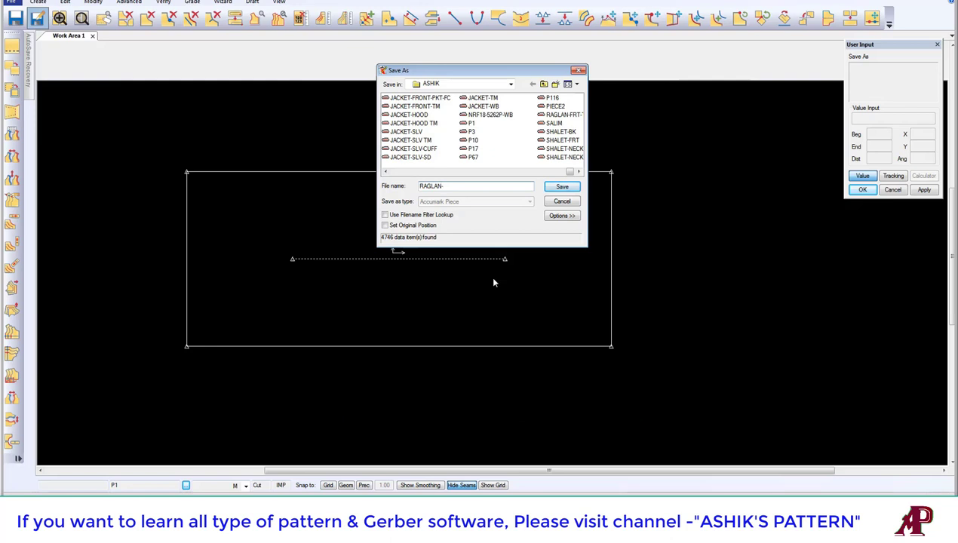
text(TM)
click(568, 187)
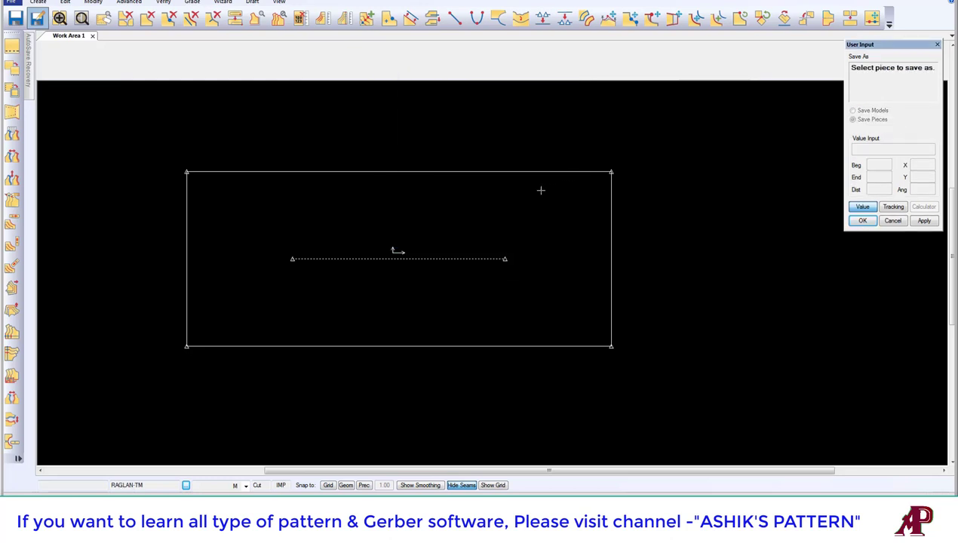
right_click(532, 192)
click(524, 194)
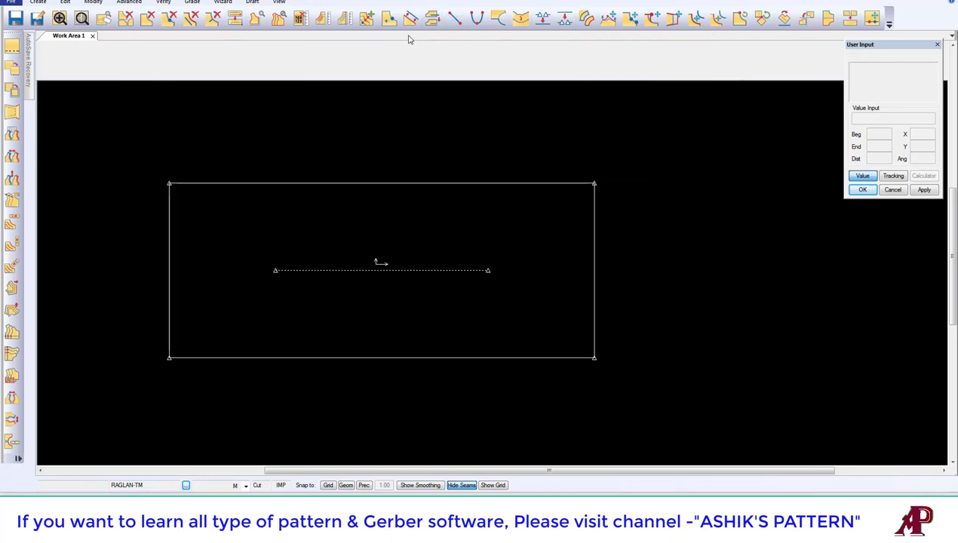
Add grade points at the four corners of the rectangle piece
click(367, 16)
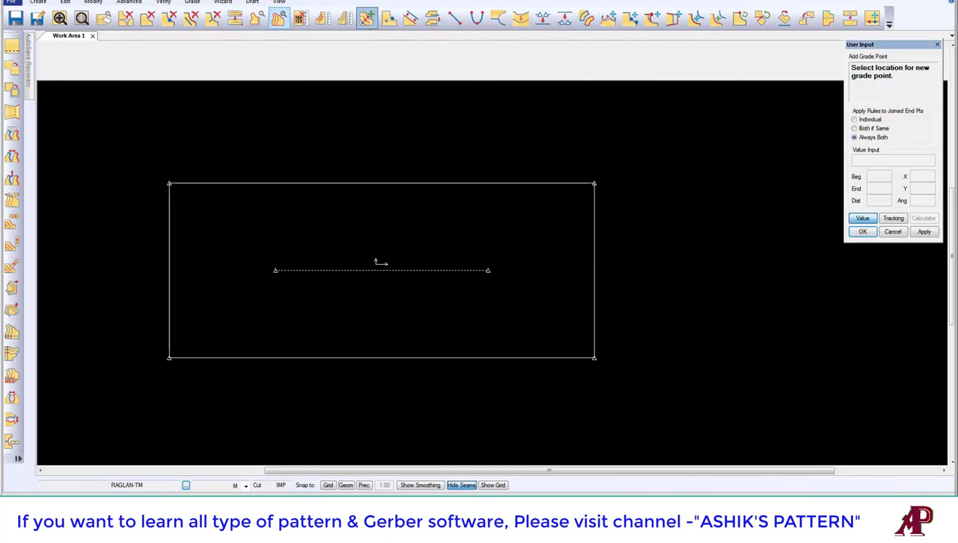
click(37, 2)
click(46, 5)
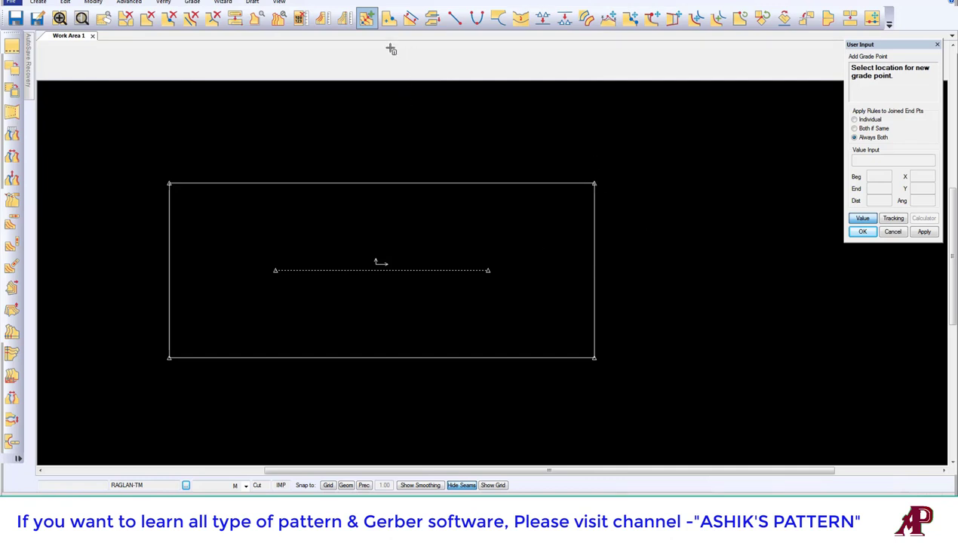
click(369, 19)
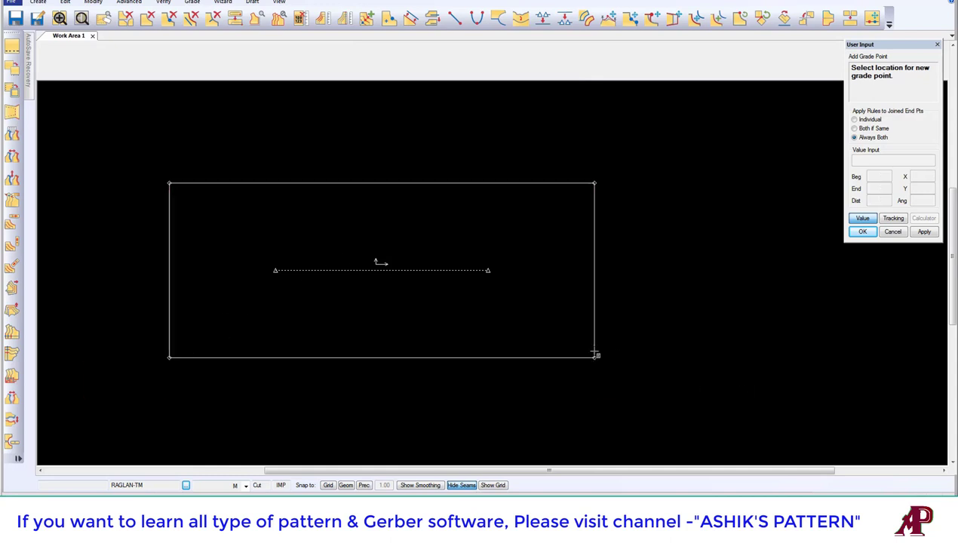
scroll(502, 259, up, 1)
scroll(573, 237, down, 1)
right_click(477, 202)
click(480, 219)
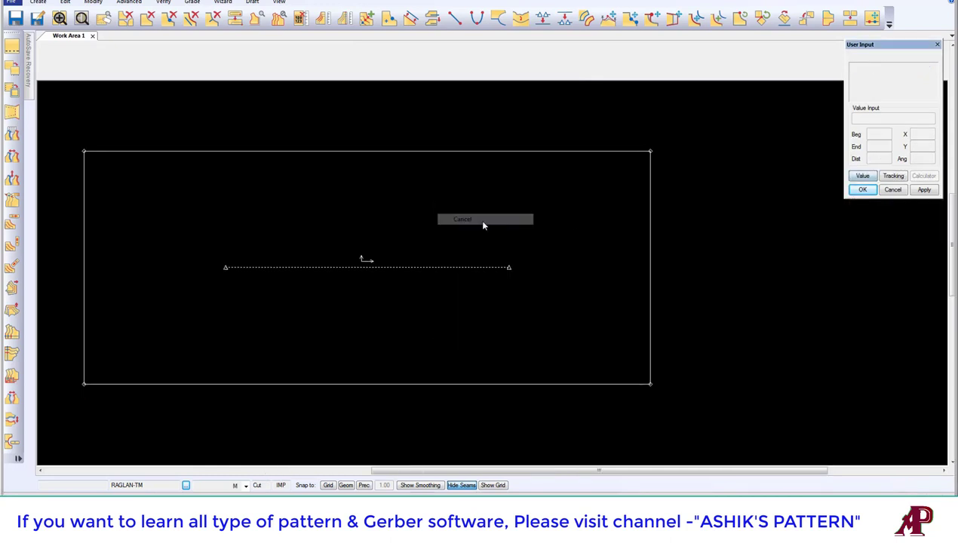
middle_drag(480, 219, 517, 214)
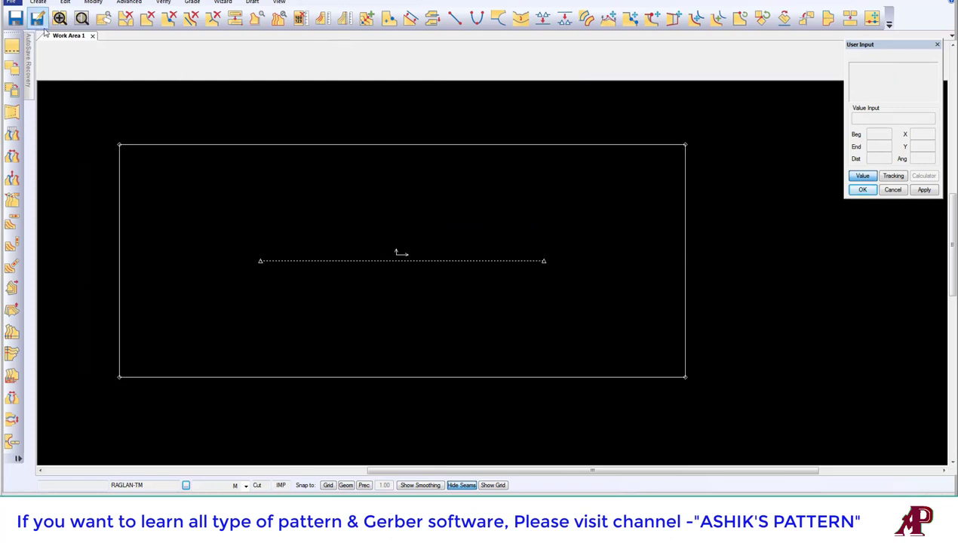
middle_drag(489, 266, 501, 270)
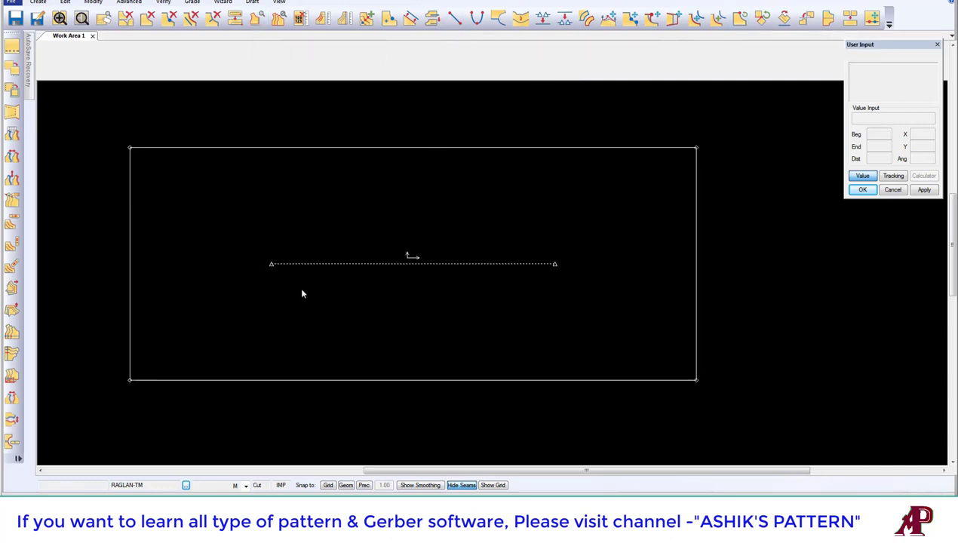
drag(469, 193, 481, 187)
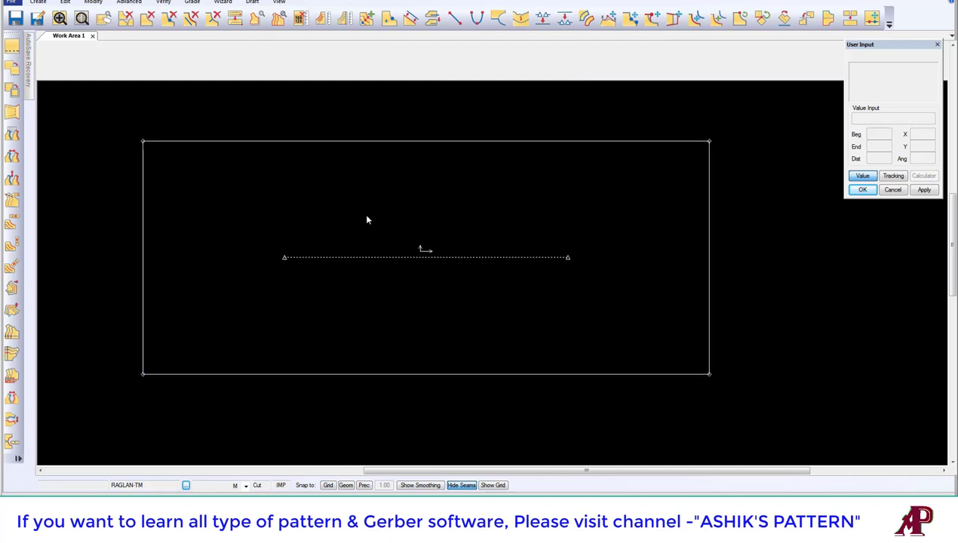
middle_drag(381, 217, 377, 220)
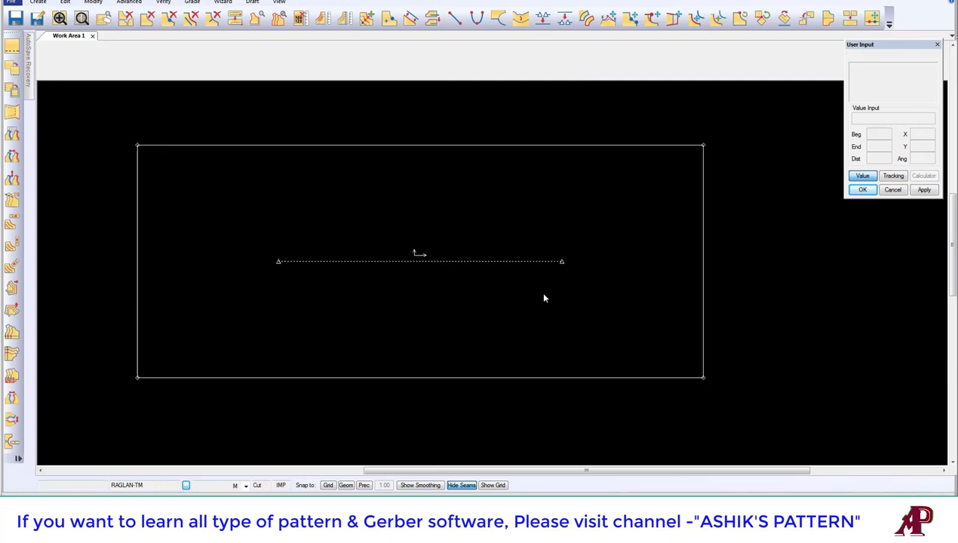
middle_drag(544, 298, 569, 294)
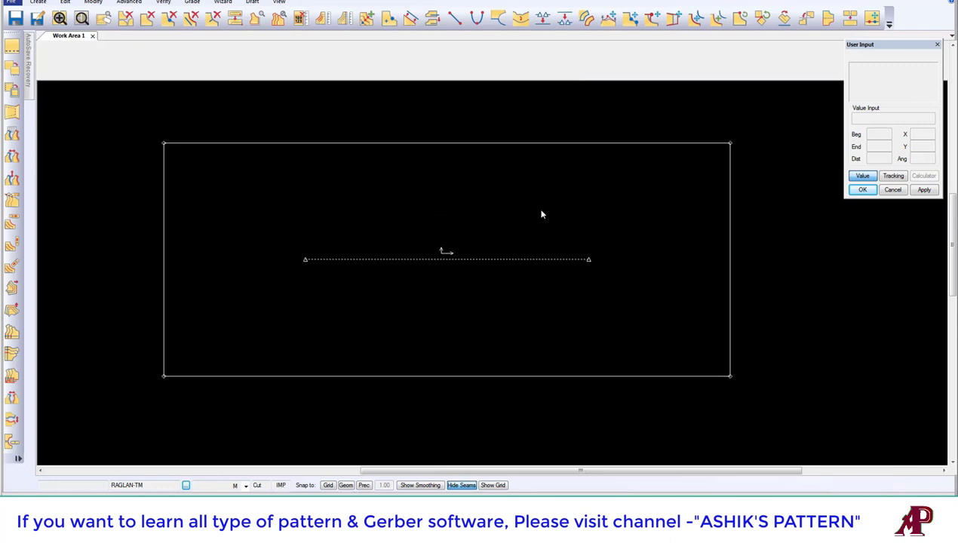
middle_drag(371, 184, 484, 184)
scroll(500, 218, down, 2)
middle_drag(531, 253, 580, 250)
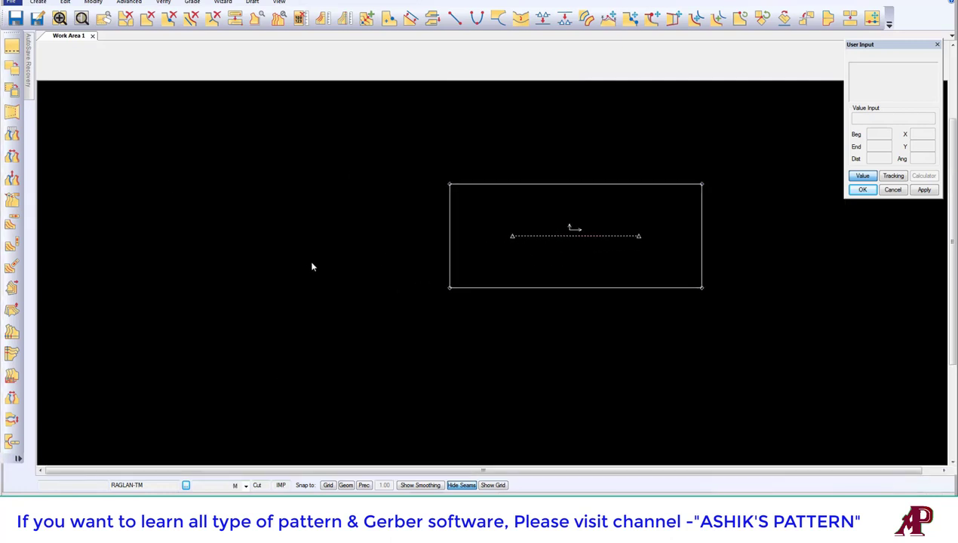
Draw a diagonal two-point trial line in the empty area beside the rectangle and undo it
click(455, 18)
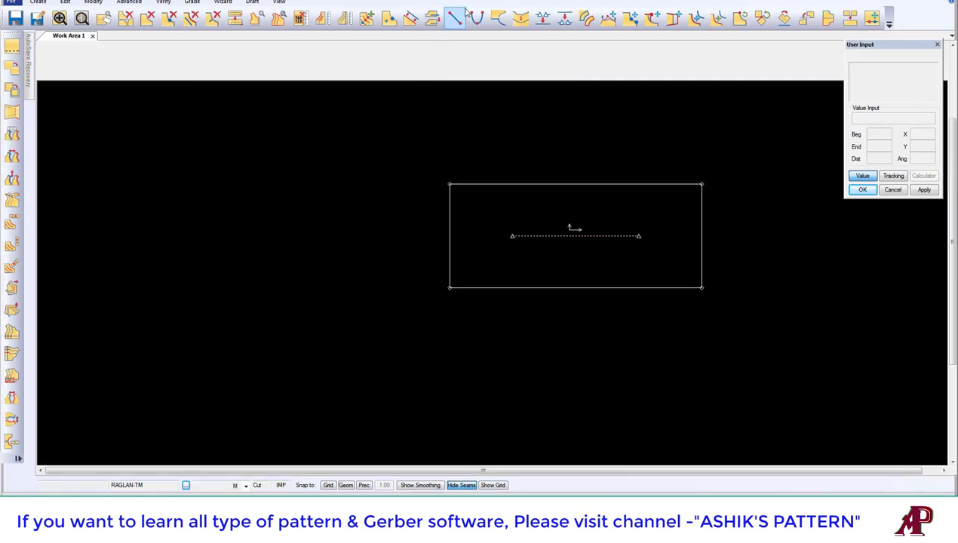
click(120, 178)
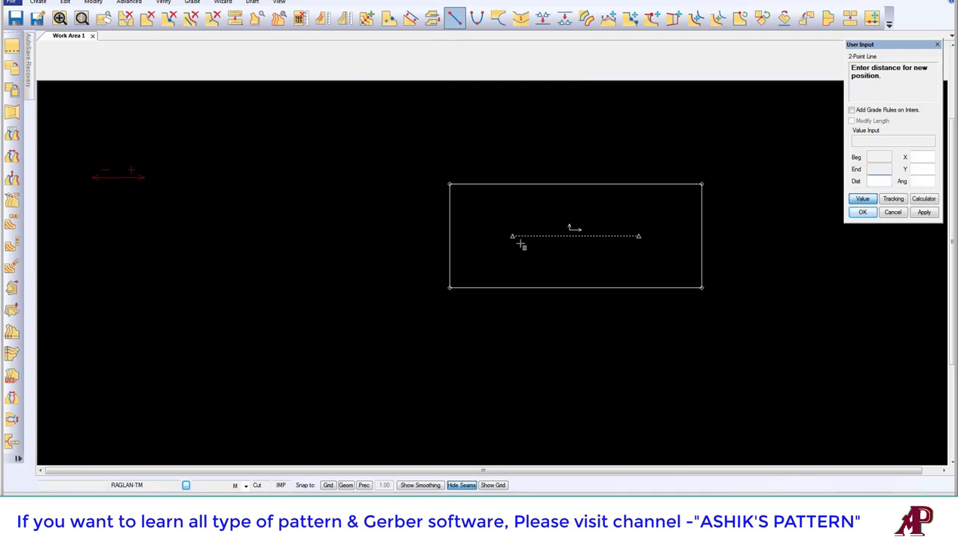
click(864, 200)
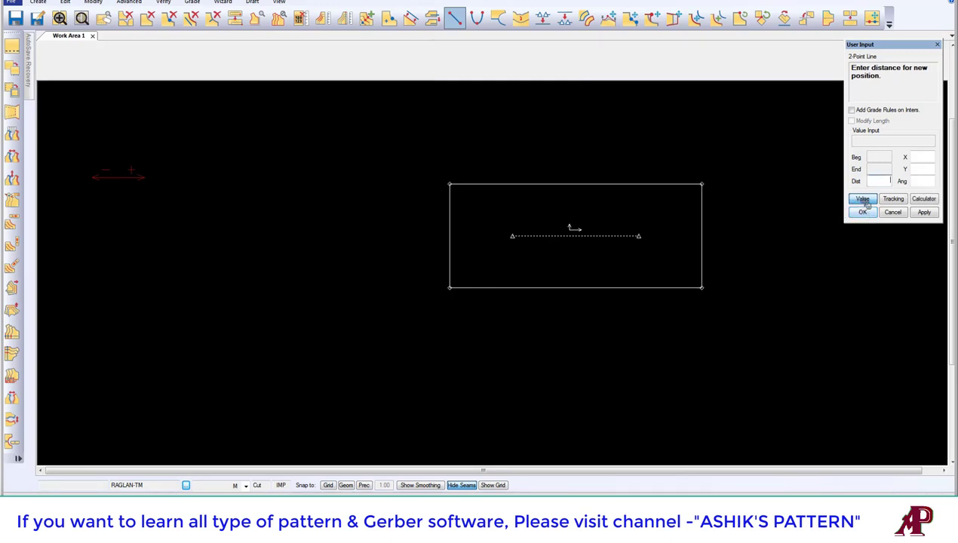
click(317, 292)
right_click(333, 166)
click(336, 165)
middle_drag(484, 210, 514, 220)
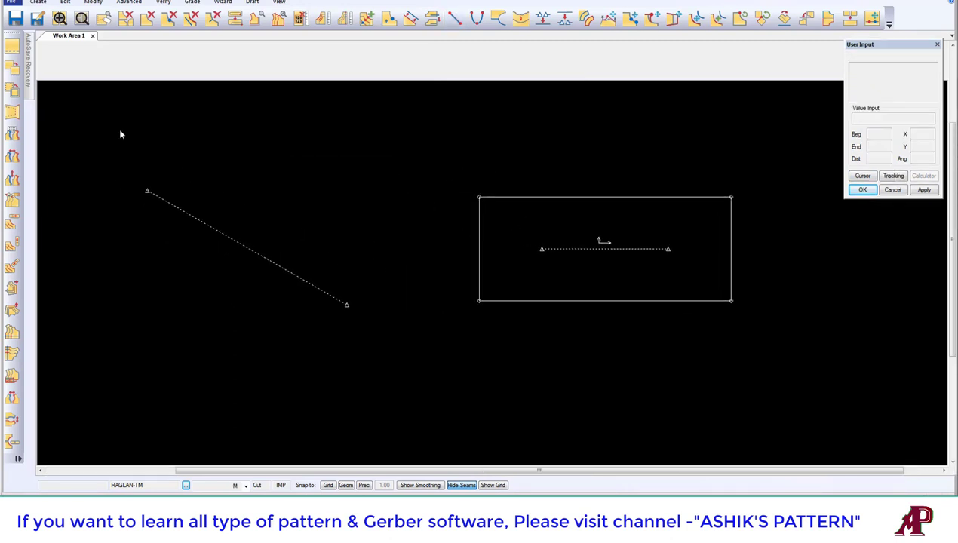
key(ctrl+z)
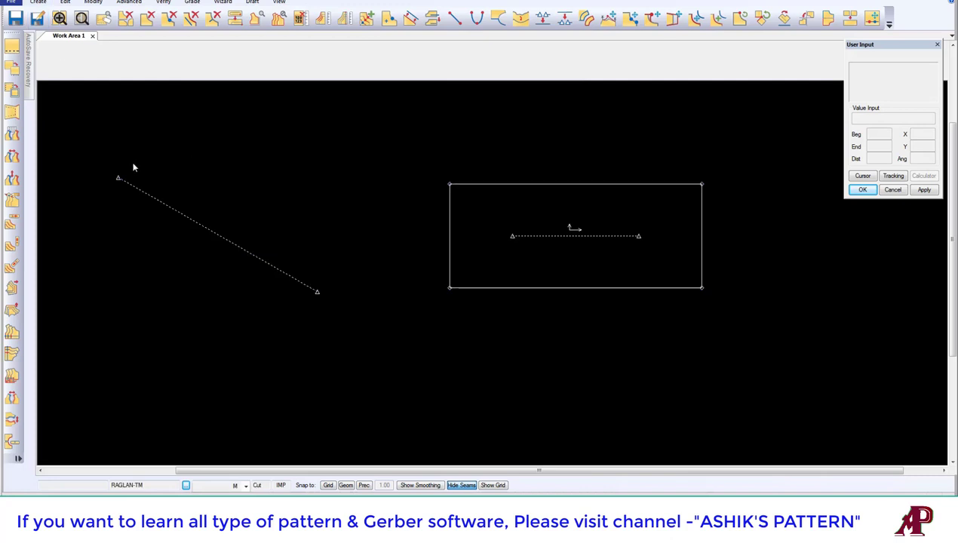
key(ctrl+z)
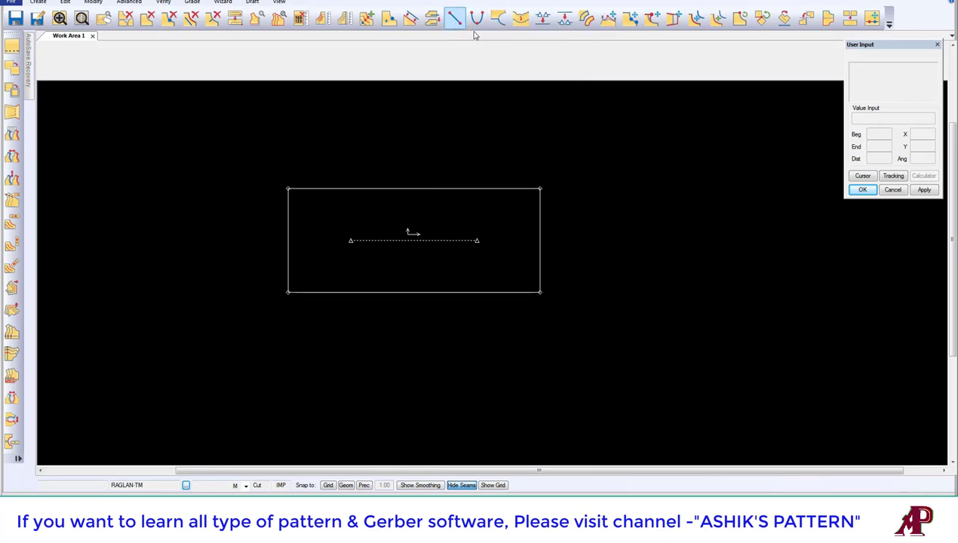
scroll(399, 252, up, 3)
scroll(436, 244, down, 2)
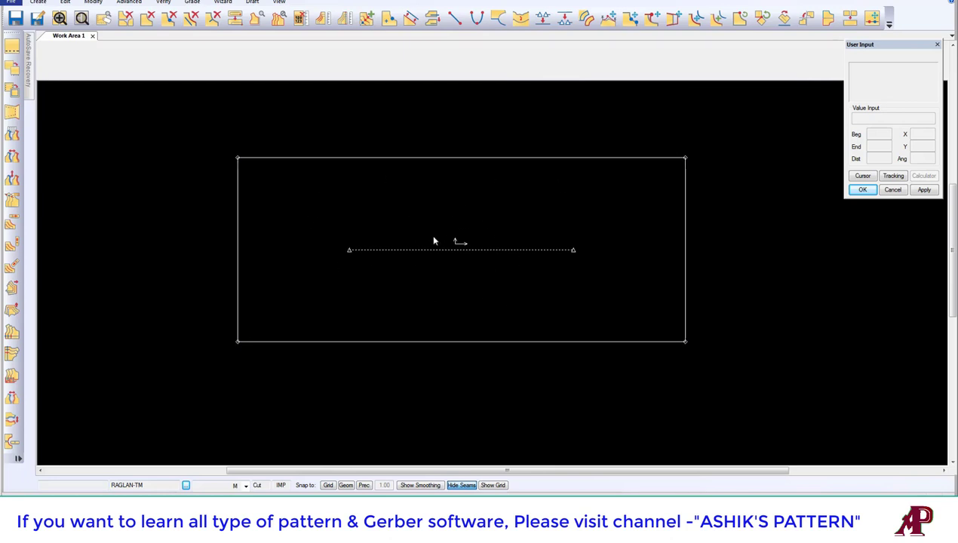
middle_drag(481, 241, 443, 254)
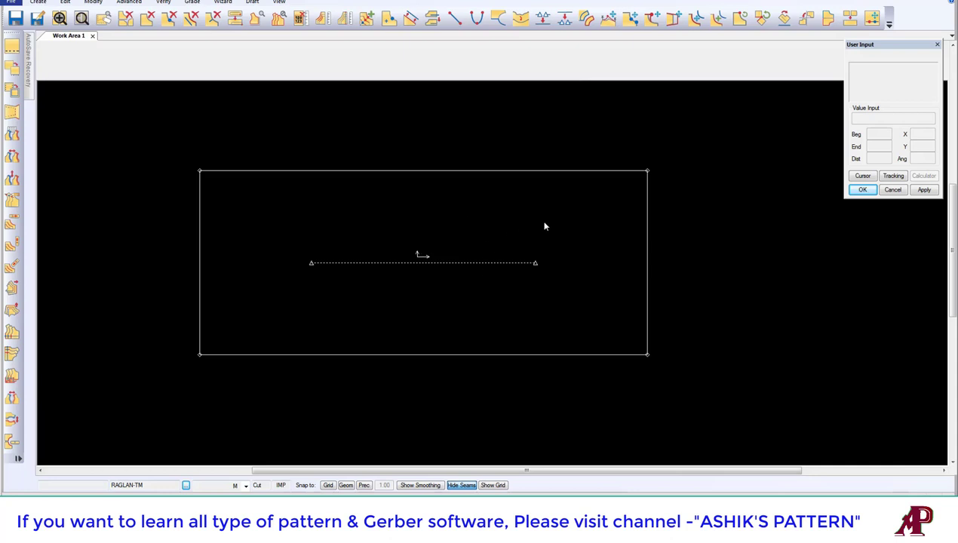
middle_drag(486, 248, 495, 223)
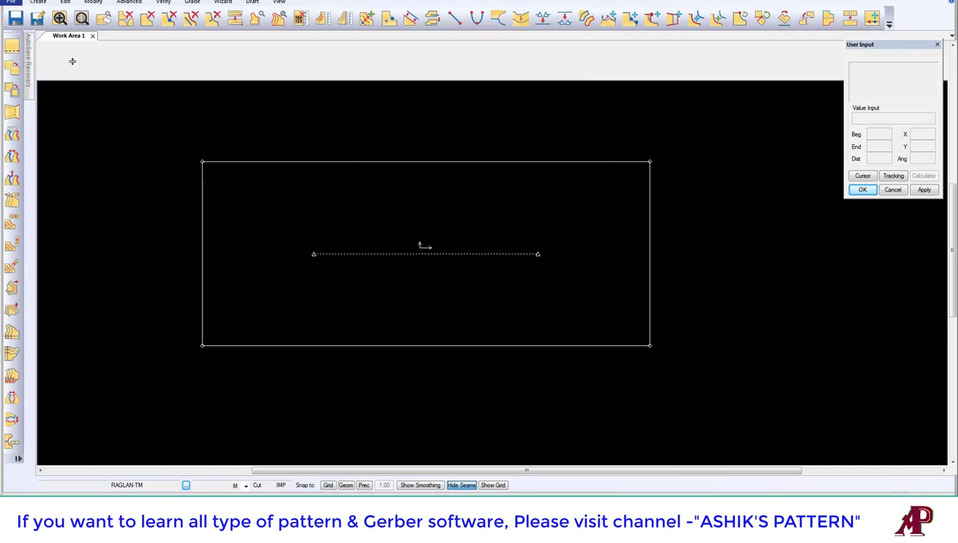
click(59, 17)
click(174, 131)
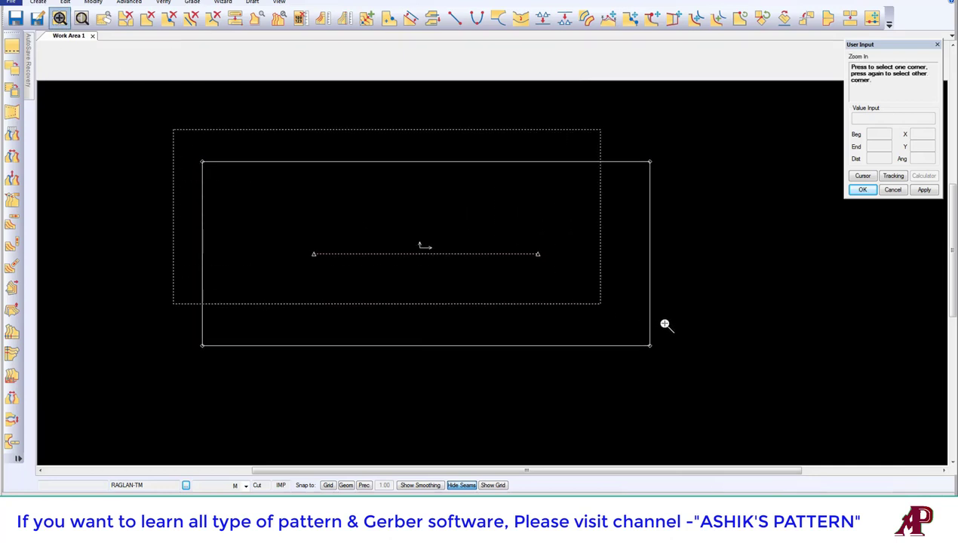
click(694, 387)
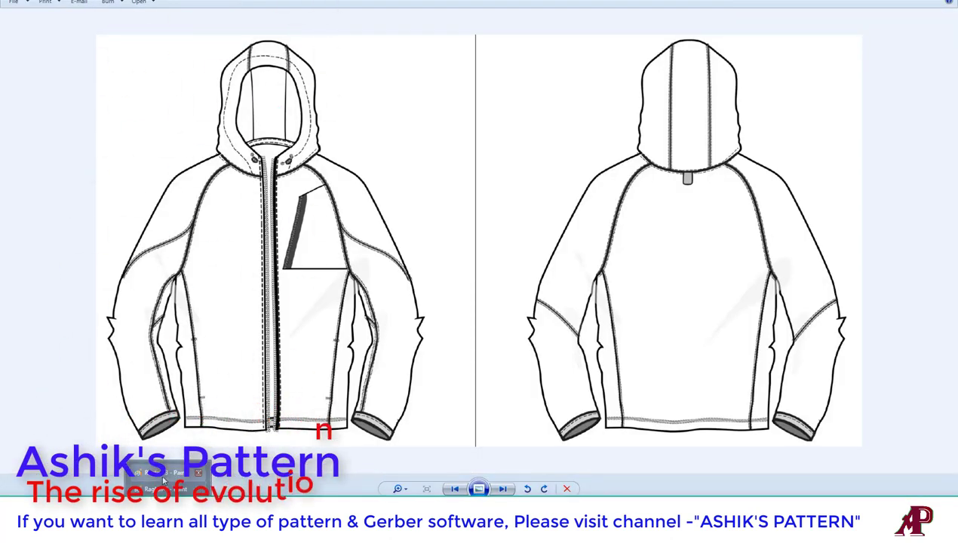
Switch to the measurement chart in Paint and outline the Back Neck Width Seam to Seam row with a red box
click(164, 481)
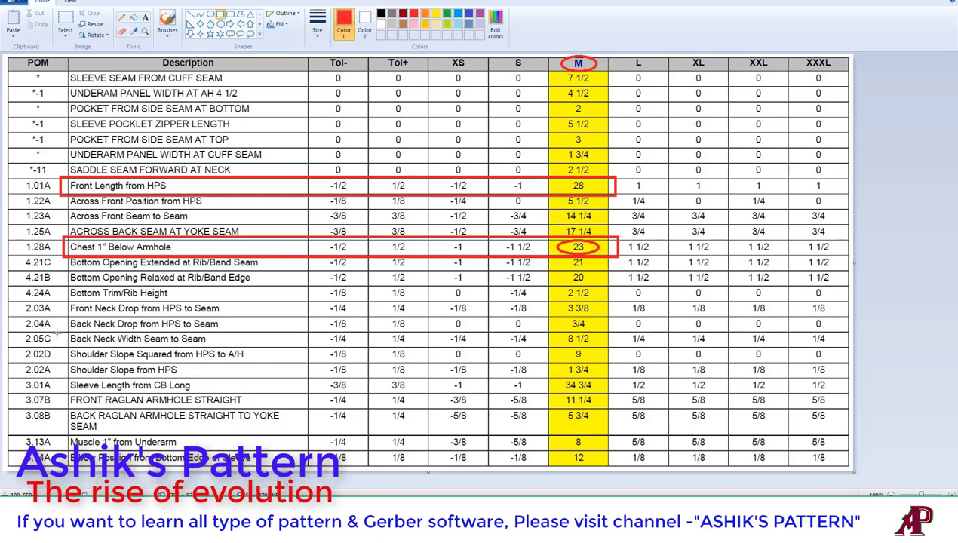
mouse_move(58, 330)
mouse_down()
mouse_move(300, 346)
mouse_move(513, 329)
mouse_move(621, 349)
mouse_up()
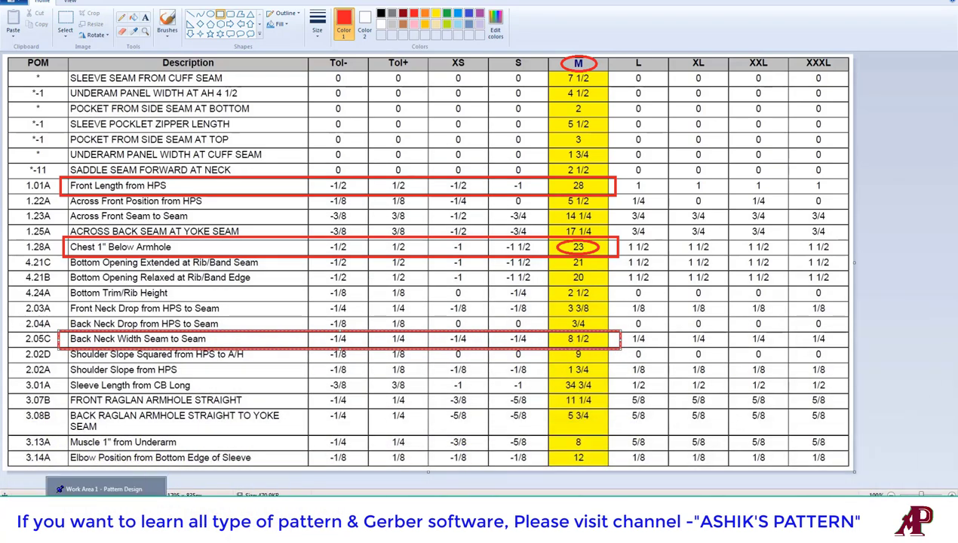
Return to Pattern Design and offset the rectangle's lower edge inward with a distance of -4.25 for half the neck width
click(147, 528)
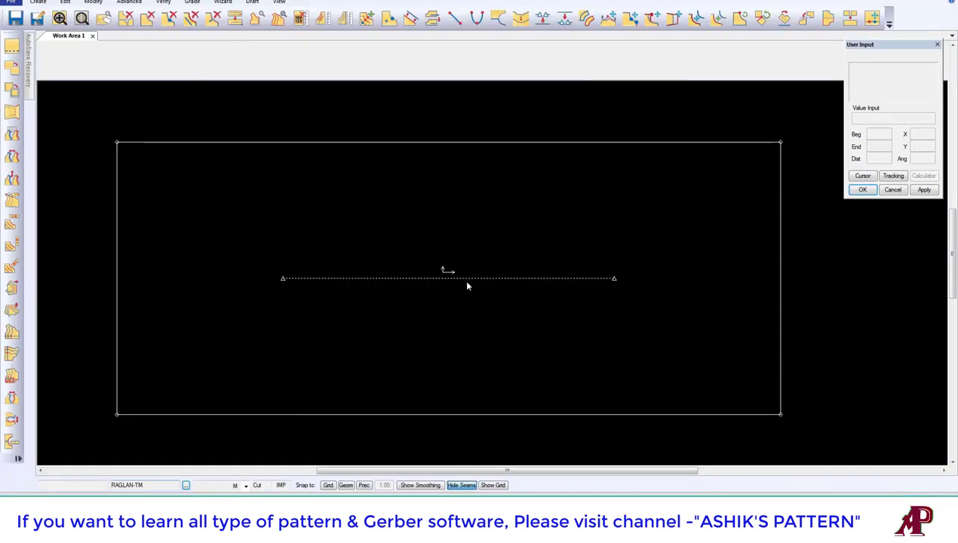
middle_drag(627, 245, 590, 244)
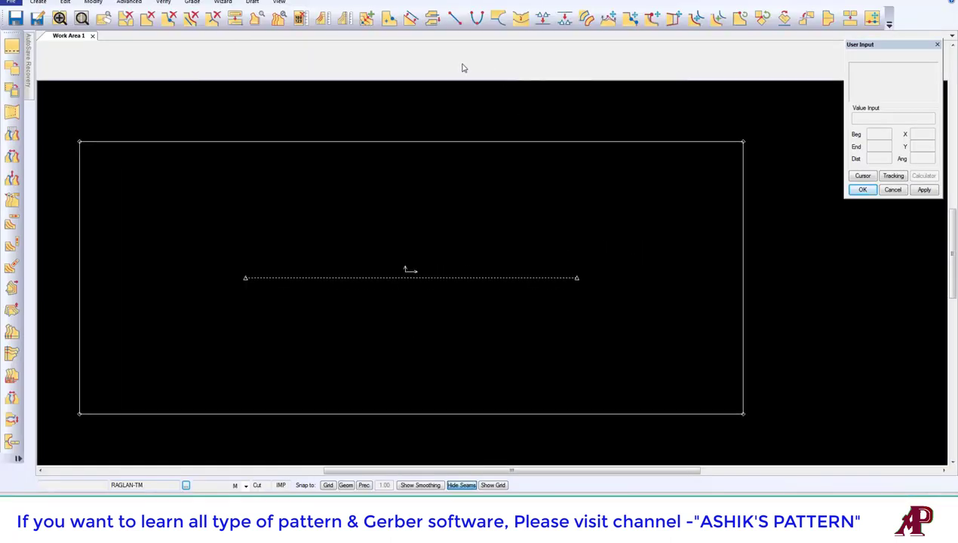
click(410, 18)
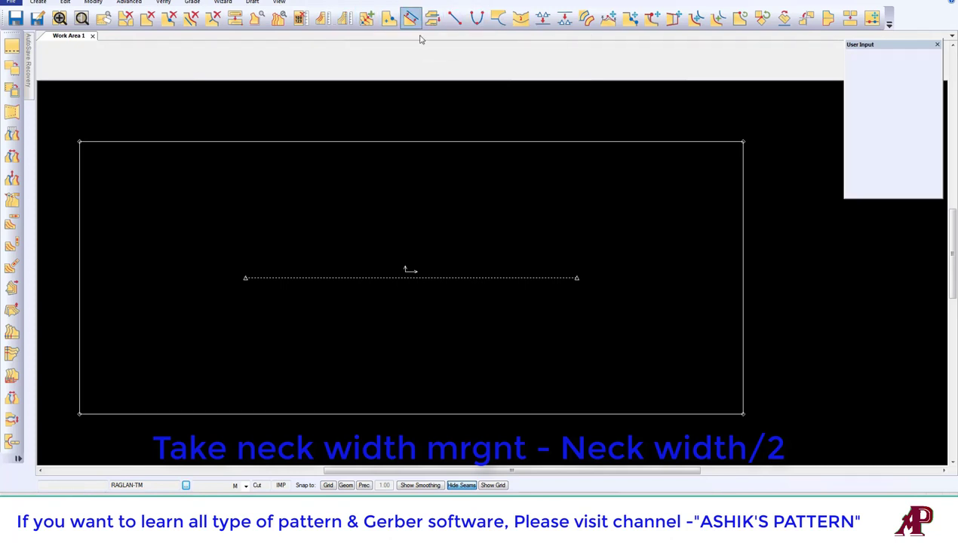
click(695, 398)
right_click(695, 398)
click(679, 394)
click(691, 370)
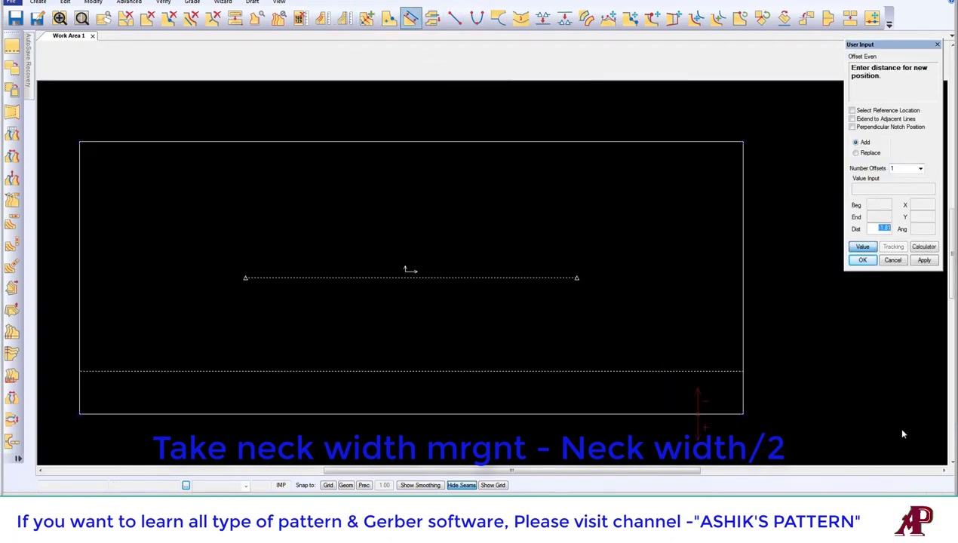
key(BackSpace)
text(-4.25)
key(Return)
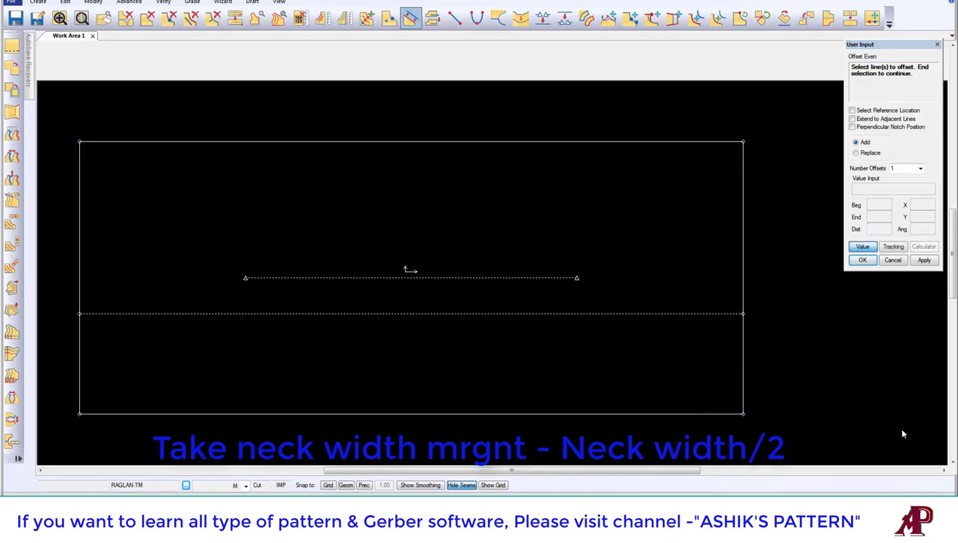
right_click(688, 247)
click(702, 254)
drag(697, 241, 689, 221)
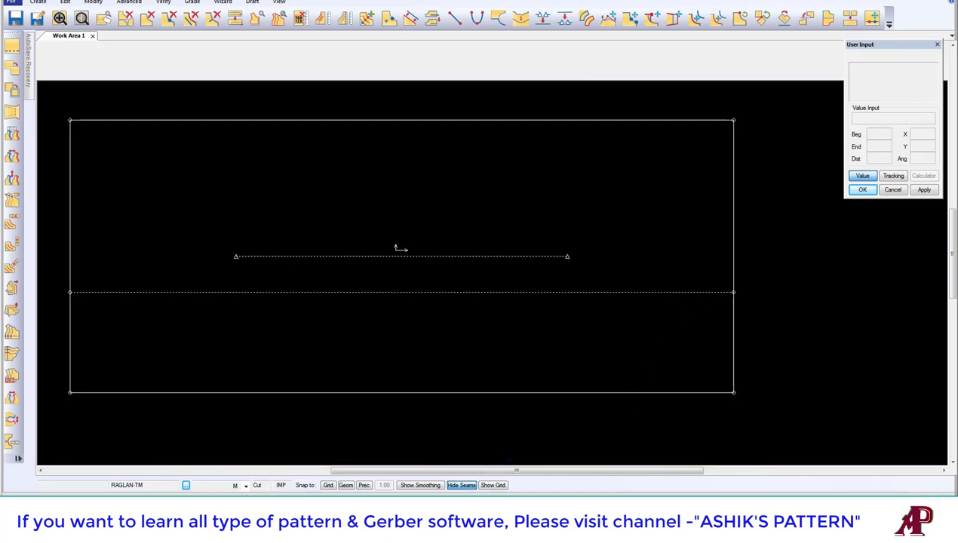
Switch to the Paint chart and outline the Front Neck Drop and Back Neck Drop rows with one red box
mouse_move(165, 507)
click(164, 475)
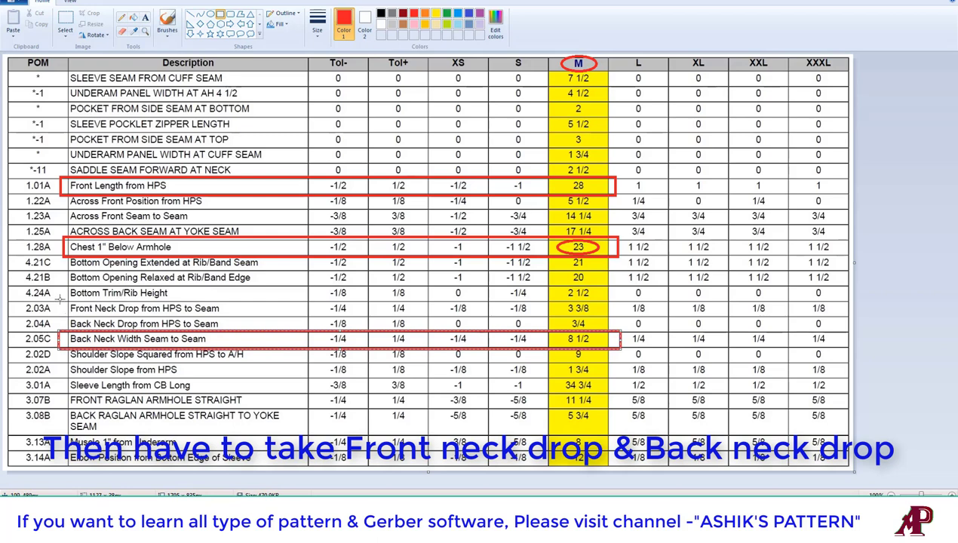
mouse_move(59, 300)
mouse_down()
mouse_move(142, 324)
mouse_move(628, 330)
mouse_up()
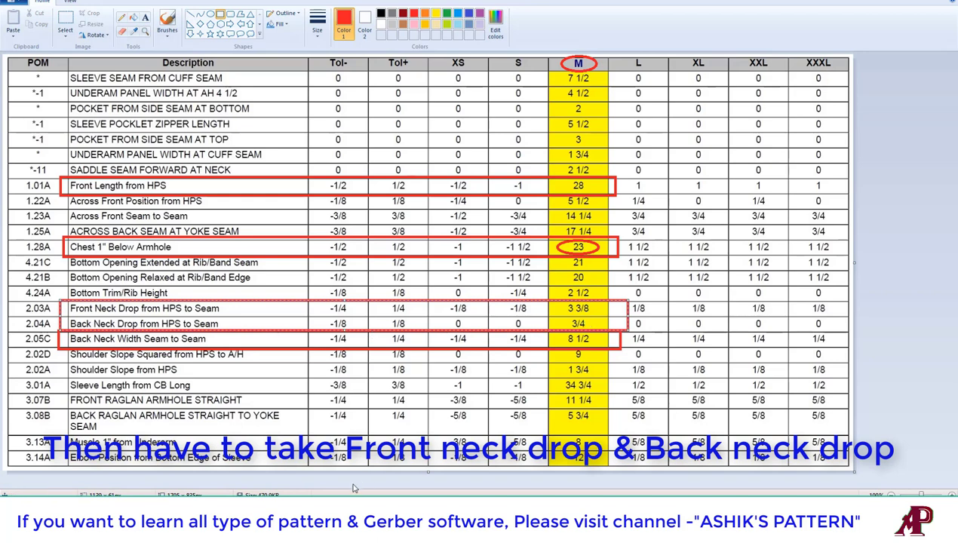
Return to Pattern Design and offset the rectangle's right edge inward by the 3/4 back neck drop
mouse_move(167, 504)
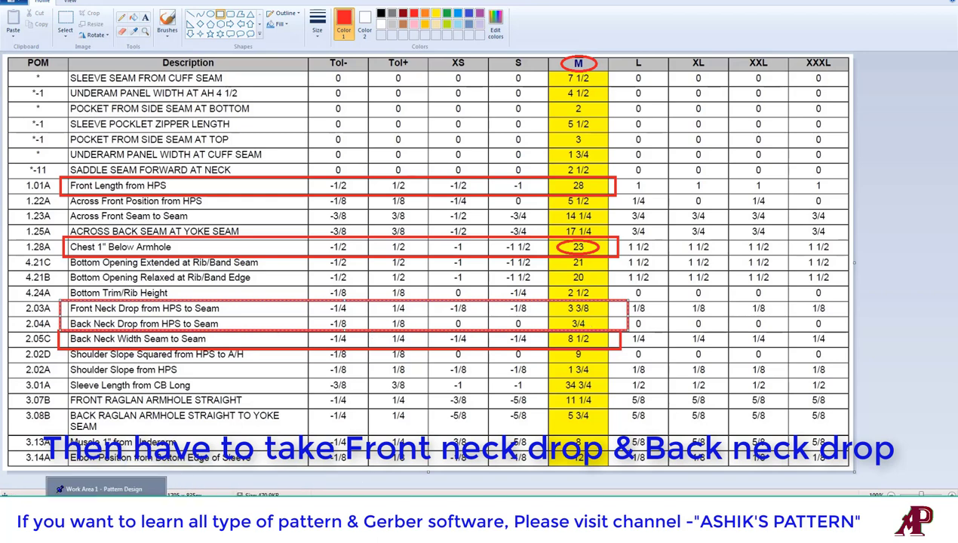
click(105, 504)
click(410, 17)
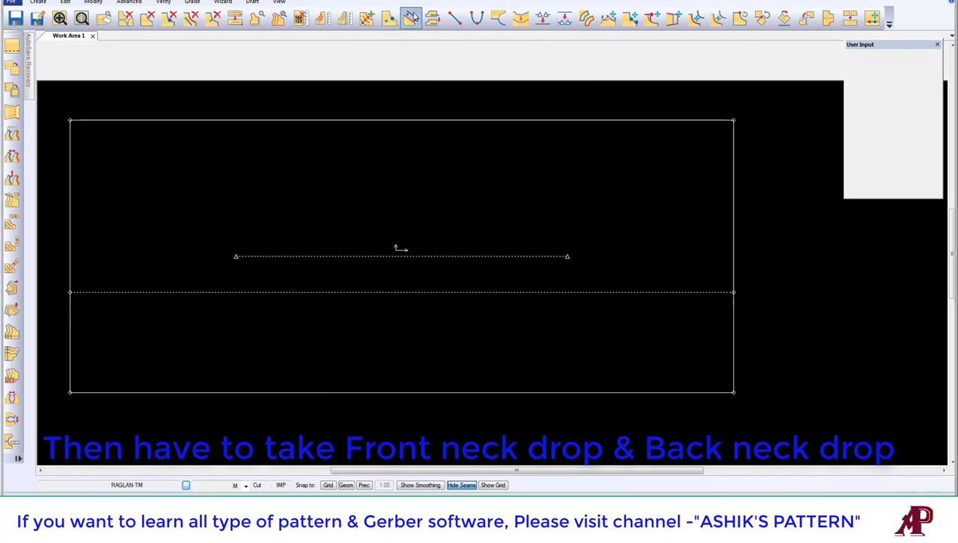
right_click(686, 332)
click(670, 335)
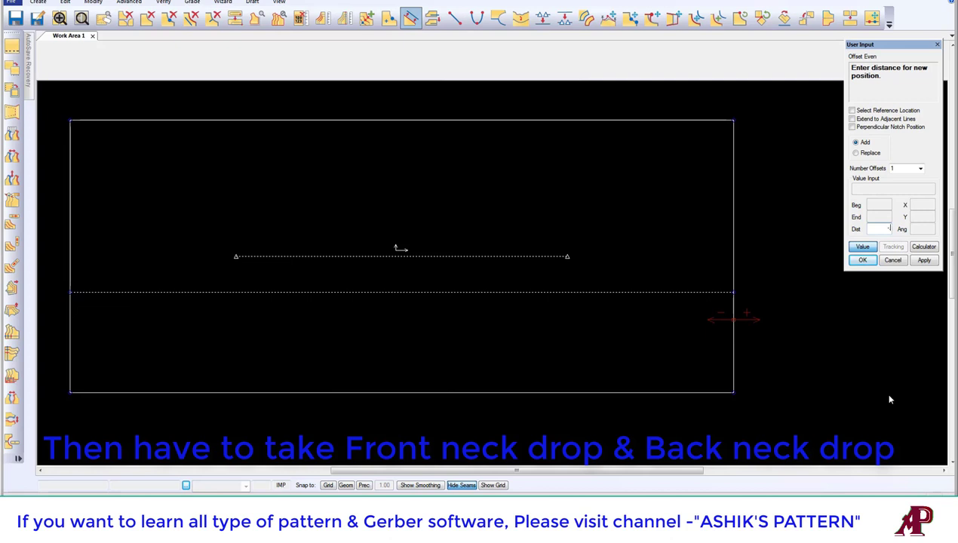
key(Return)
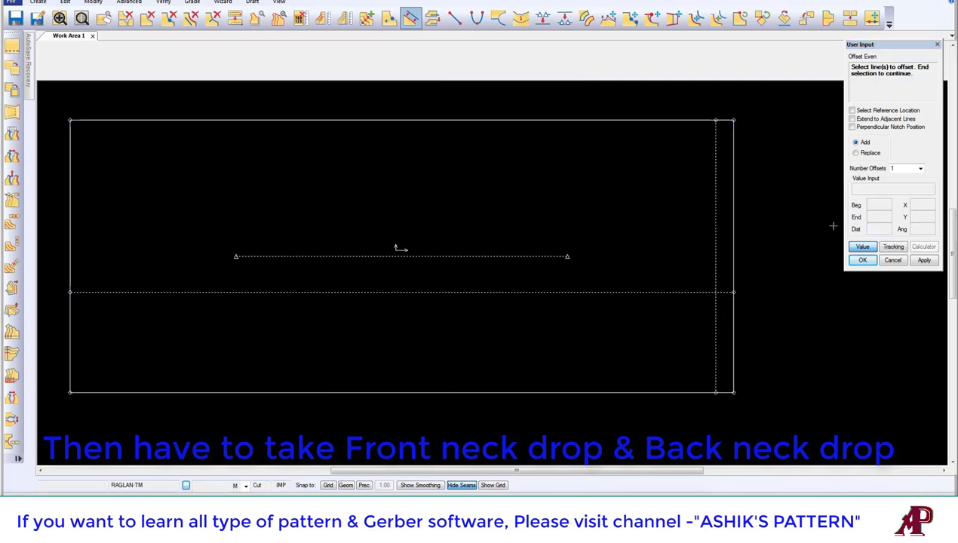
Offset the rectangle's right edge inward with a distance of -3.37 for the front neck drop
click(727, 315)
right_click(769, 342)
click(785, 343)
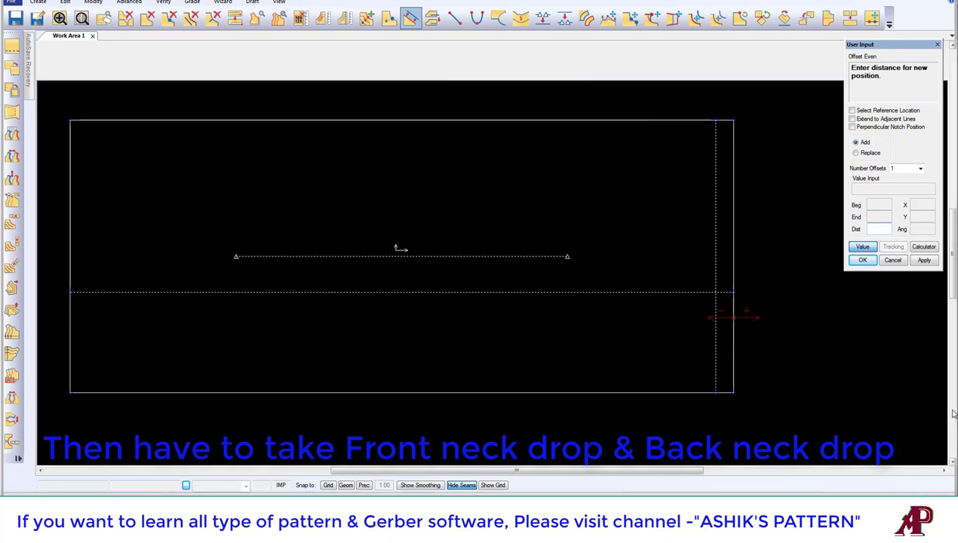
text(-3.37)
key(Return)
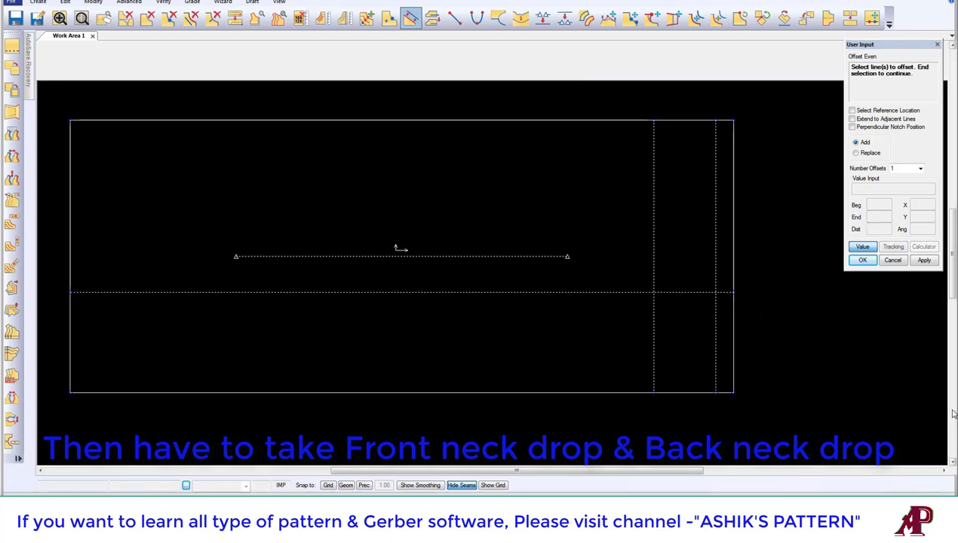
right_click(693, 269)
click(710, 274)
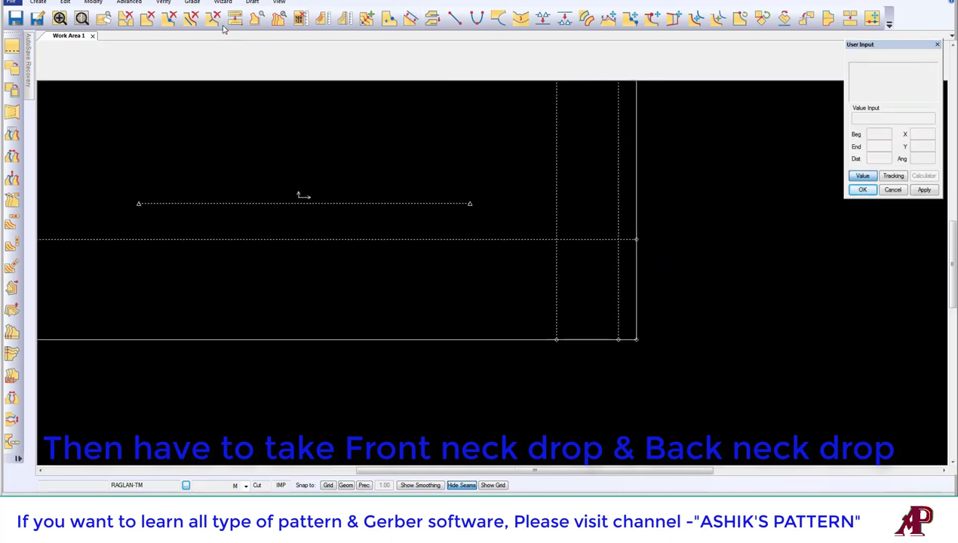
Draw the back neckline as a 2-Point Curve from the back neck drop guide on the lower edge to the neck width point
click(59, 19)
drag(505, 216, 717, 357)
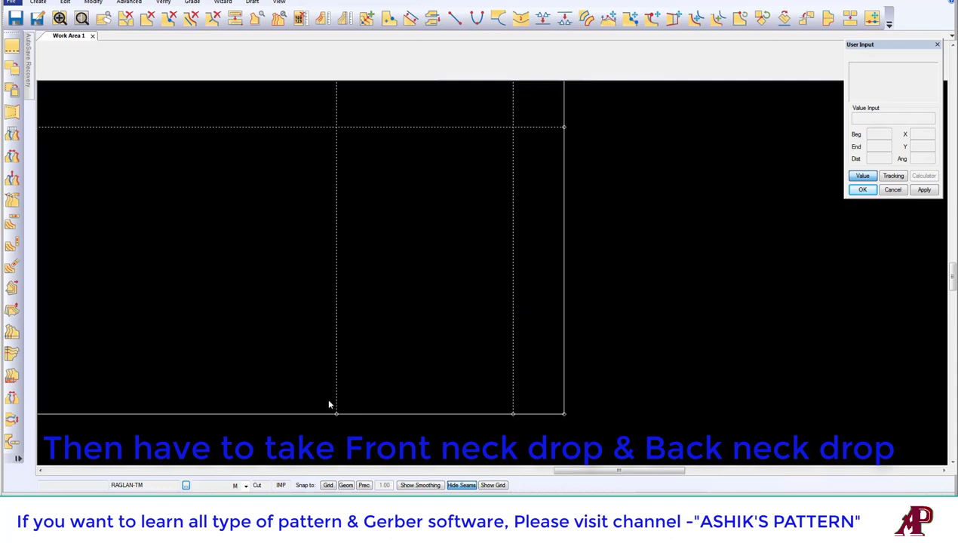
middle_drag(398, 339, 384, 341)
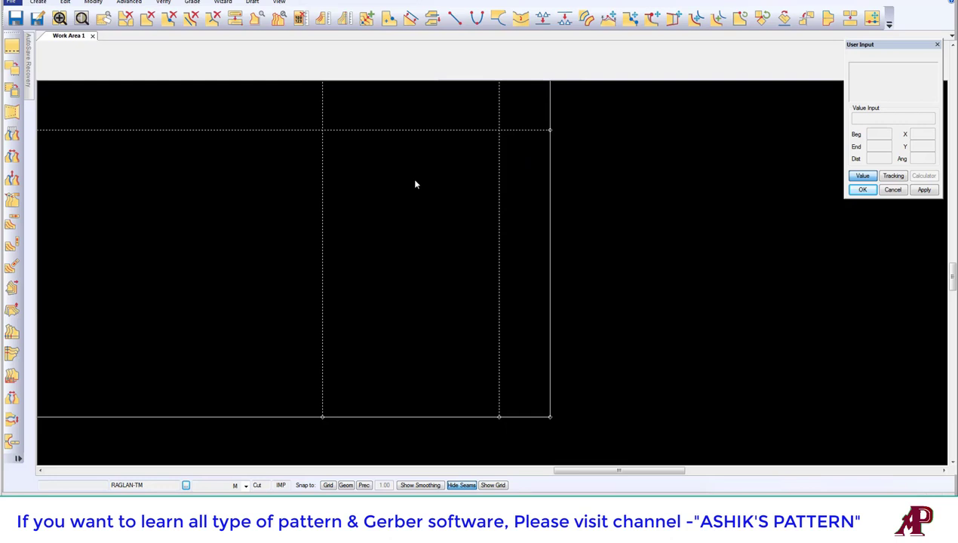
click(477, 17)
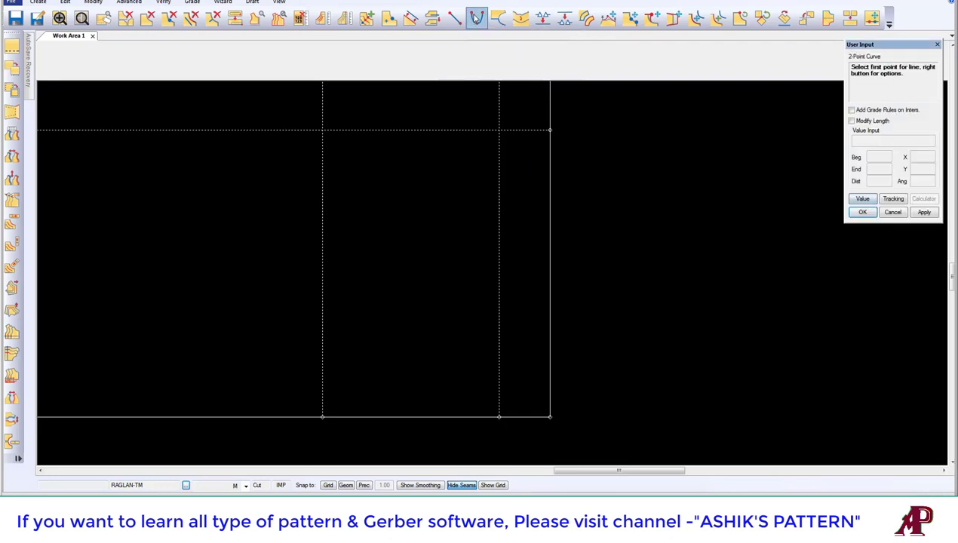
click(498, 418)
click(862, 199)
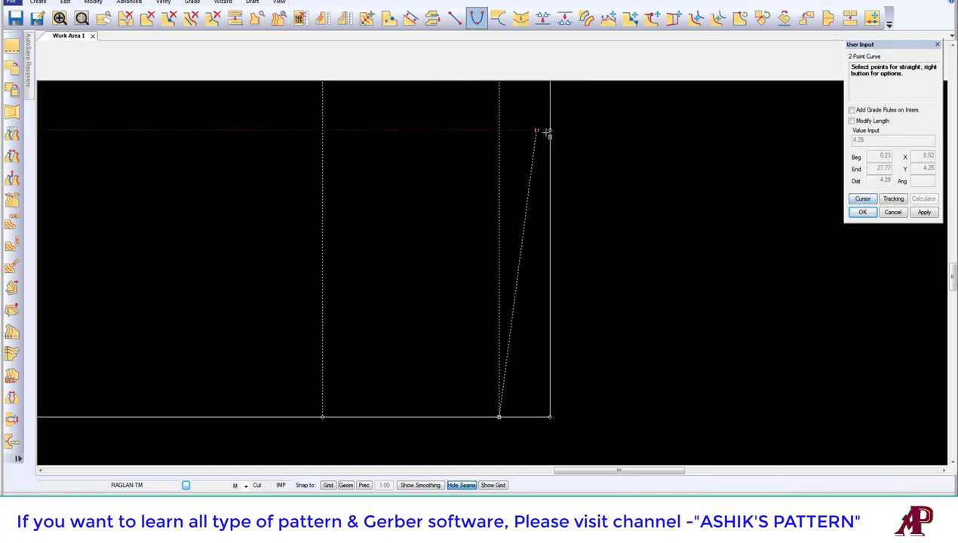
click(549, 130)
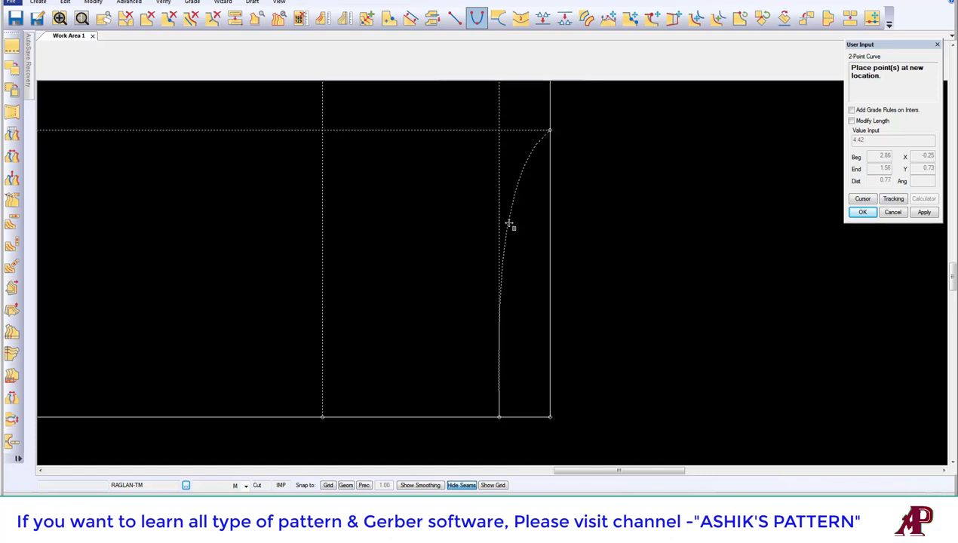
click(510, 225)
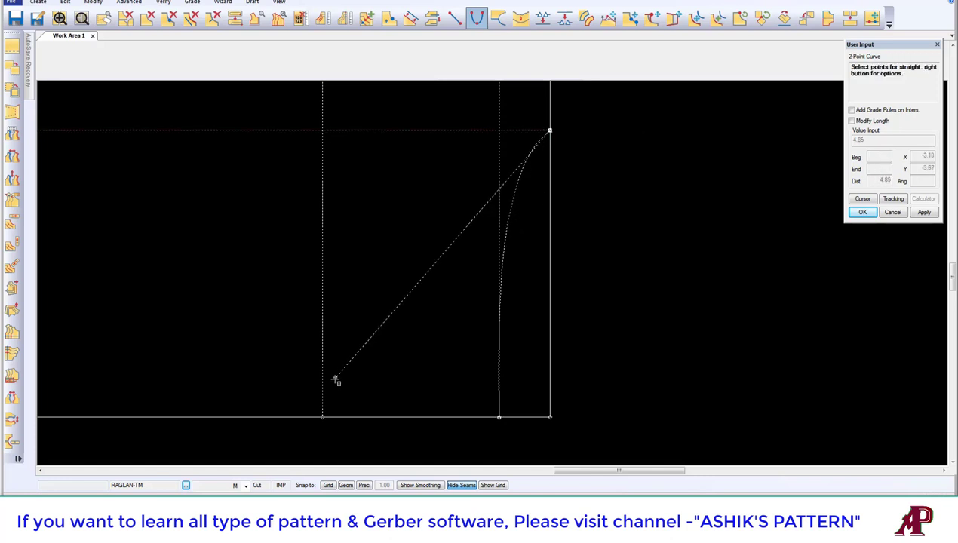
Draw the front neckline as a 2-Point Curve between the neck width point and the front neck drop guide on the lower edge
click(322, 416)
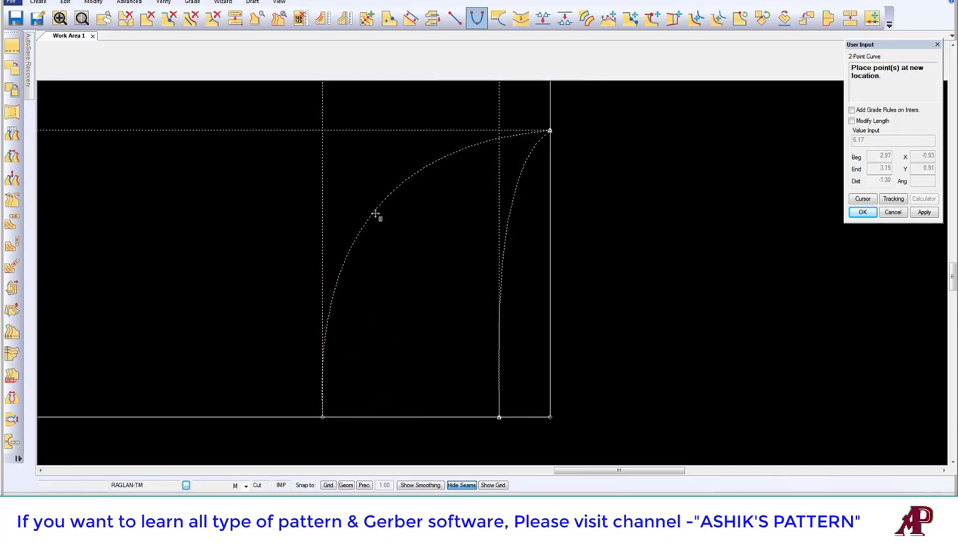
click(374, 217)
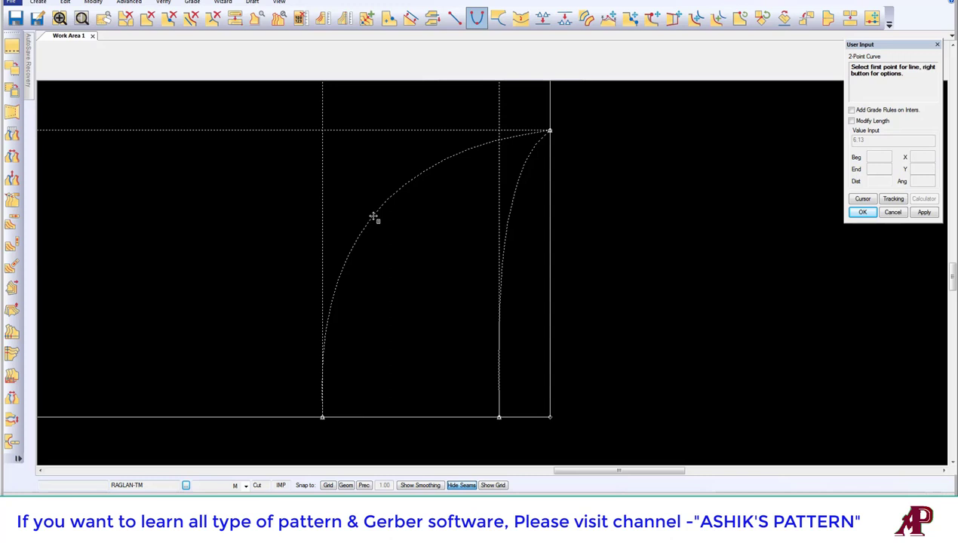
right_click(374, 125)
click(375, 125)
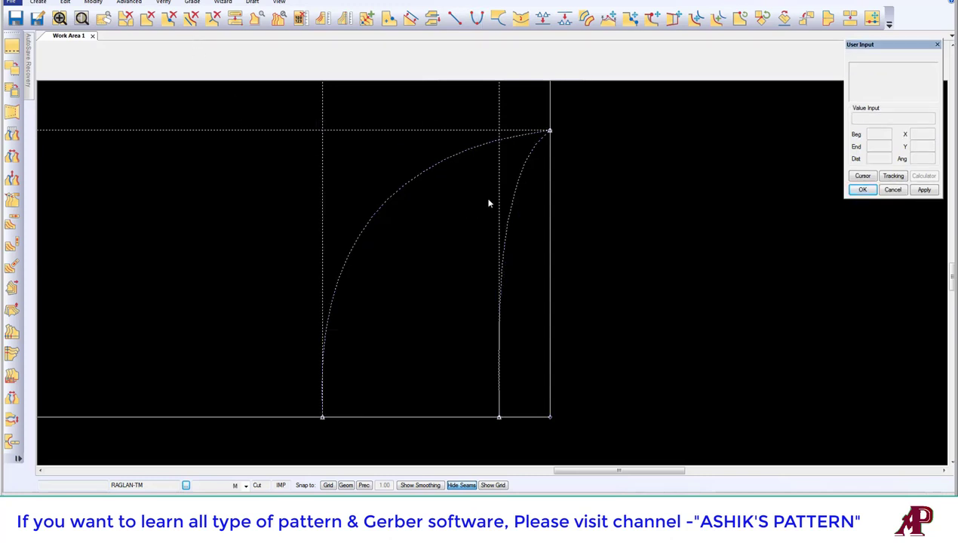
Delete the two vertical guide lines for the front and back neck drops
mouse_move(519, 212)
middle_down()
mouse_move(510, 206)
mouse_move(513, 217)
middle_up()
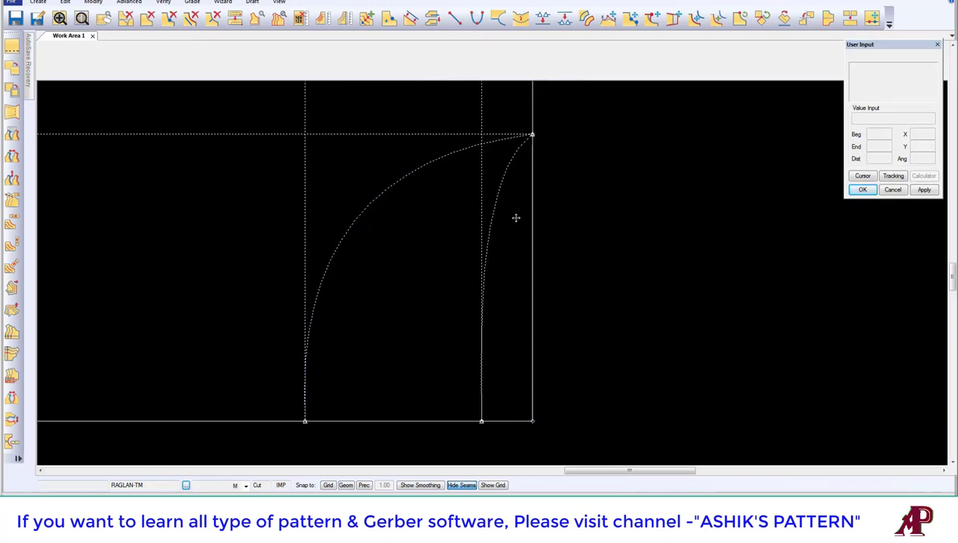
click(192, 20)
click(480, 176)
click(310, 191)
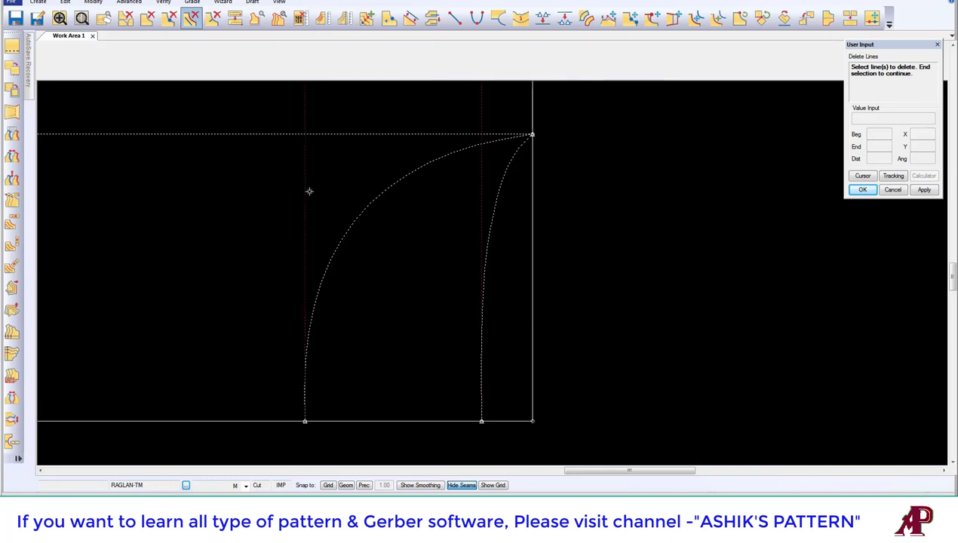
right_click(355, 178)
click(357, 177)
right_click(378, 161)
click(378, 161)
middle_drag(443, 184, 427, 190)
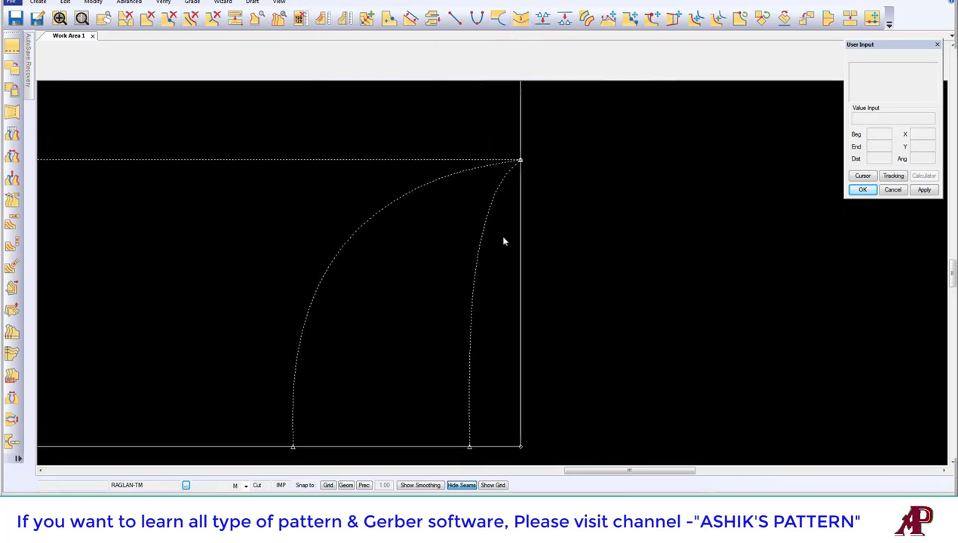
middle_drag(503, 237, 534, 244)
scroll(539, 248, up, 3)
scroll(549, 221, down, 4)
scroll(549, 223, down, 4)
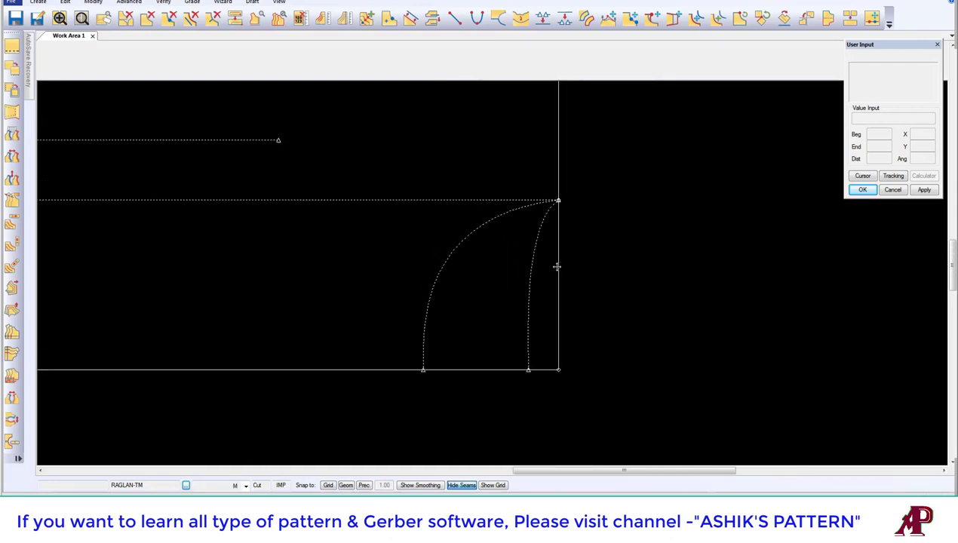
scroll(582, 253, up, 3)
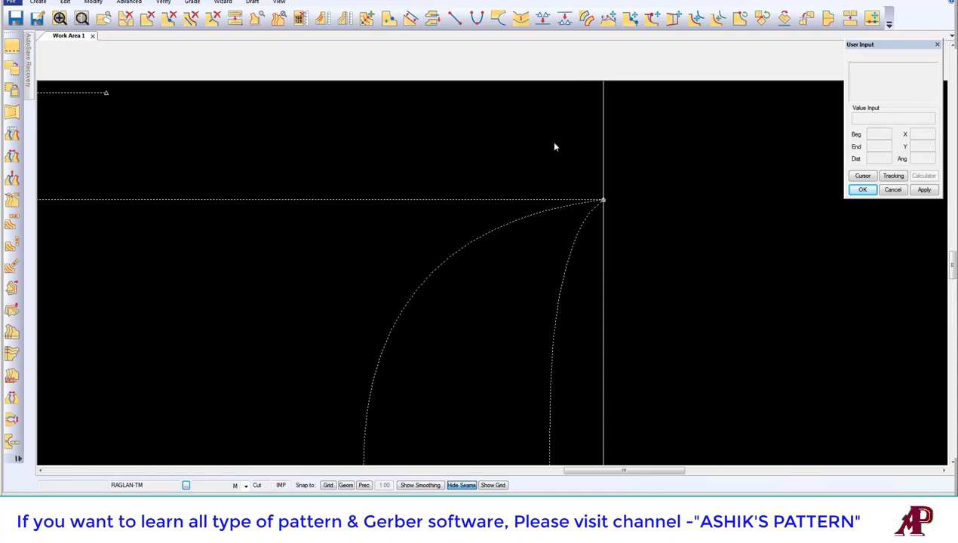
scroll(547, 239, down, 2)
scroll(509, 236, up, 2)
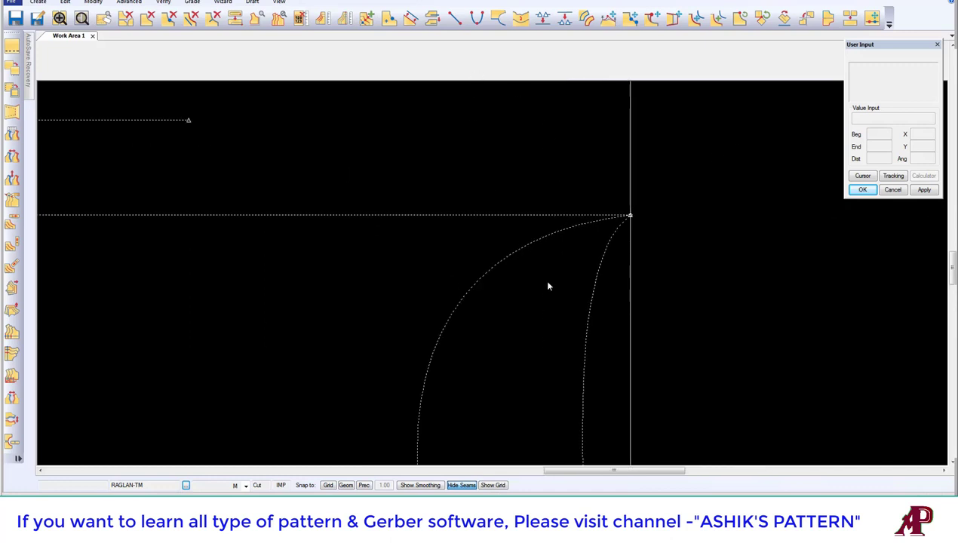
middle_drag(547, 282, 524, 194)
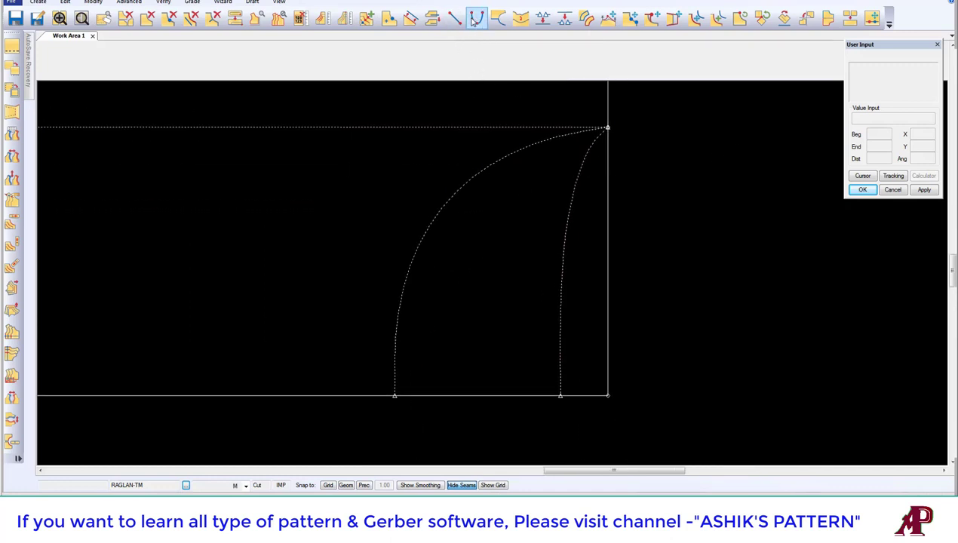
Try to mirror the front neckline curve across the rectangle's right edge
click(498, 17)
click(526, 148)
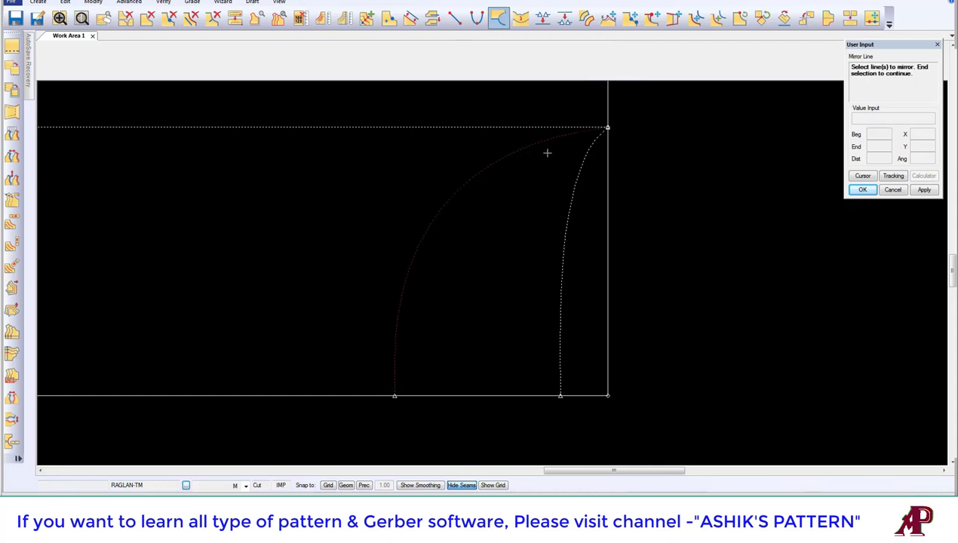
right_click(546, 151)
click(546, 151)
click(608, 111)
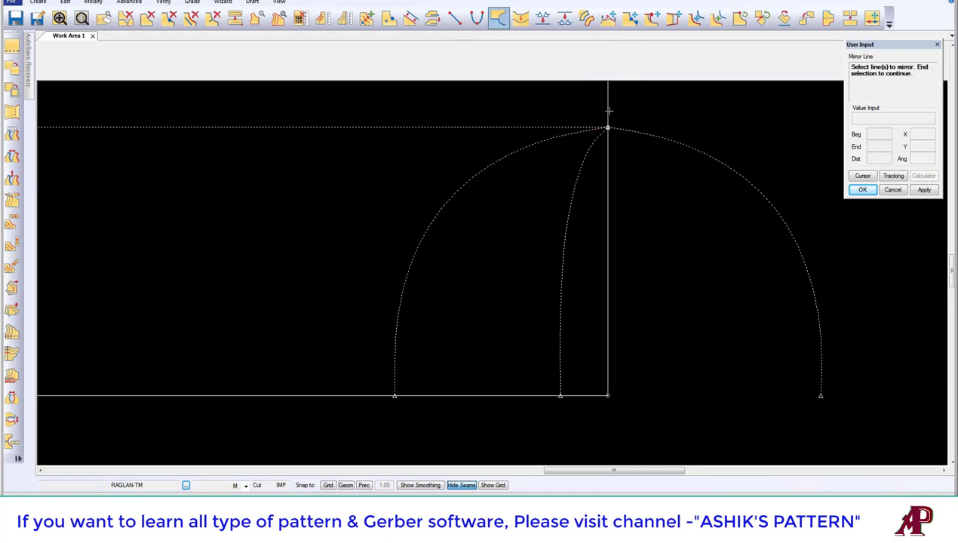
key(Escape)
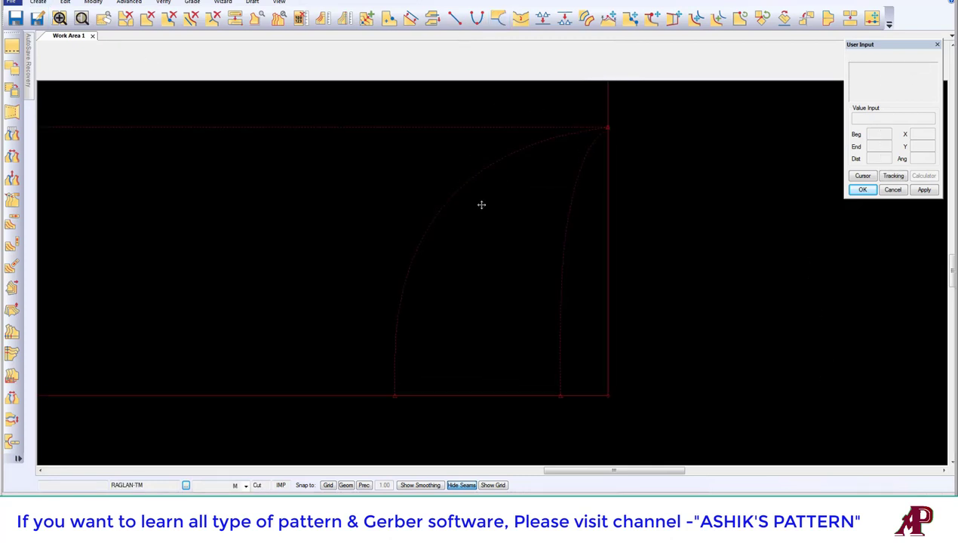
middle_drag(482, 205, 501, 286)
scroll(577, 289, down, 2)
middle_drag(561, 238, 602, 223)
scroll(633, 231, down, 2)
scroll(664, 253, up, 3)
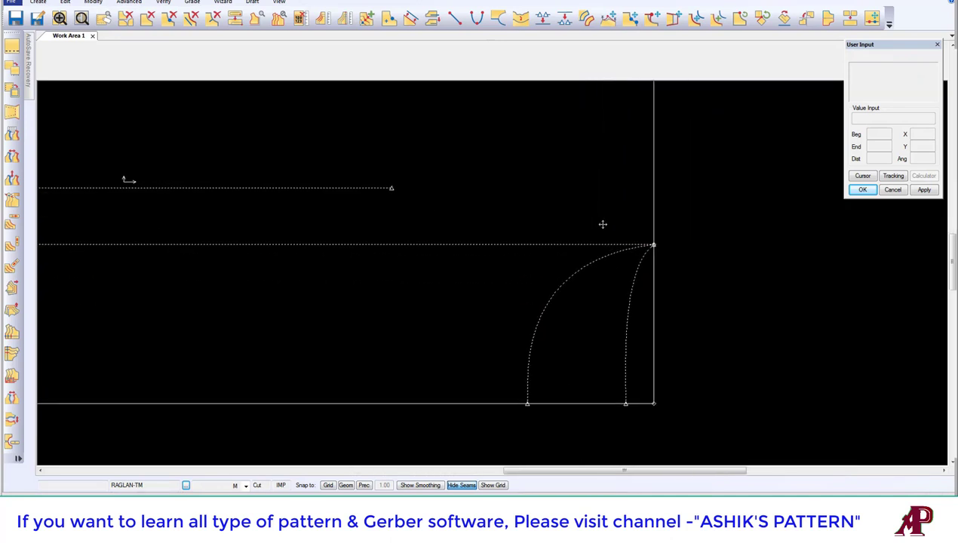
Switch to the measurement chart in Paint and circle the size M value of Shoulder Slope from HPS in red
mouse_move(198, 528)
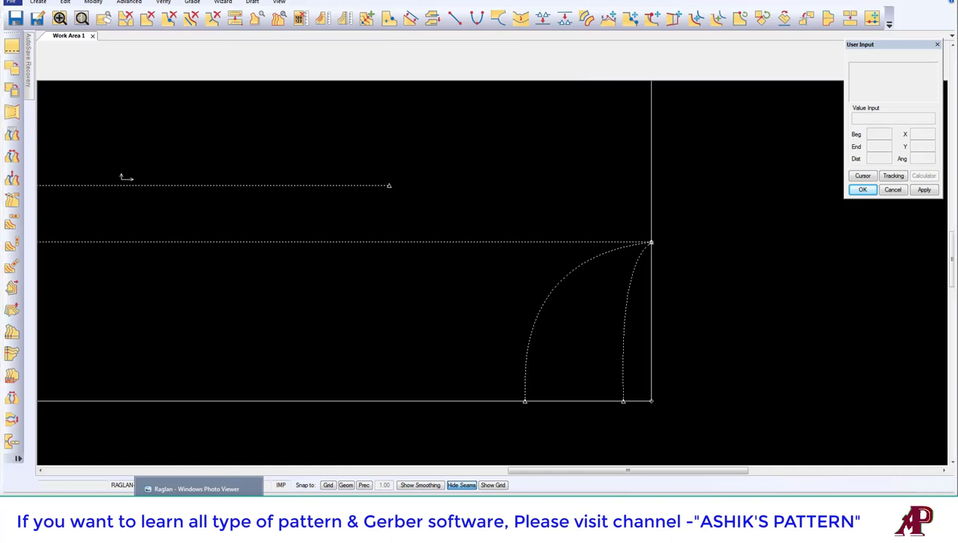
click(195, 489)
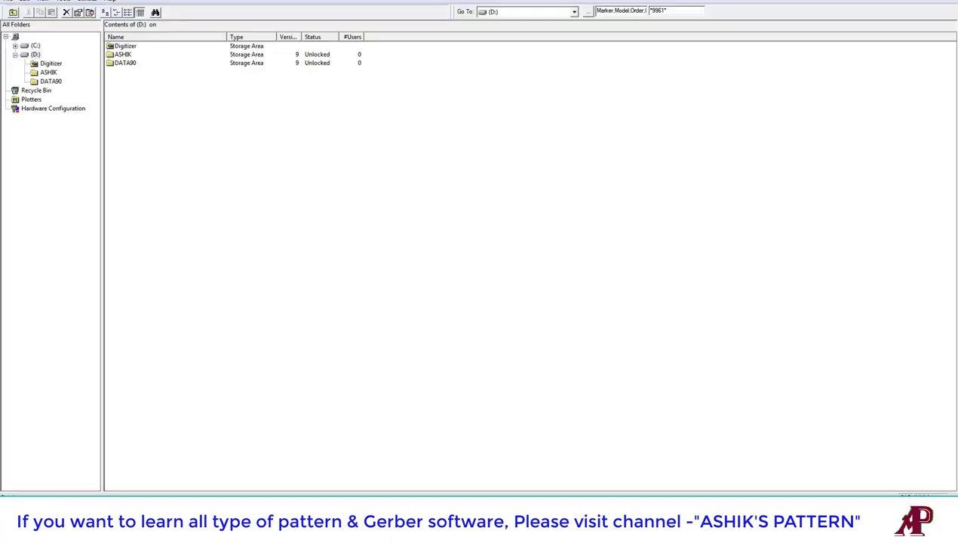
click(170, 487)
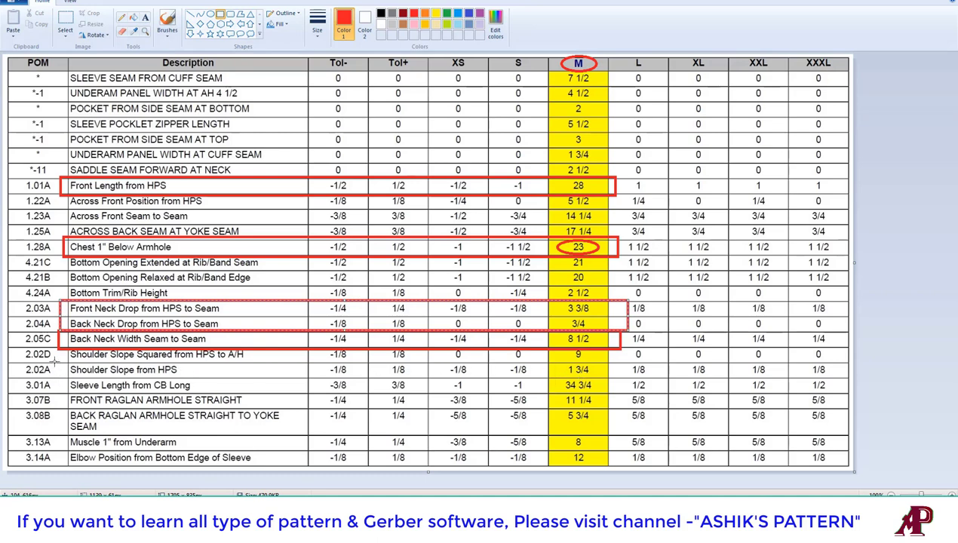
click(210, 13)
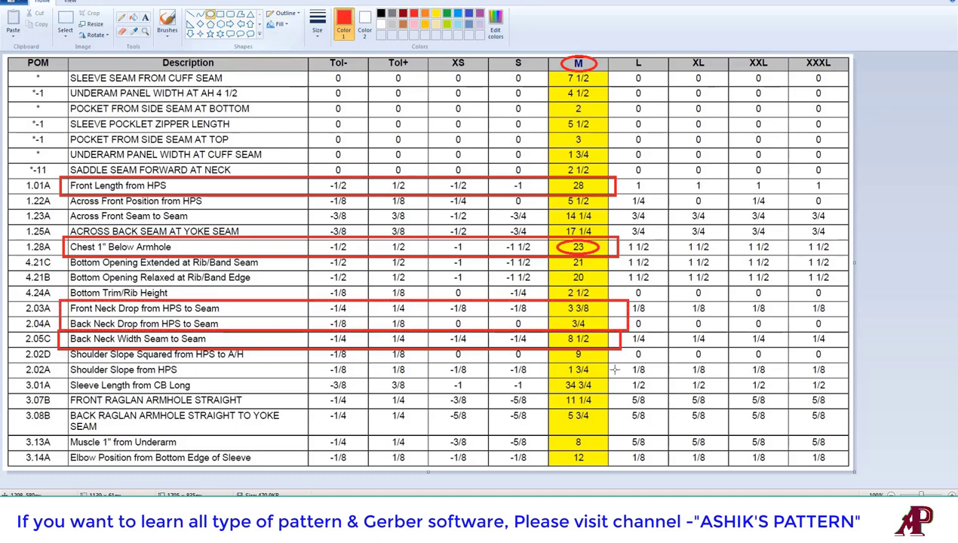
drag(554, 359, 600, 383)
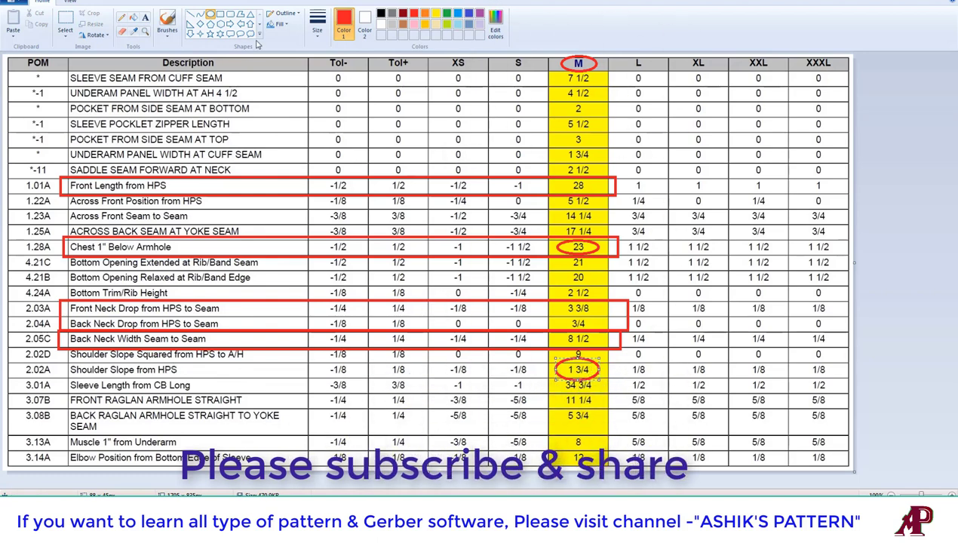
Circle the size M value of Shoulder Slope Squared from HPS to A/H in green
click(447, 12)
click(657, 349)
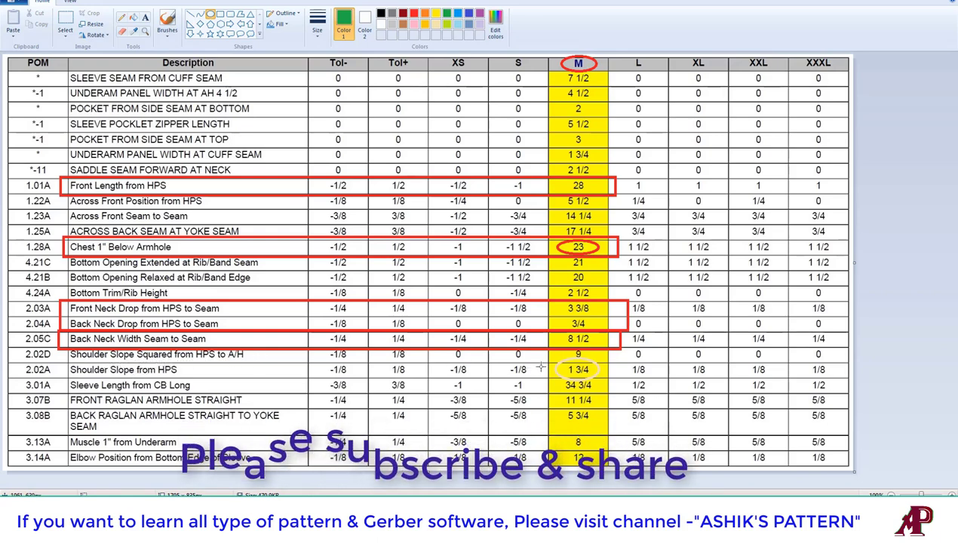
drag(557, 348, 597, 362)
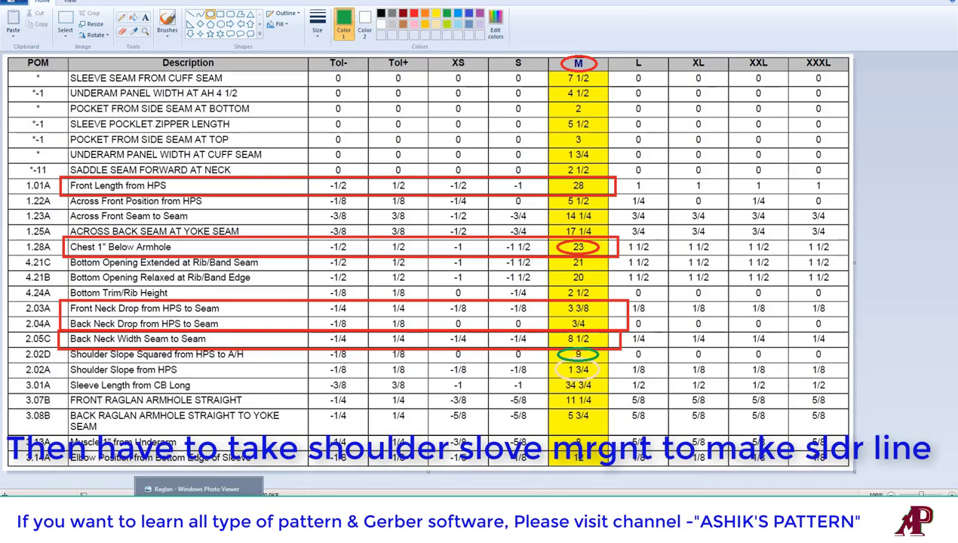
Return to Pattern Design and offset the rectangle's lower edge inward by the squared shoulder slope measurement of 9
click(200, 489)
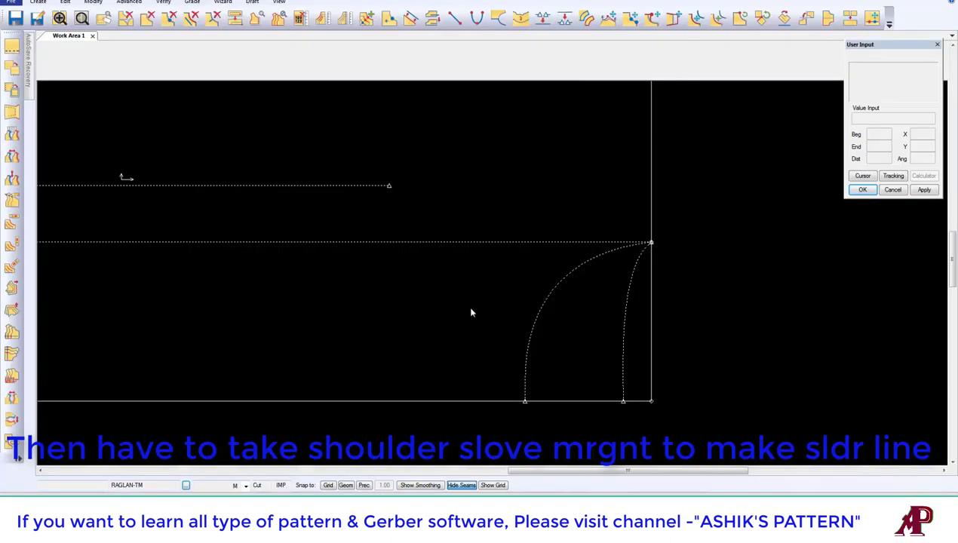
scroll(564, 279, down, 4)
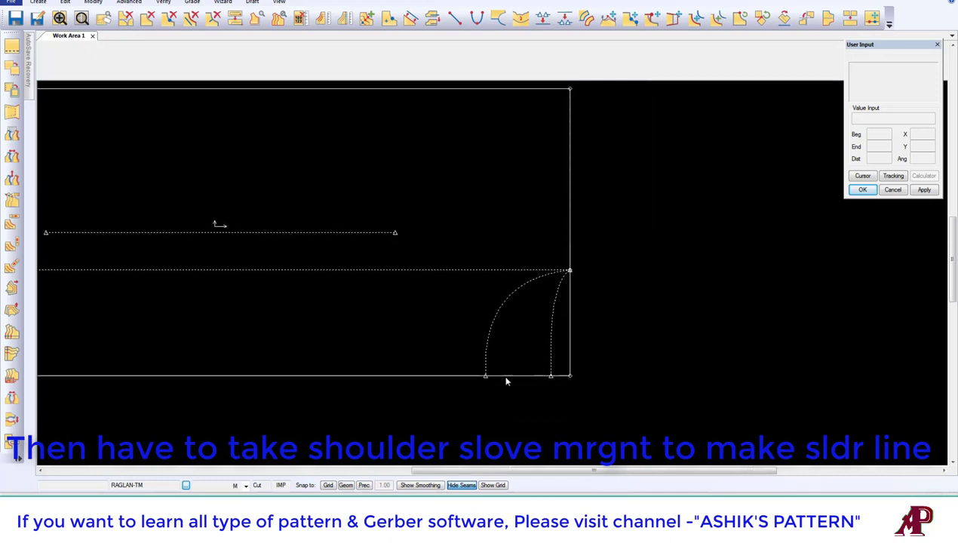
click(411, 17)
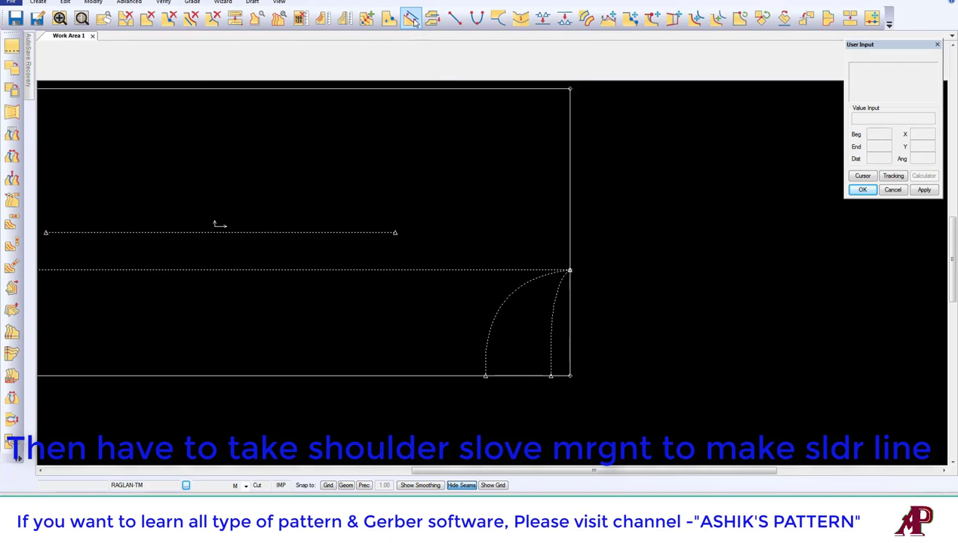
click(532, 375)
right_click(537, 353)
click(537, 354)
click(563, 241)
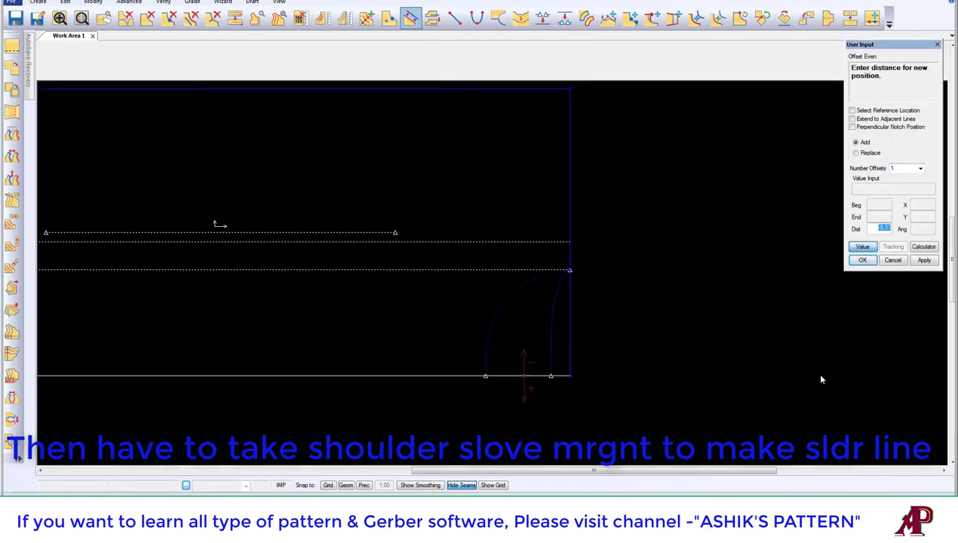
key(Return)
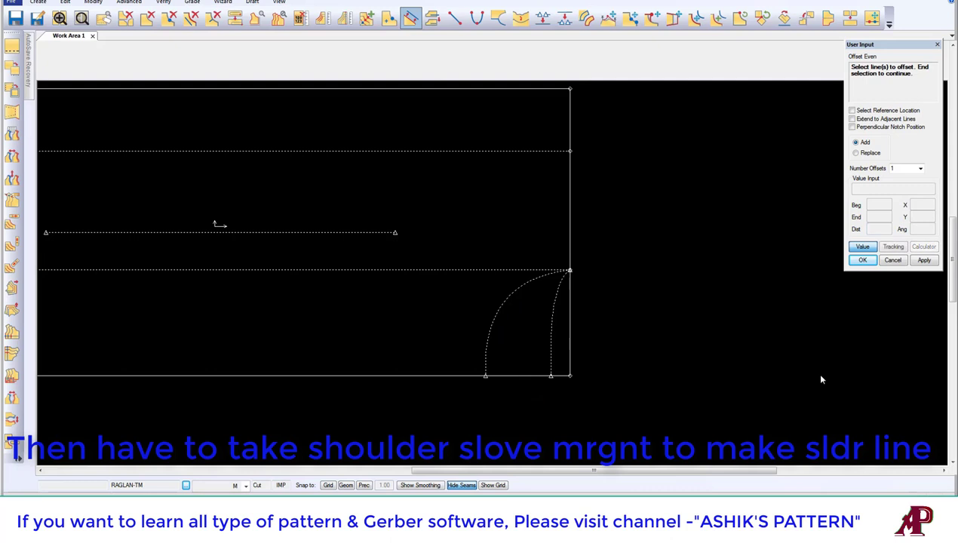
Offset the rectangle's vertical edge at the neckline end inward by the shoulder slope measurement, entering a distance of -1.75
click(568, 172)
right_click(524, 183)
click(524, 185)
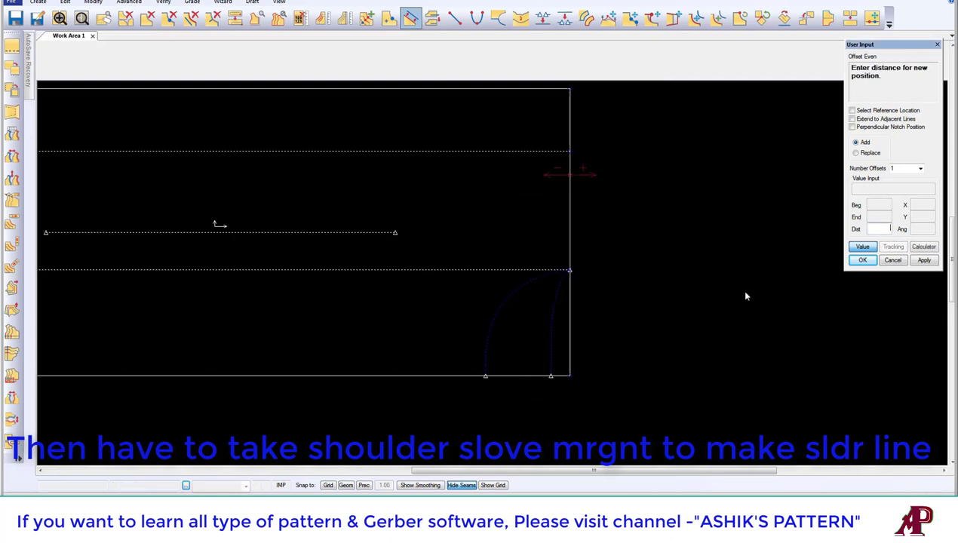
text(-1.75)
key(Return)
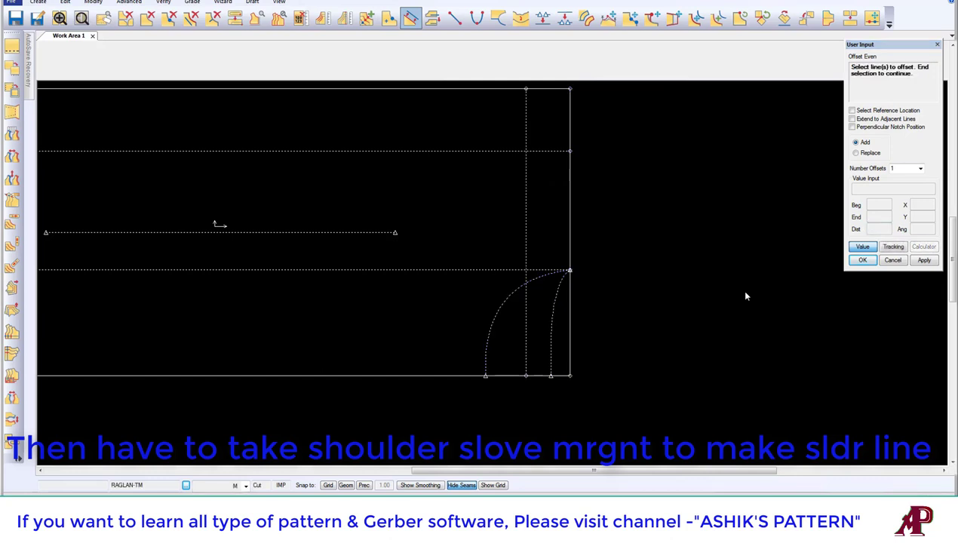
right_click(626, 182)
click(625, 182)
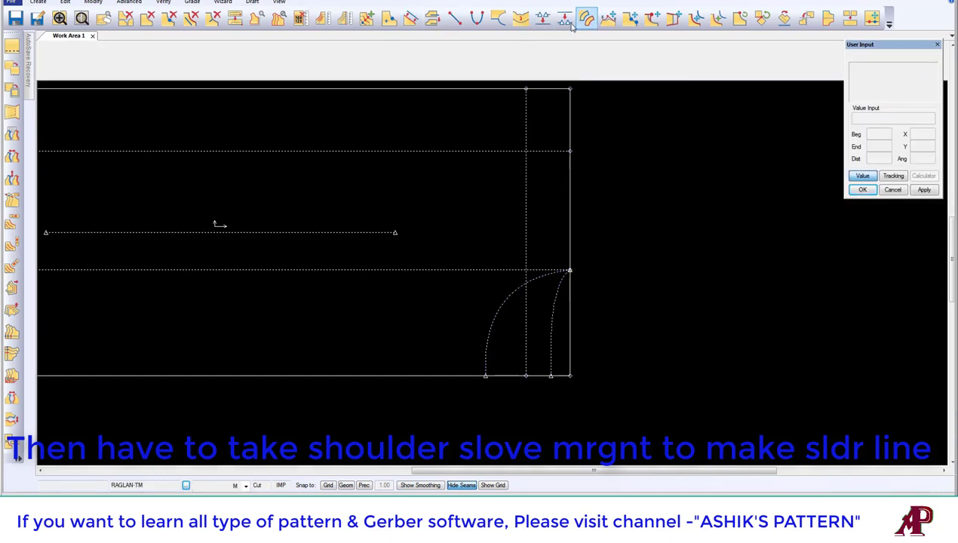
Clip the upper horizontal guide at the new offset line, keeping the short segment next to the rectangle's edge
click(433, 17)
click(543, 151)
click(528, 167)
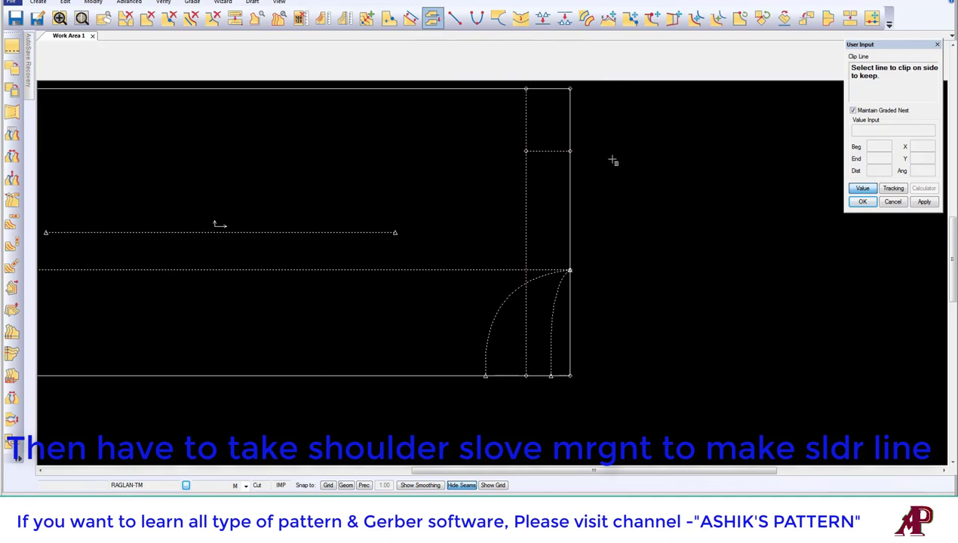
click(614, 161)
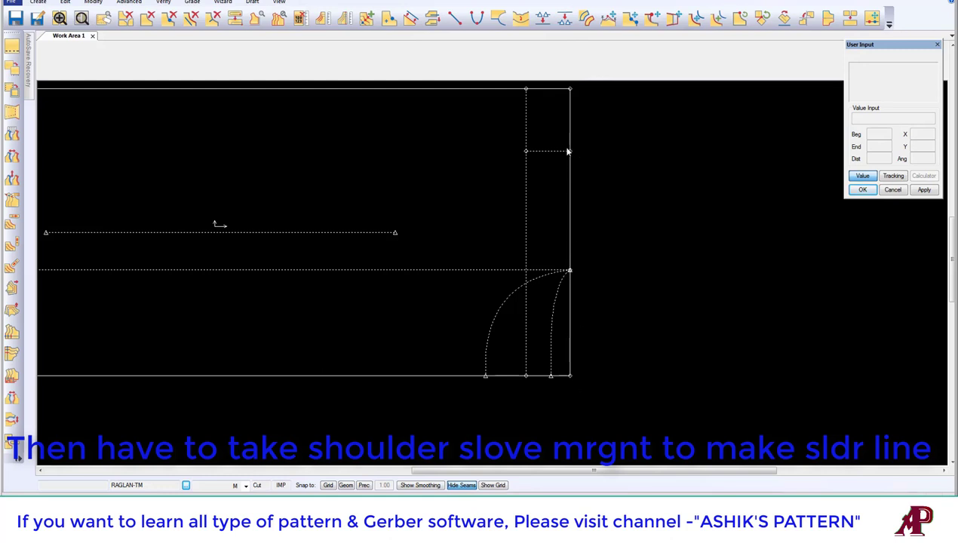
Measure the graded length of the short clipped guide segment, and close the measurement table
click(322, 18)
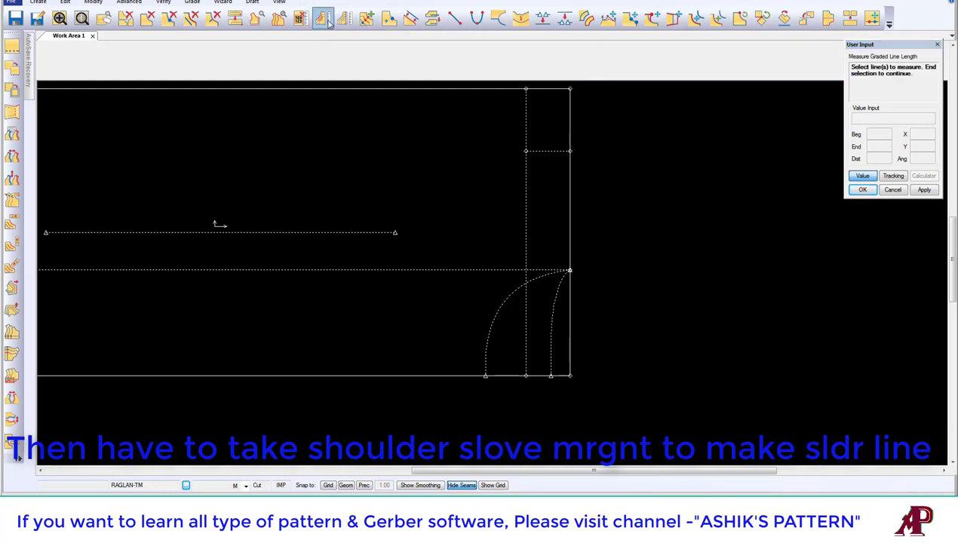
click(566, 153)
right_click(635, 139)
click(631, 142)
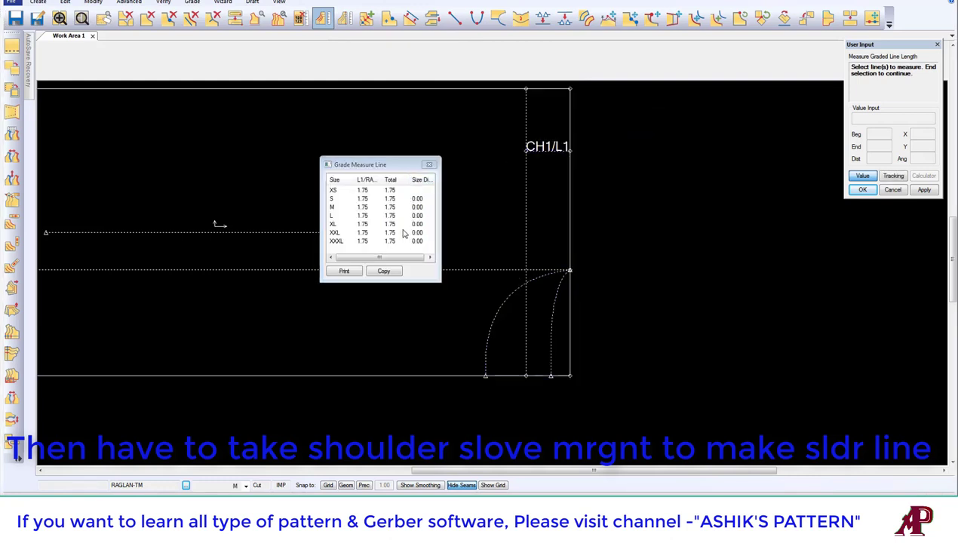
click(429, 164)
Draw the shoulder as a two-point line from the clipped guide's inner end to the high point where both necklines meet
scroll(491, 149, down, 1)
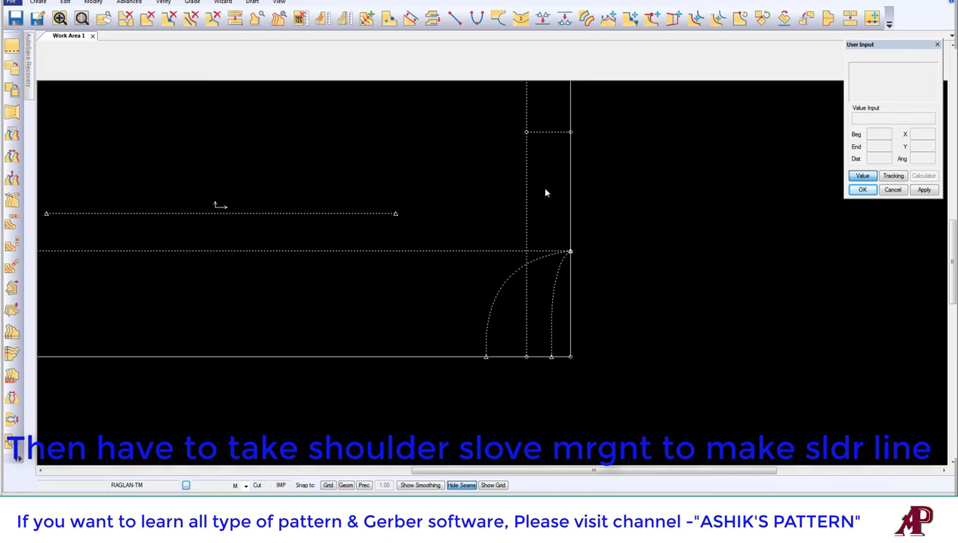
scroll(541, 186, up, 3)
click(455, 17)
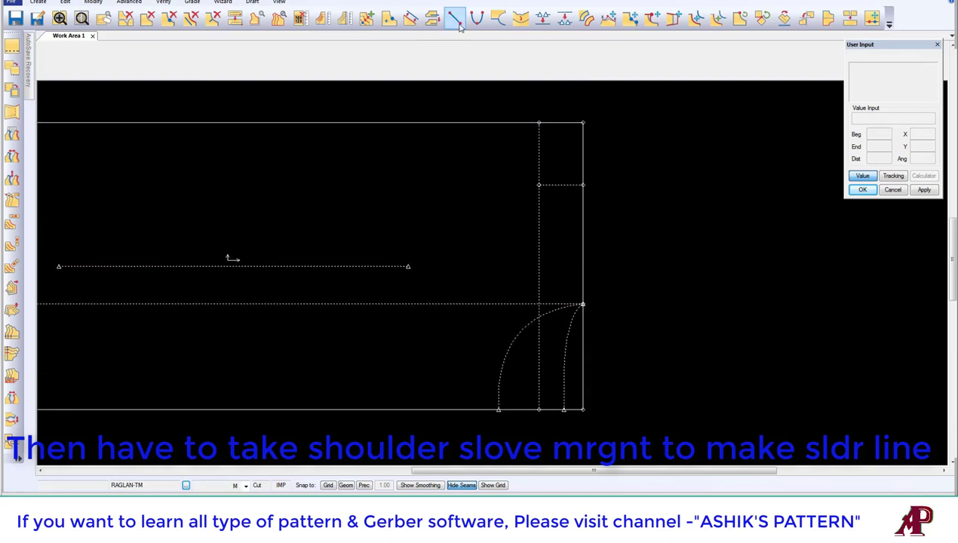
click(541, 183)
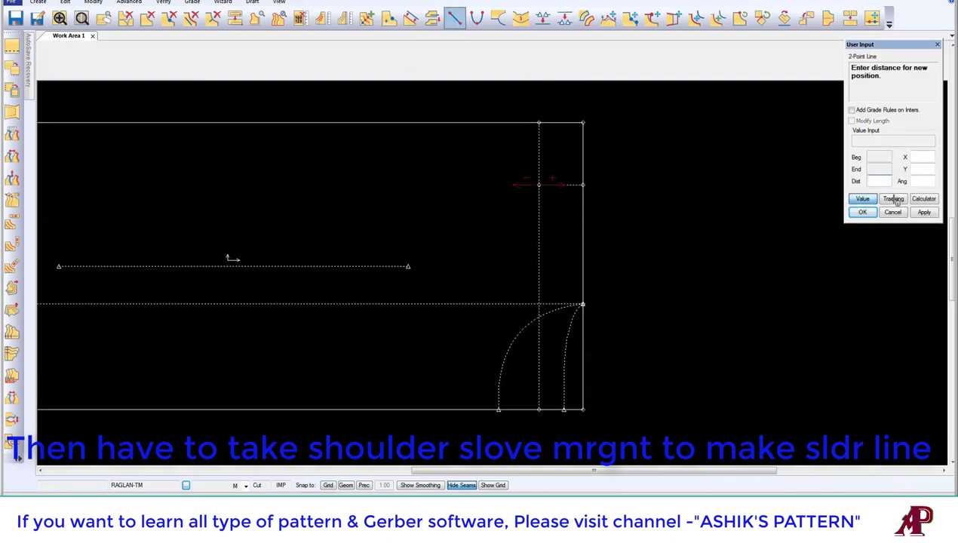
click(862, 200)
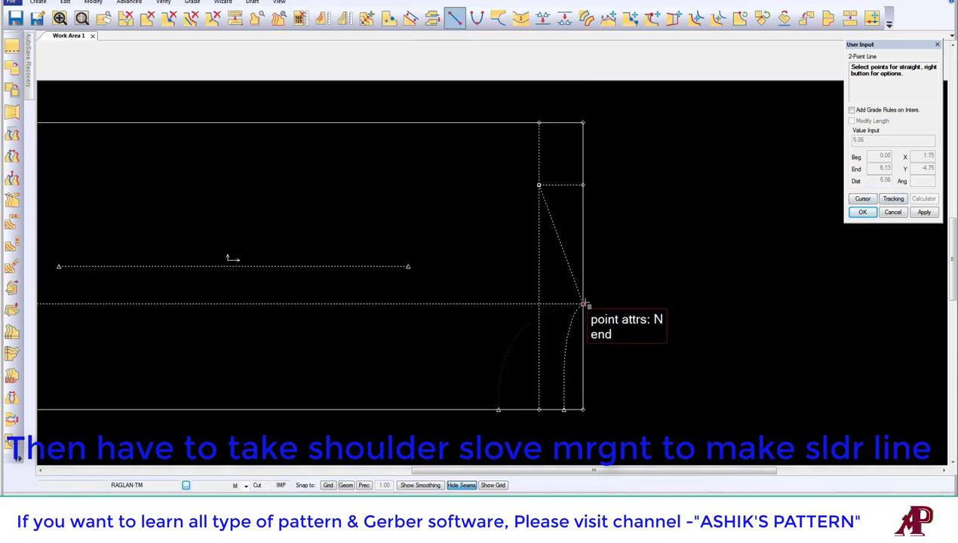
click(582, 305)
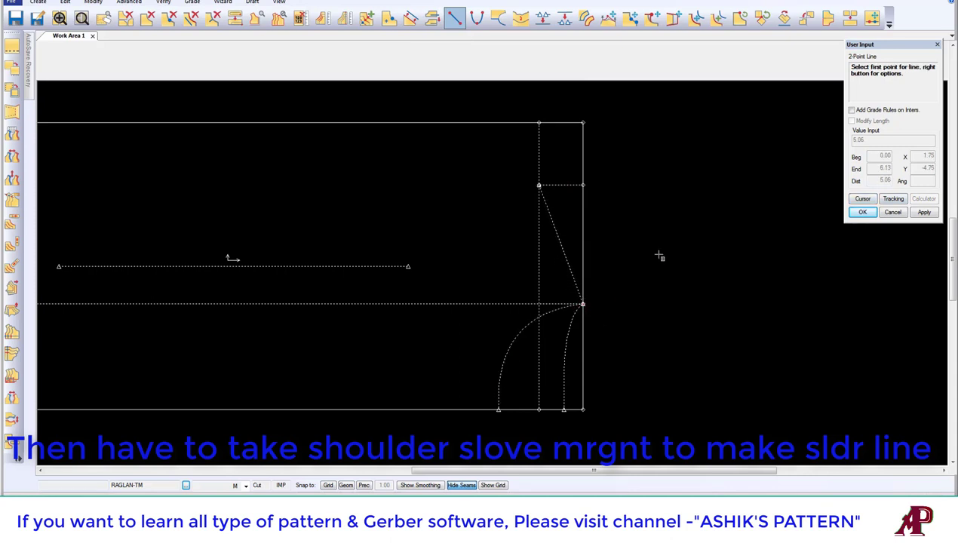
Delete the vertical offset guide and the short clipped guide, leaving the shoulder line in place
click(191, 17)
click(538, 163)
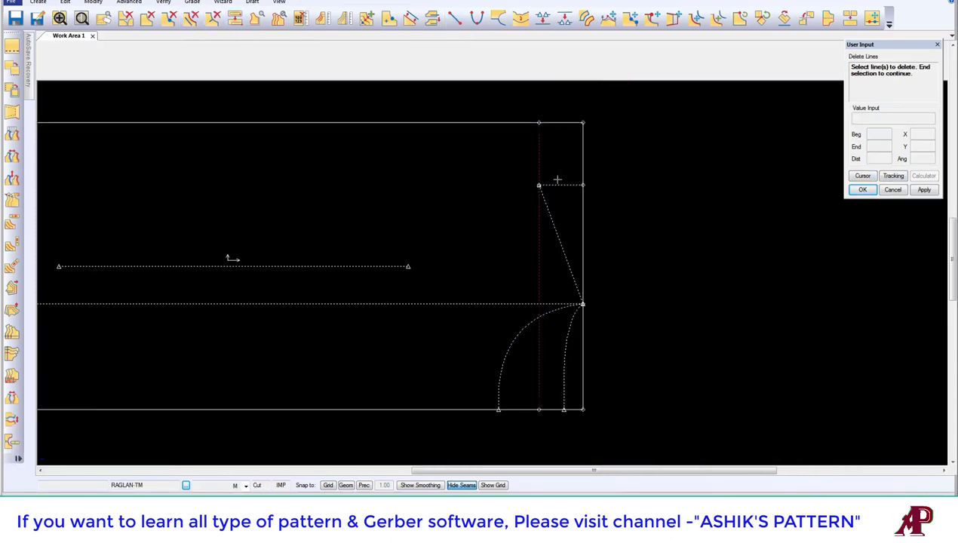
right_click(500, 208)
click(499, 210)
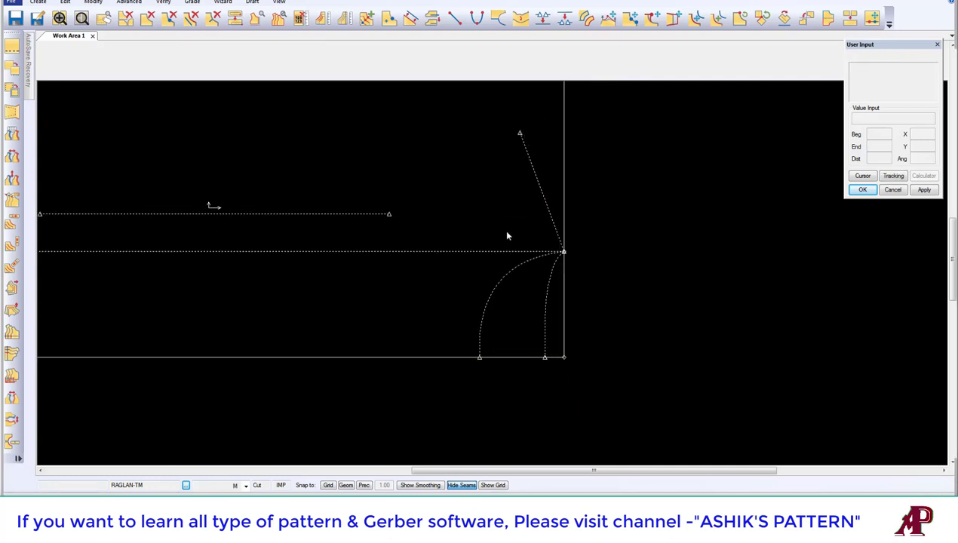
Mirror the front neckline curve across the sloped shoulder line
scroll(507, 236, up, 2)
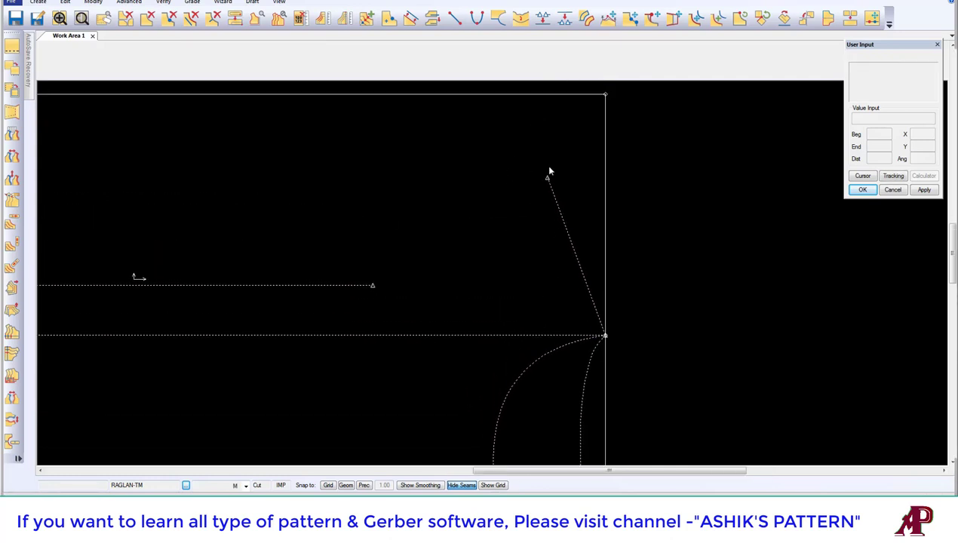
click(526, 287)
click(533, 259)
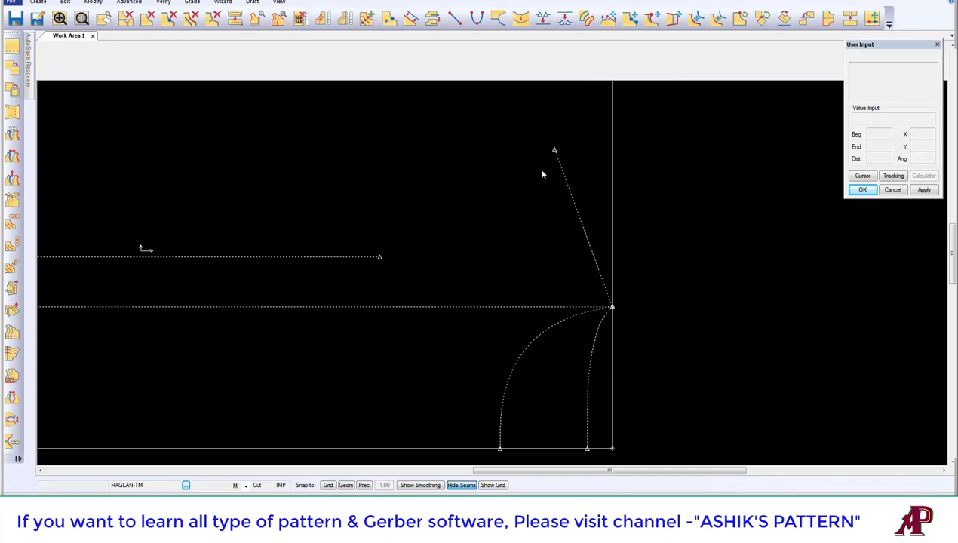
middle_drag(583, 265, 574, 205)
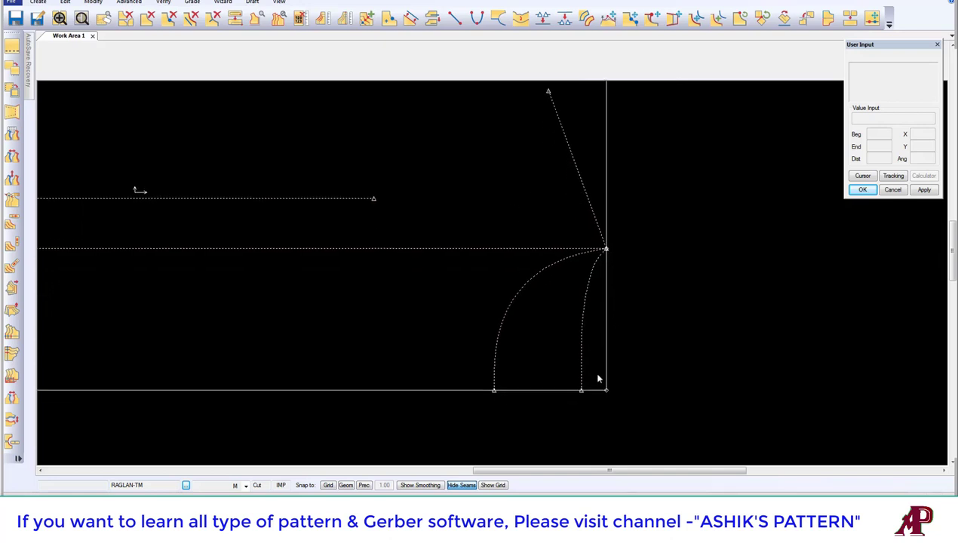
middle_drag(587, 323, 517, 274)
click(60, 18)
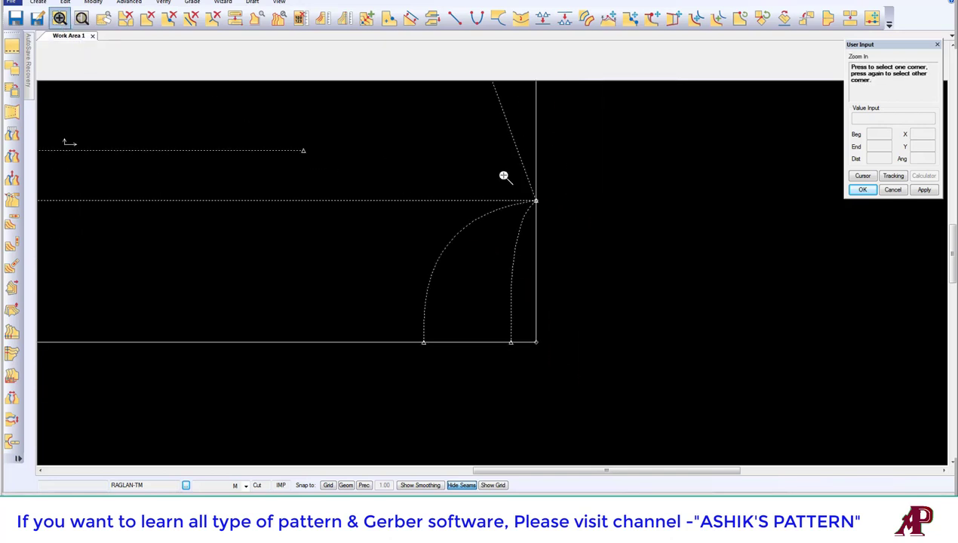
click(627, 378)
middle_drag(510, 213, 476, 246)
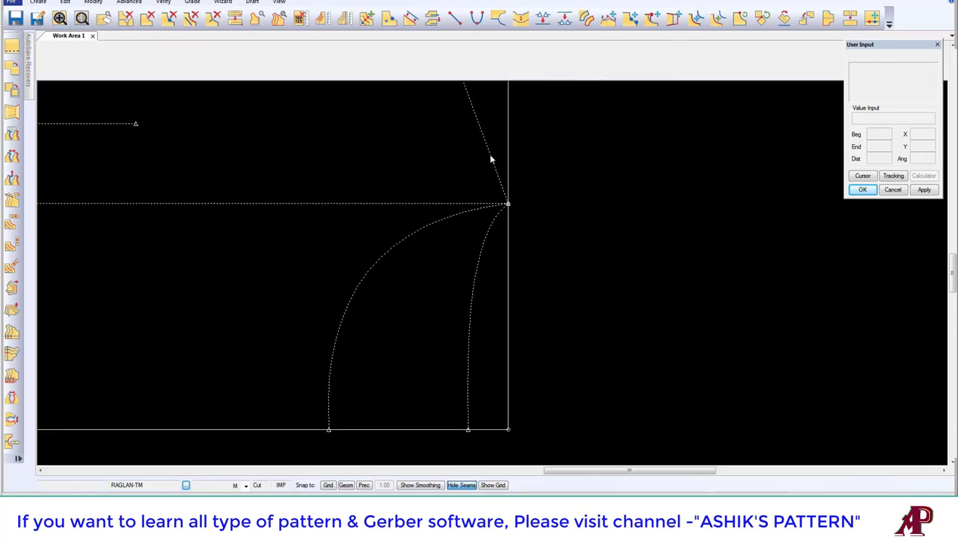
click(490, 20)
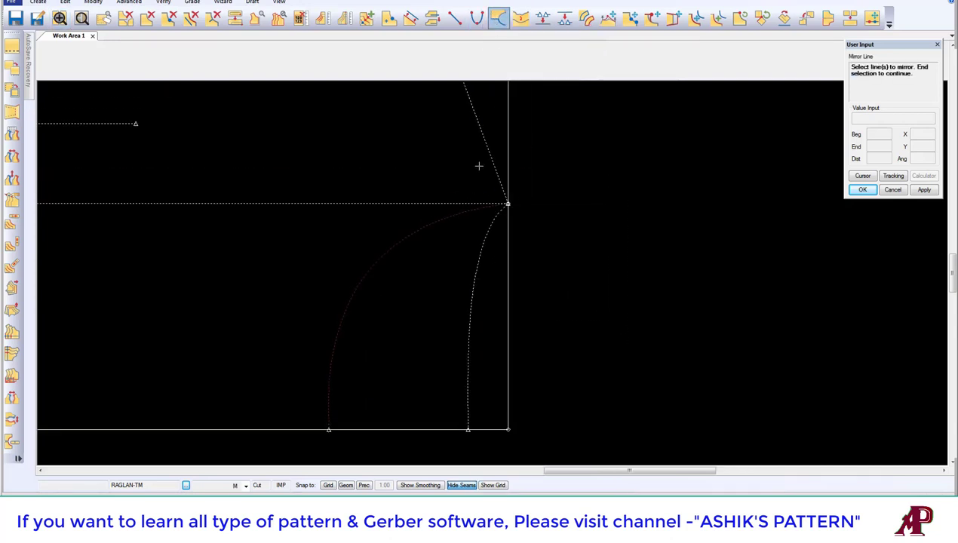
click(488, 156)
right_click(536, 161)
click(554, 166)
middle_drag(488, 199, 459, 168)
scroll(465, 221, up, 2)
scroll(466, 224, down, 2)
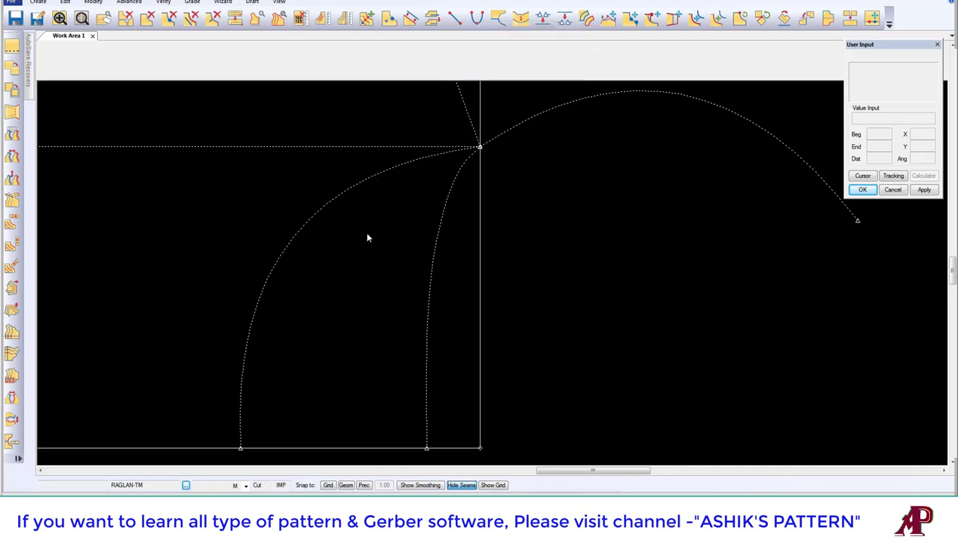
click(608, 18)
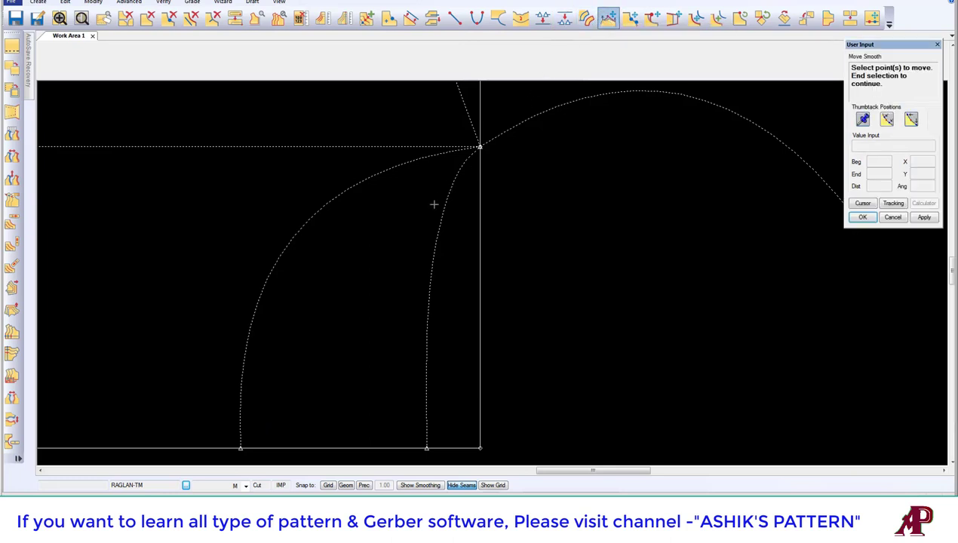
click(437, 234)
right_click(460, 231)
click(462, 233)
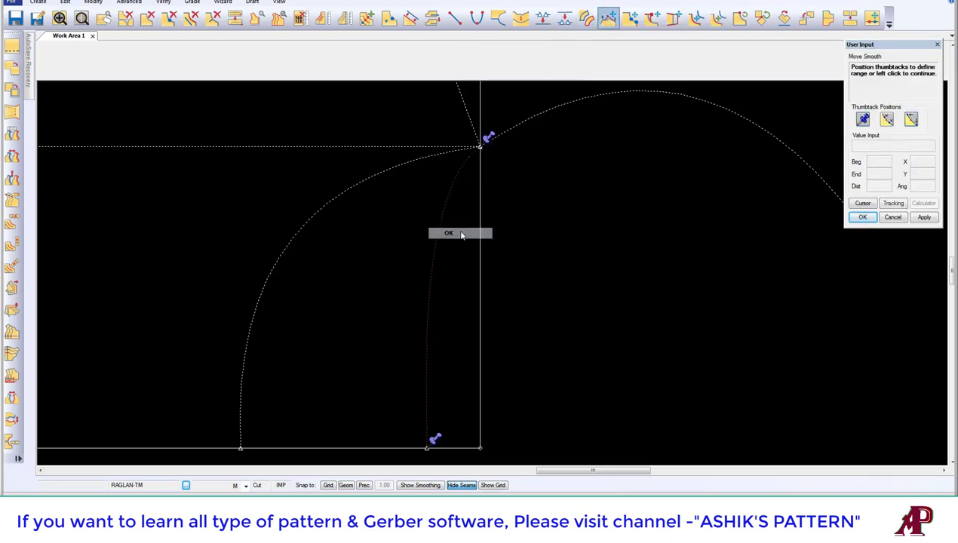
Use Move Point to shift the middle and upper intermediate points of the back neckline curve slightly toward the front neckline
click(609, 18)
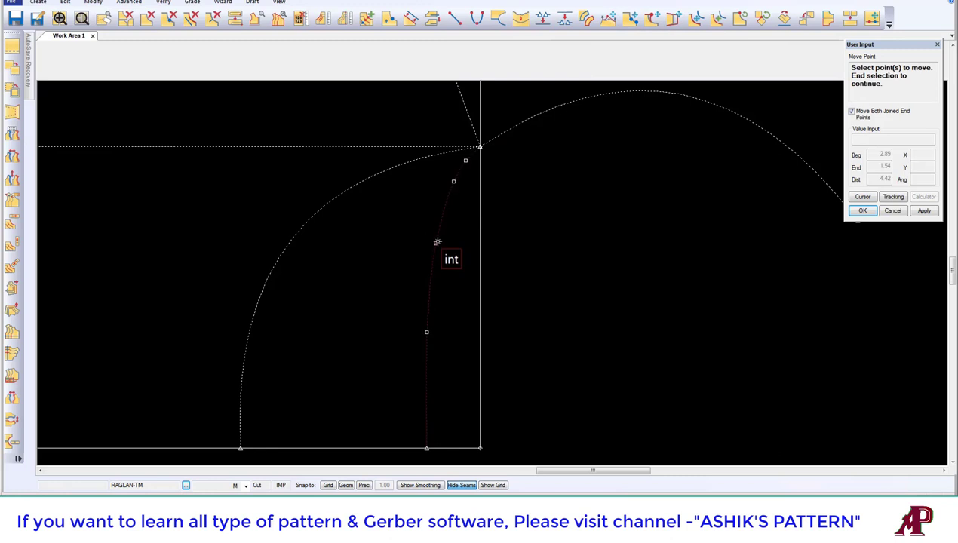
right_click(435, 256)
click(436, 264)
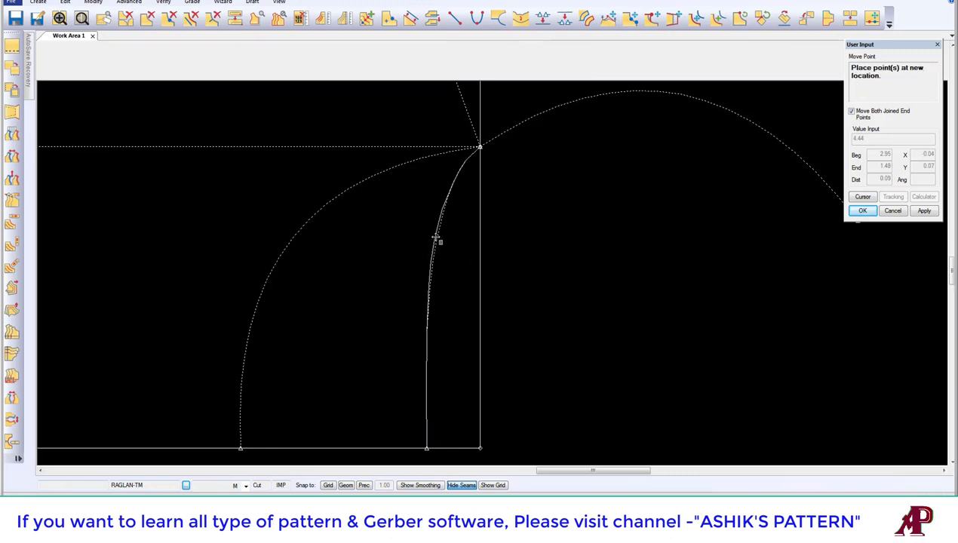
click(433, 241)
click(450, 189)
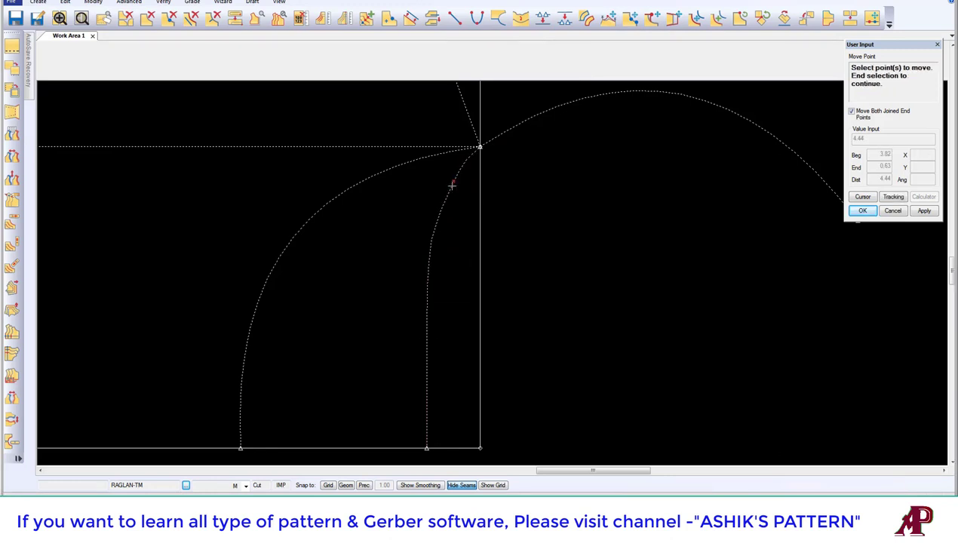
right_click(451, 186)
click(448, 188)
click(452, 168)
Move the back neckline's intermediate point nearest the shoulder slightly toward the front neckline to round the curve
click(461, 158)
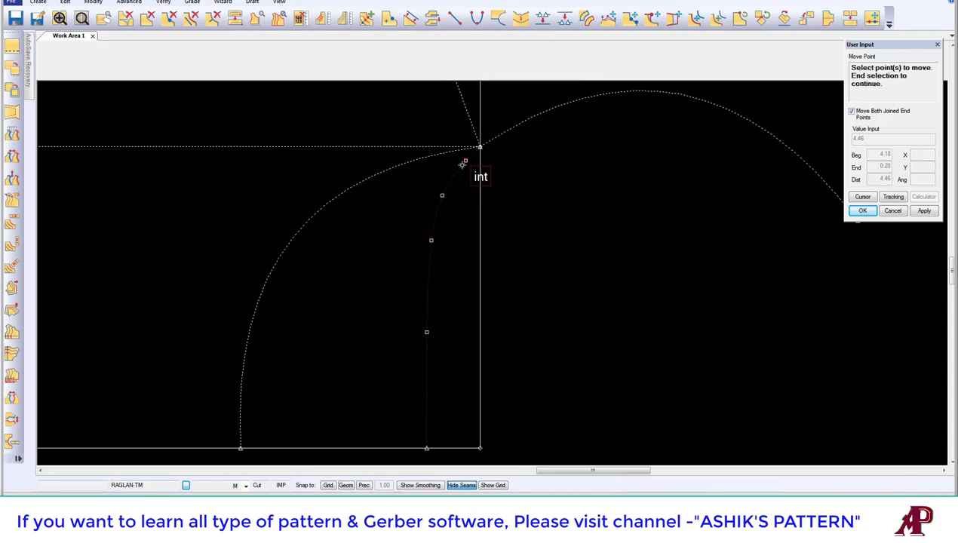
right_click(461, 163)
click(463, 169)
click(458, 171)
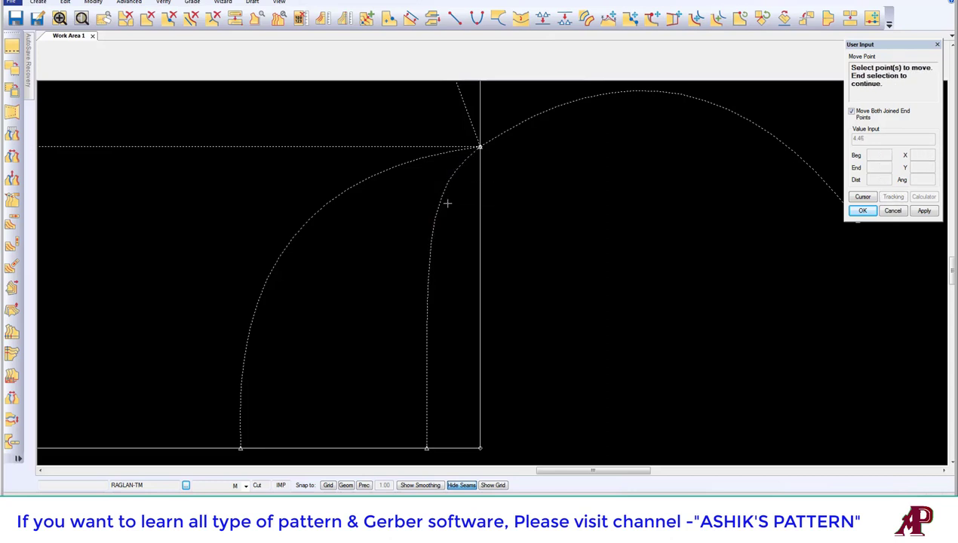
Fine-tune the second intermediate point below the shoulder on the back neckline, moving it slightly farther down the curve to smooth it
click(447, 183)
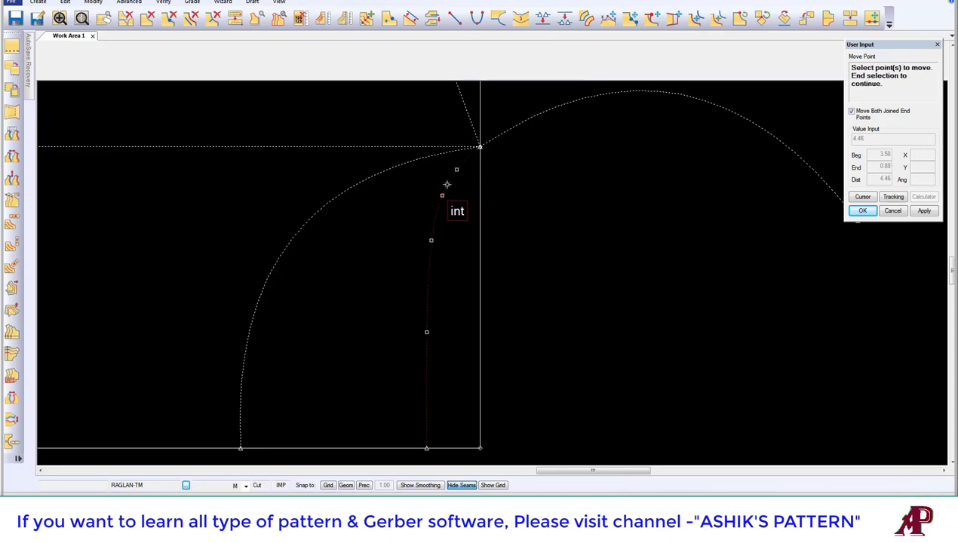
right_click(444, 193)
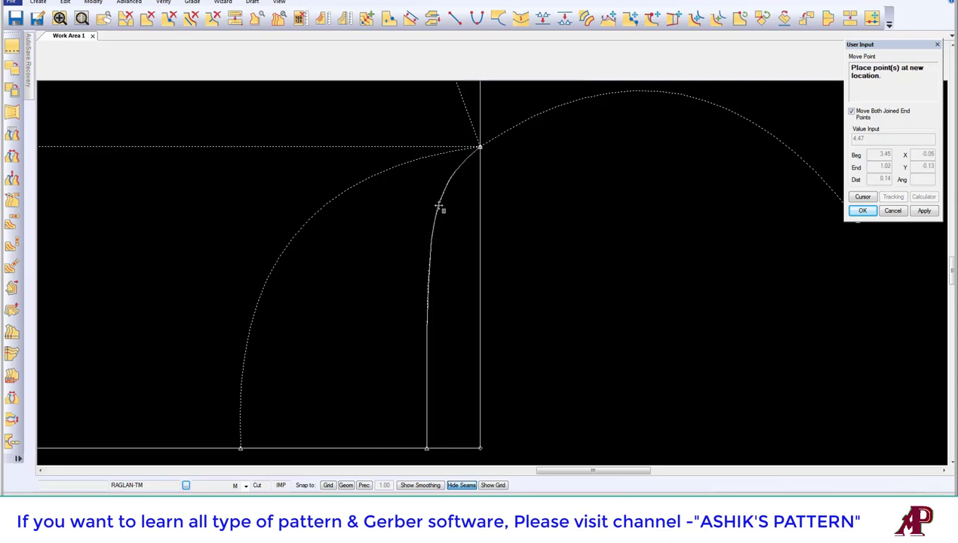
click(439, 205)
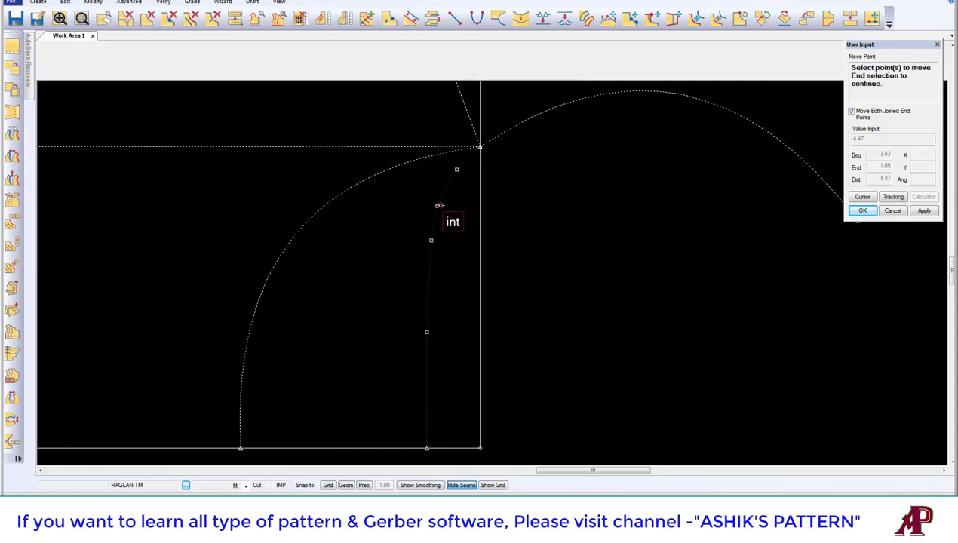
right_click(439, 206)
click(445, 209)
click(438, 212)
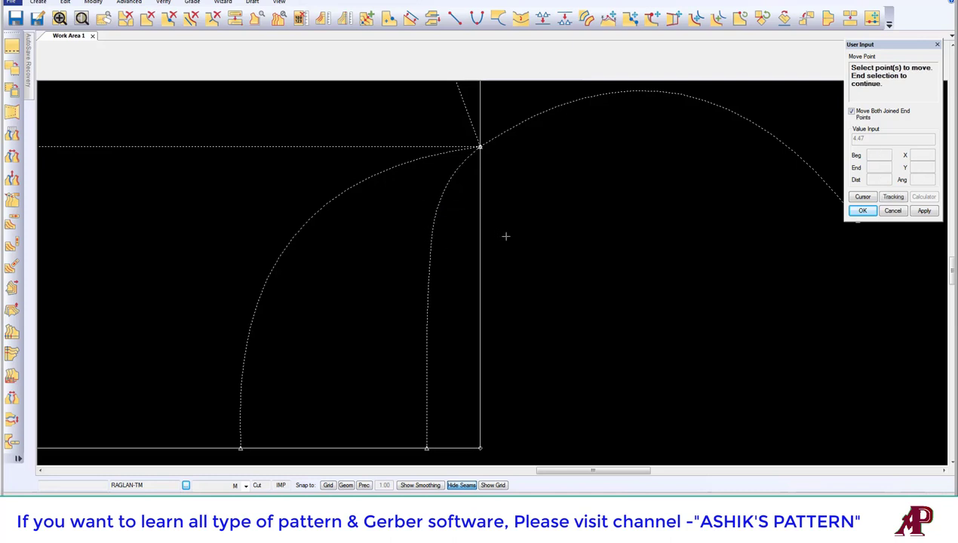
Use Move Smooth to shift the mirrored neckline curve's intermediate point nearest the shoulder slightly inward and closer to the shoulder point
click(567, 106)
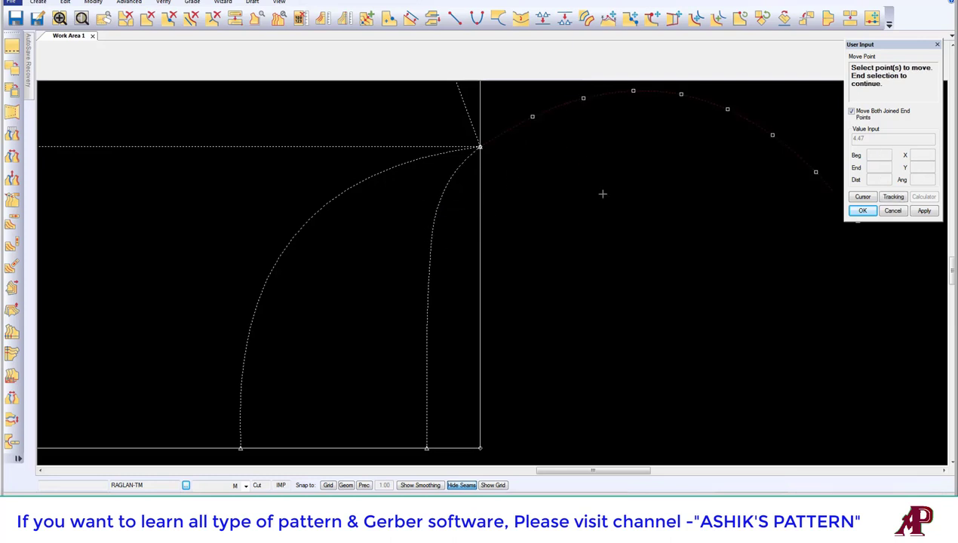
right_click(584, 139)
click(611, 22)
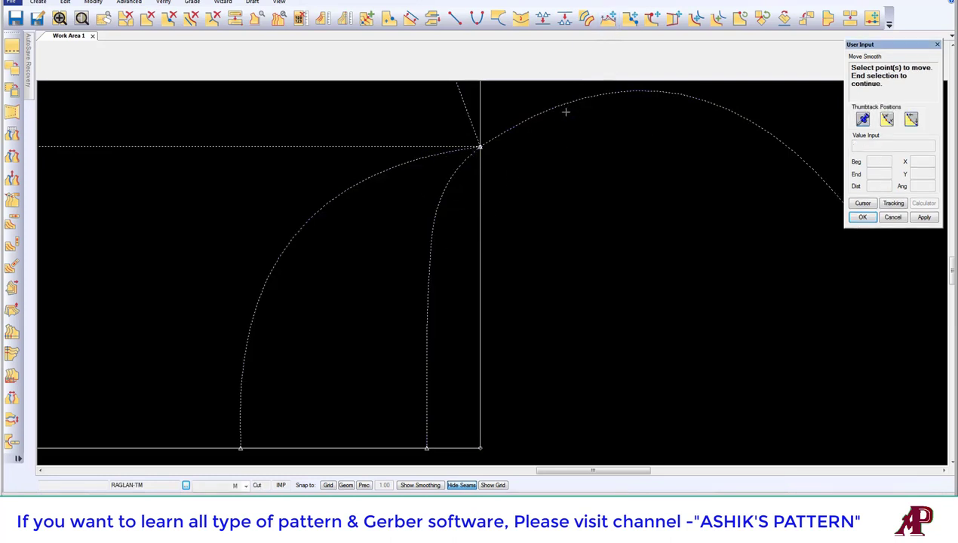
click(533, 118)
right_click(499, 119)
click(521, 125)
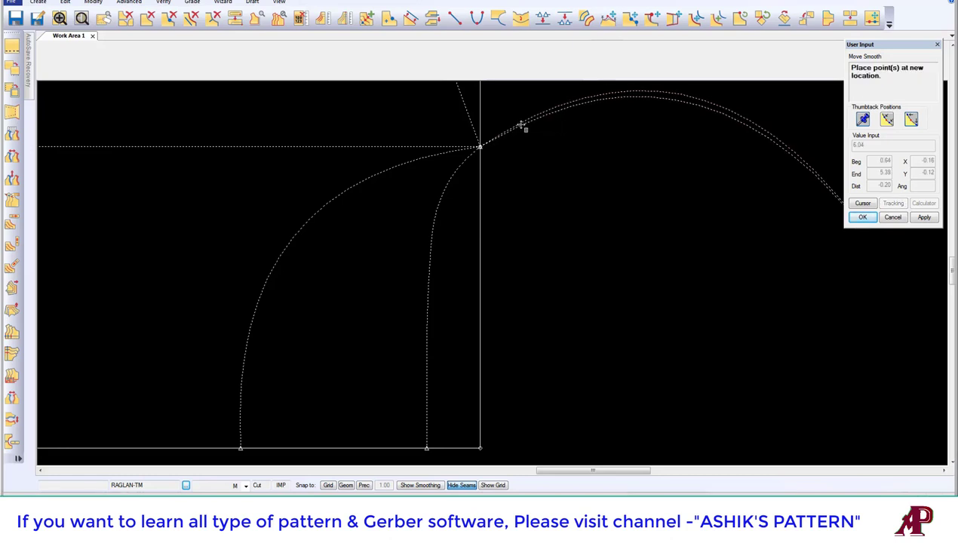
click(522, 122)
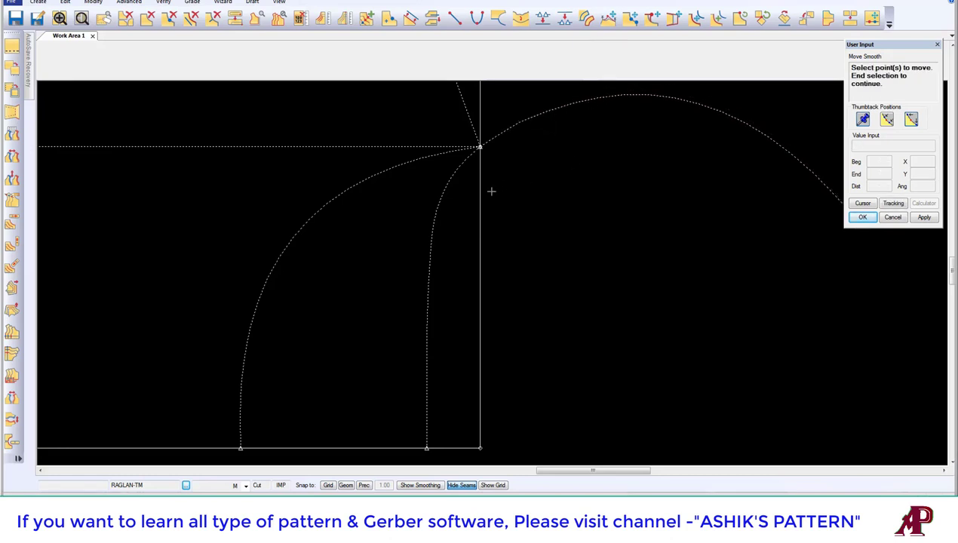
Move-smooth a point on the upper back neckline slightly toward the front neckline, limiting the range from the shoulder to a lower intermediate point
scroll(492, 191, down, 2)
scroll(502, 184, up, 2)
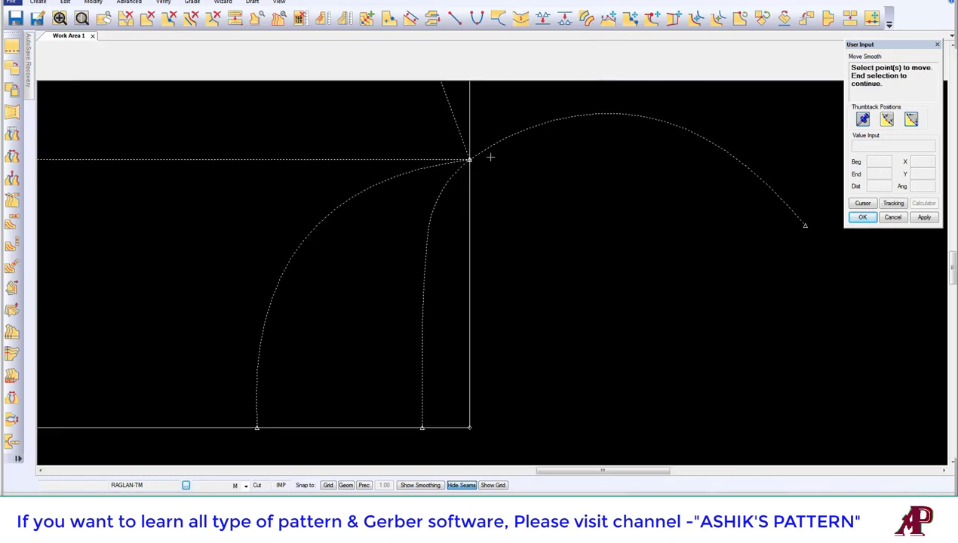
click(427, 245)
right_click(430, 248)
click(431, 251)
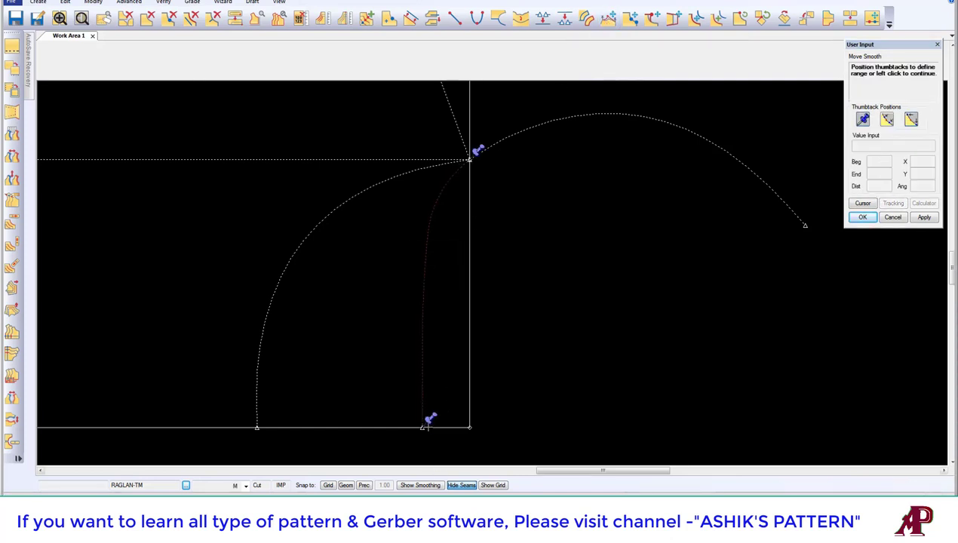
drag(429, 421, 430, 344)
click(428, 225)
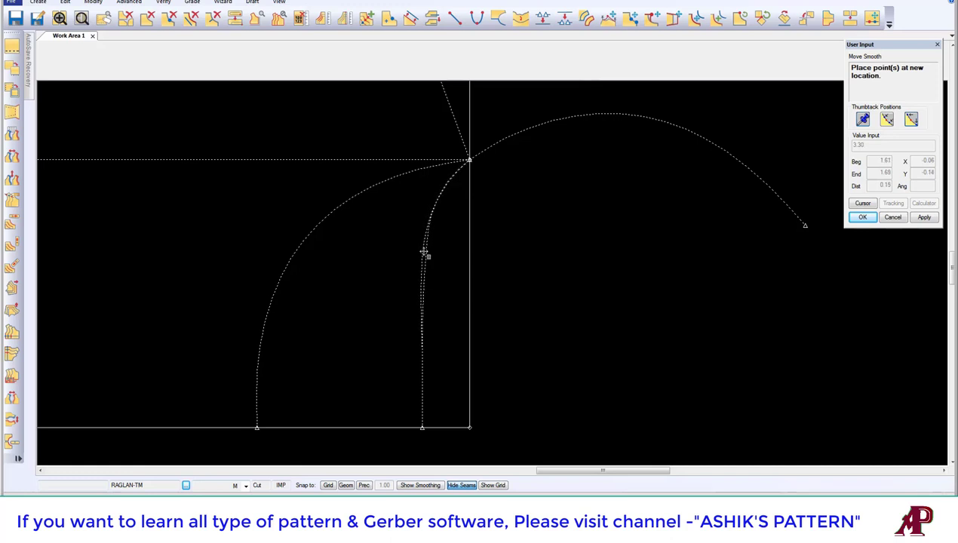
click(425, 254)
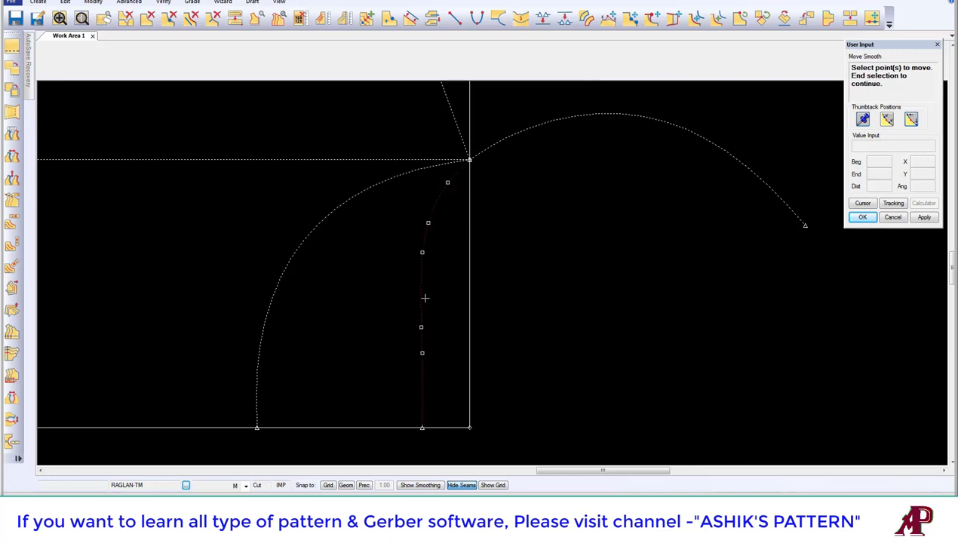
Move-smooth the back neckline's lower intermediate point slightly toward the front neckline
click(421, 324)
right_click(421, 324)
click(421, 325)
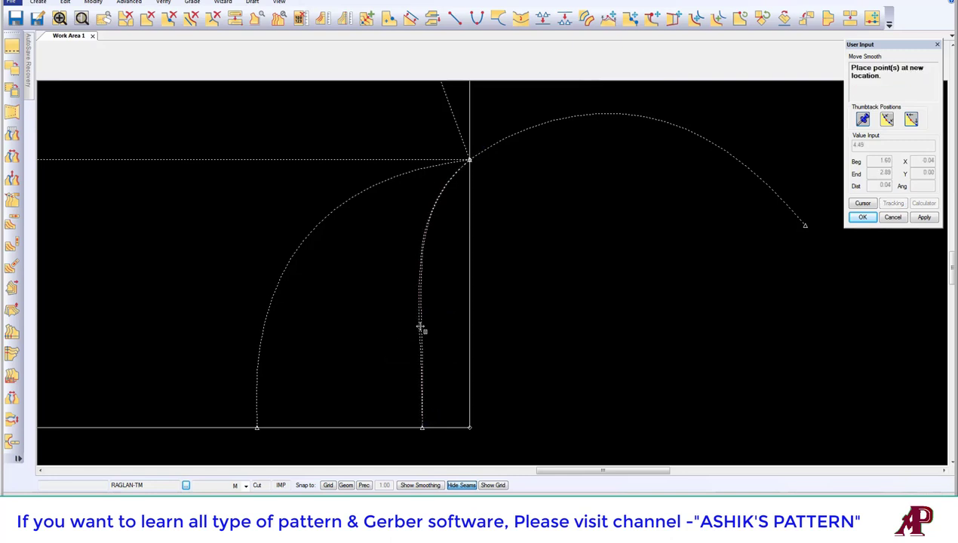
click(420, 328)
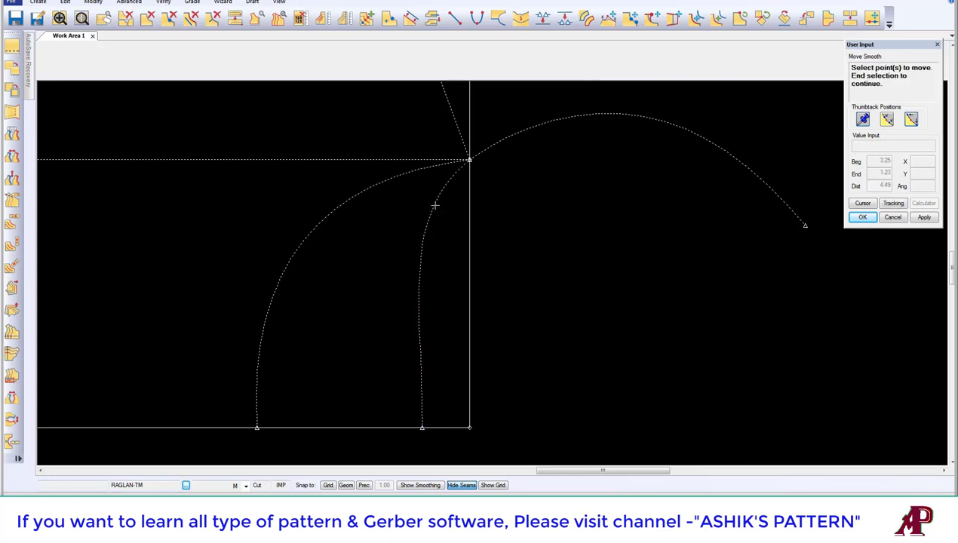
Try to move-smooth the back neckline's upper intermediate point farther outward, and undo the move
click(426, 222)
right_click(426, 222)
click(427, 219)
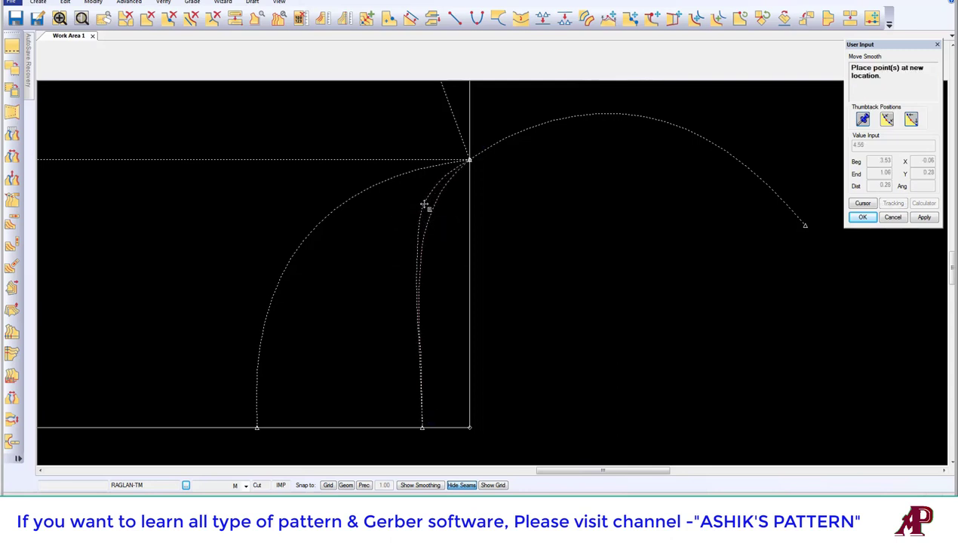
click(460, 168)
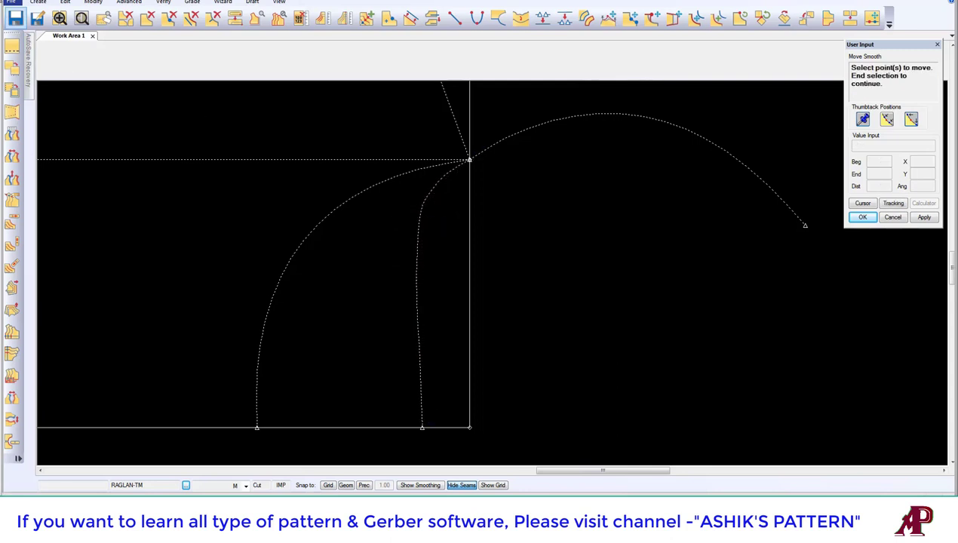
key(ctrl+z)
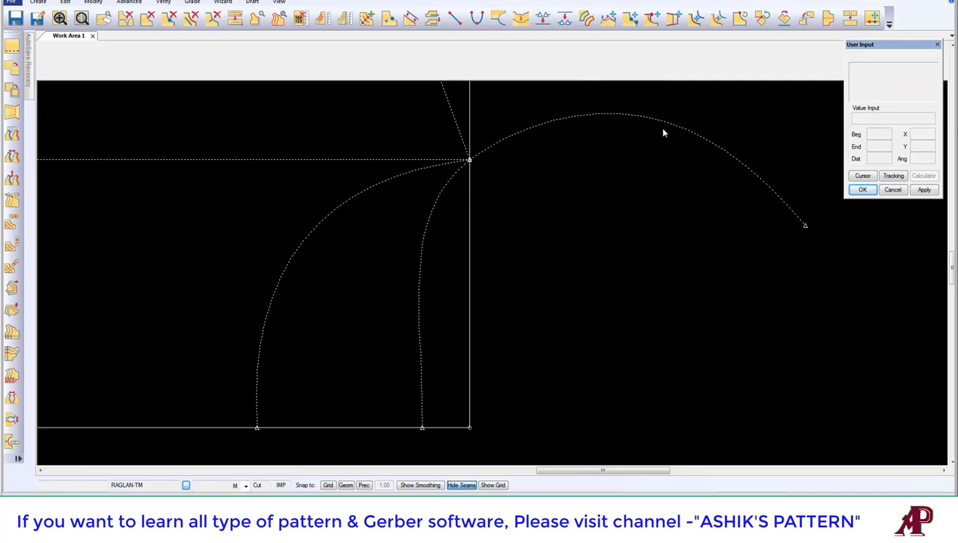
Apply Smooth Line to the back neckline from the shoulder point down to its lower intermediate point
click(521, 17)
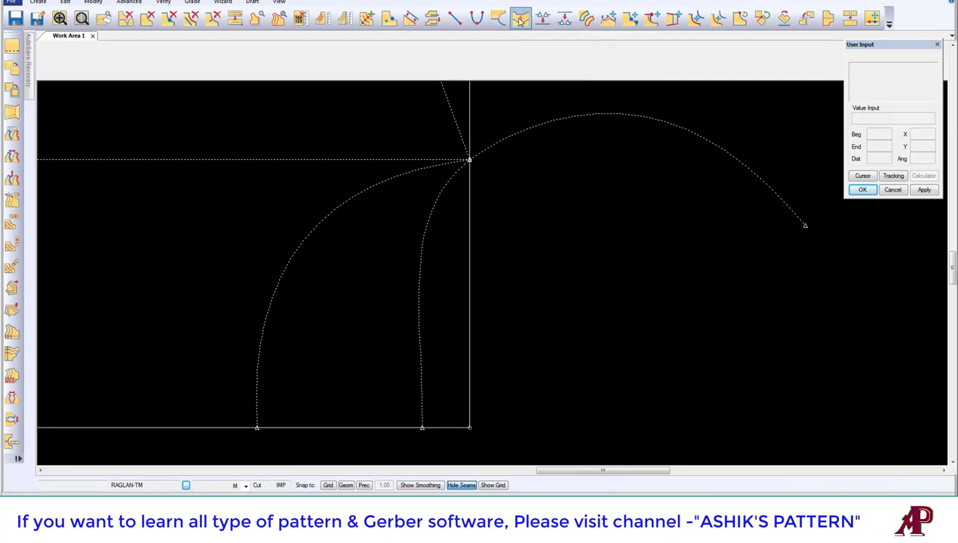
click(430, 196)
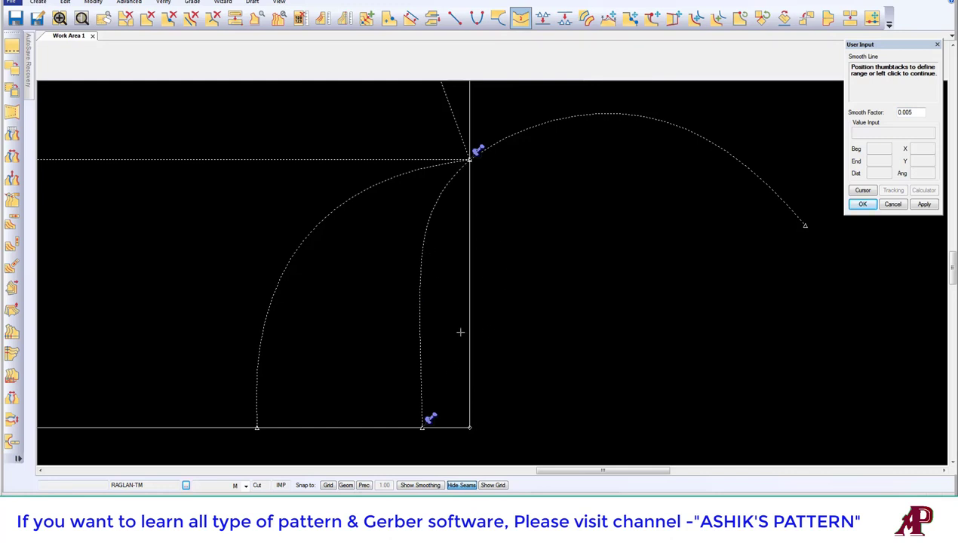
drag(431, 420, 427, 318)
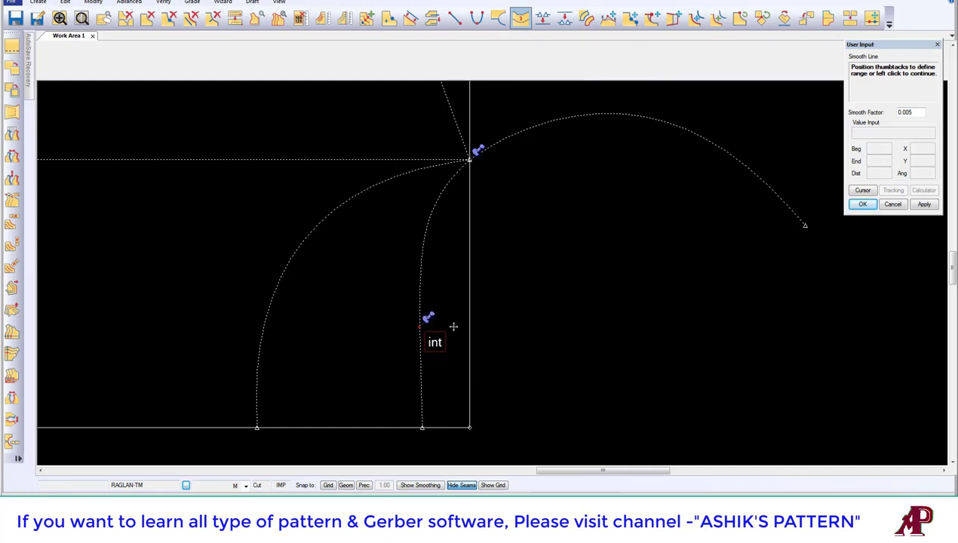
right_click(516, 228)
click(517, 229)
Apply Smooth Line along the full length of the mirrored neckline curve
click(525, 143)
right_click(601, 179)
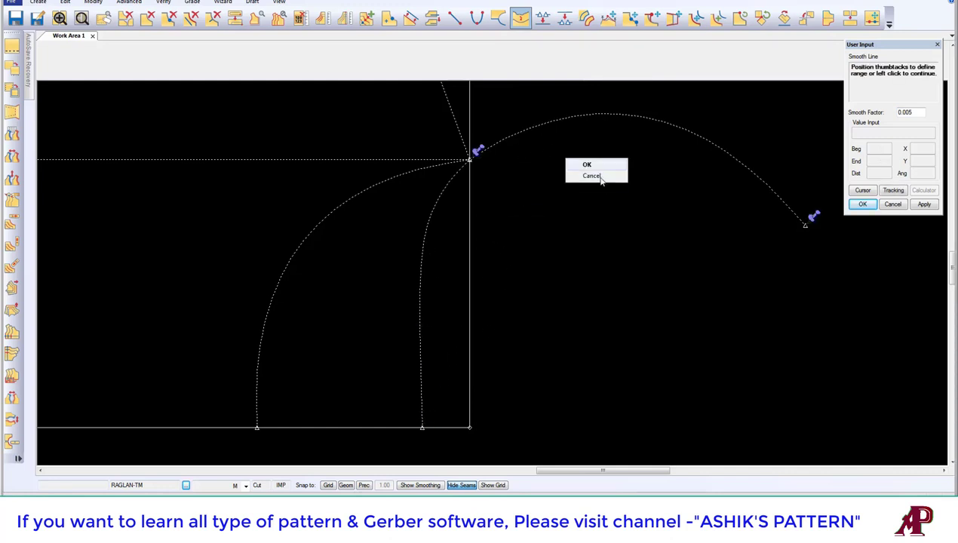
click(596, 167)
right_click(602, 169)
click(603, 169)
Delete the original front neckline curve
drag(438, 216, 449, 188)
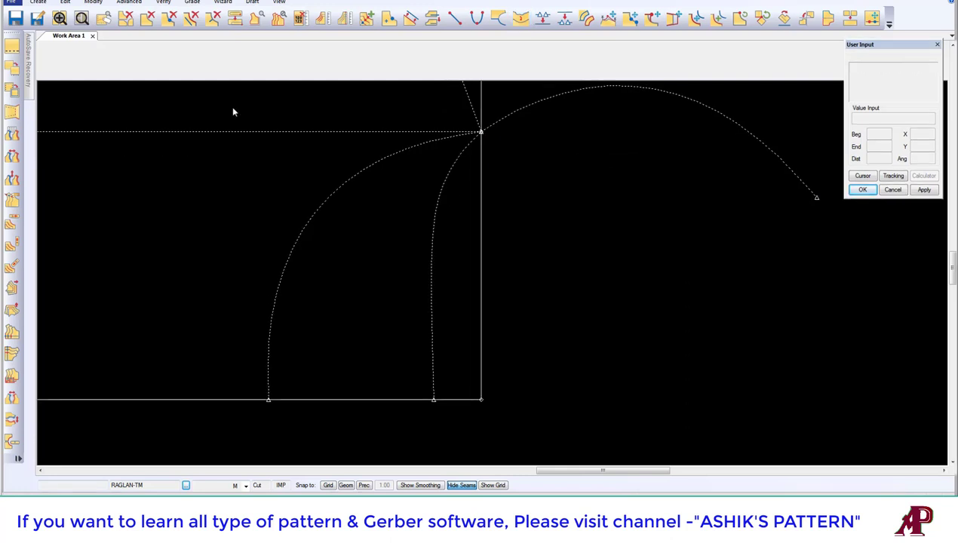
click(191, 18)
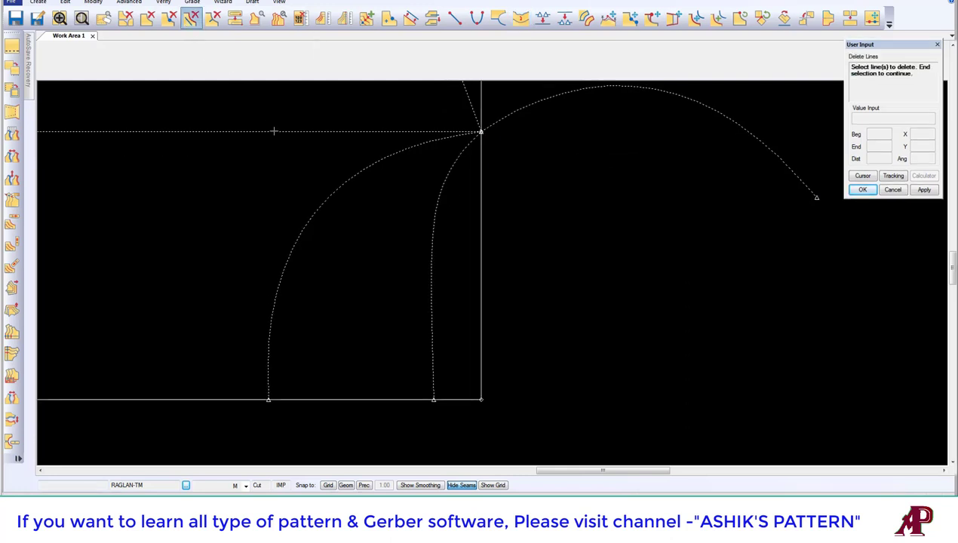
click(370, 193)
right_click(381, 188)
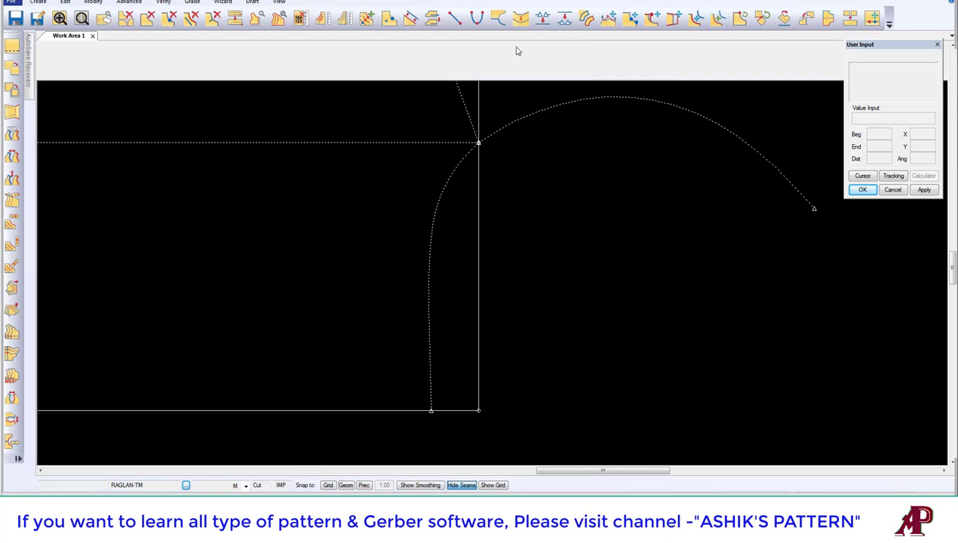
Mirror the adjusted neckline curve back across the sloped shoulder line to recreate the front neckline
click(499, 18)
click(608, 97)
right_click(628, 136)
click(632, 146)
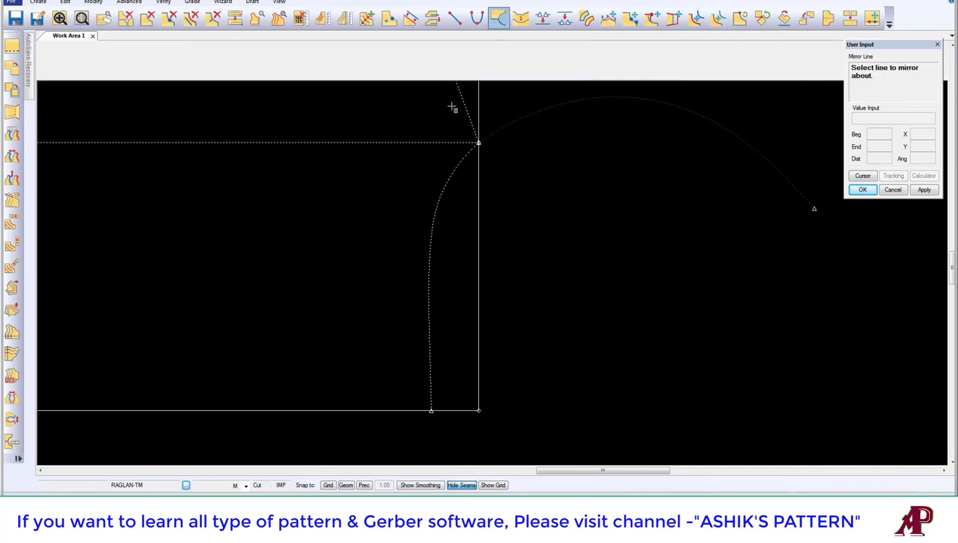
click(478, 132)
right_click(476, 150)
click(492, 157)
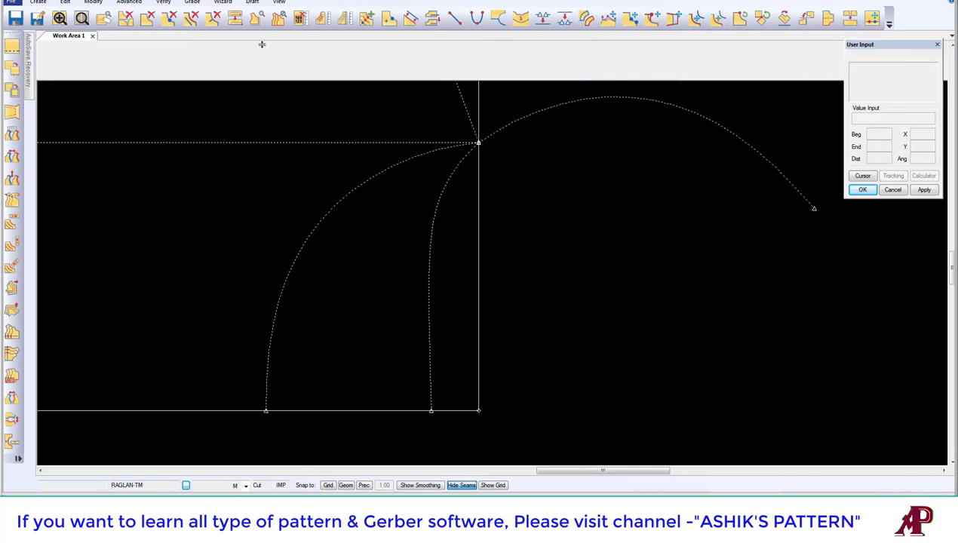
Delete the helper neckline curve on the outer side of the shoulder line
click(191, 19)
click(582, 101)
right_click(541, 120)
click(556, 128)
right_click(484, 146)
click(498, 155)
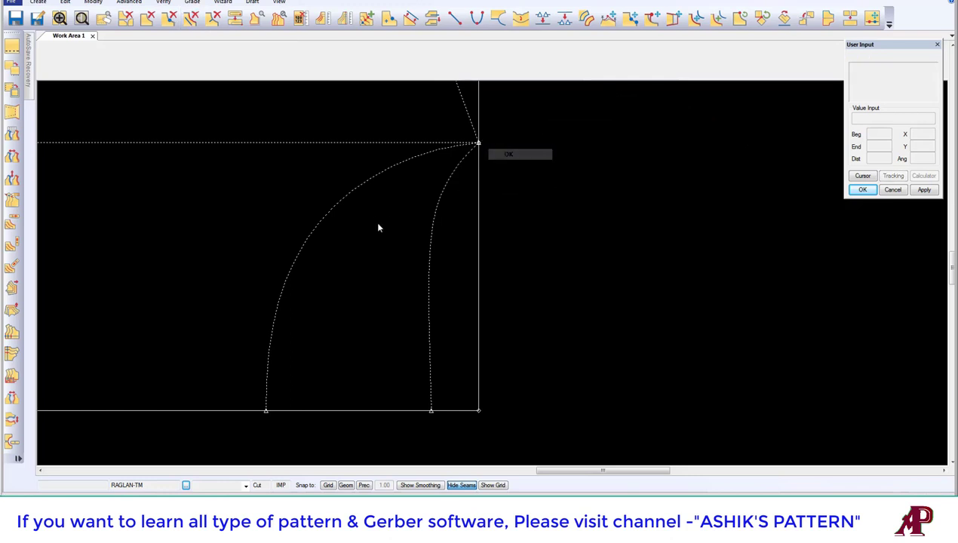
Mirror the front neckline curve across the horizontal center line
click(392, 261)
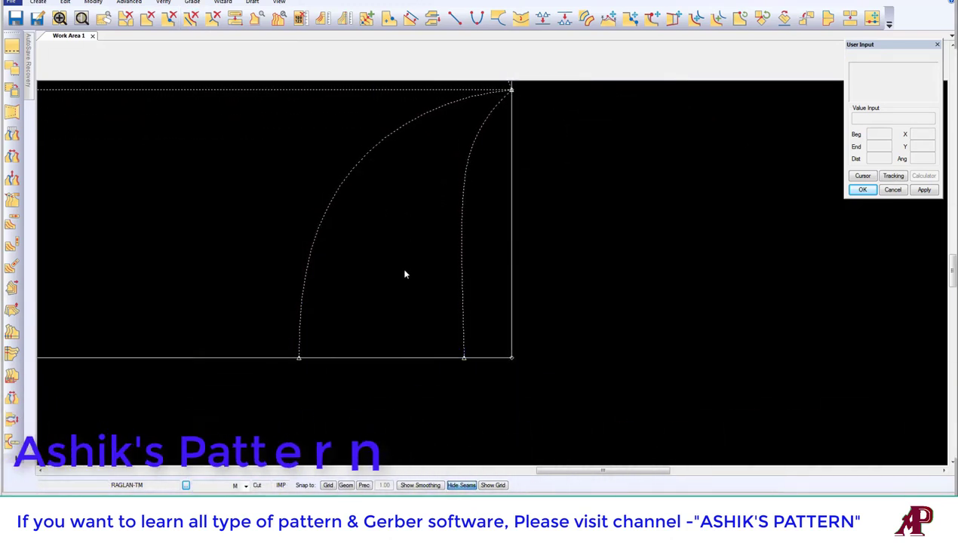
middle_drag(420, 270, 432, 271)
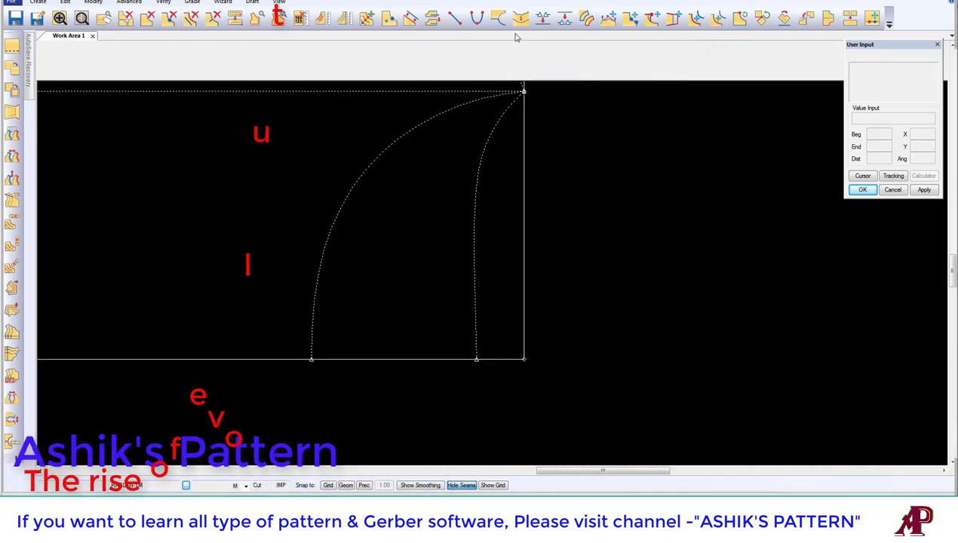
click(496, 17)
click(404, 136)
right_click(381, 180)
click(401, 185)
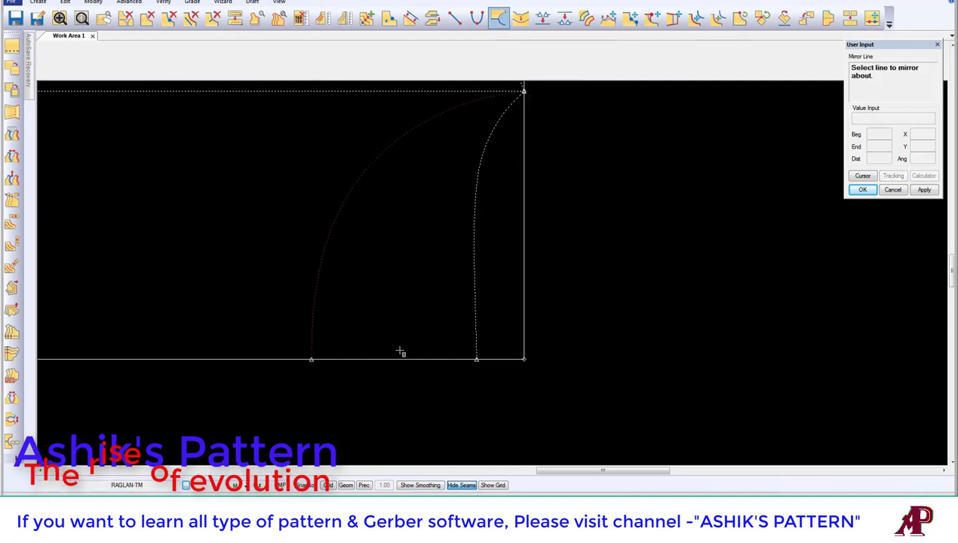
click(397, 351)
right_click(382, 282)
click(368, 273)
Use Move Smooth to shift the front neckline's third intermediate point above the center line slightly outward for a rounder curve
scroll(359, 267, down, 2)
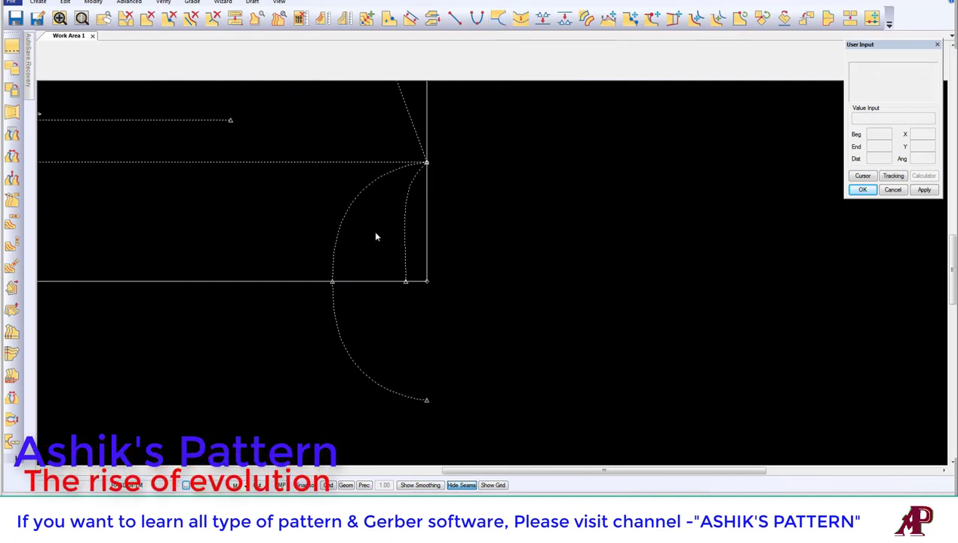
scroll(393, 210, up, 2)
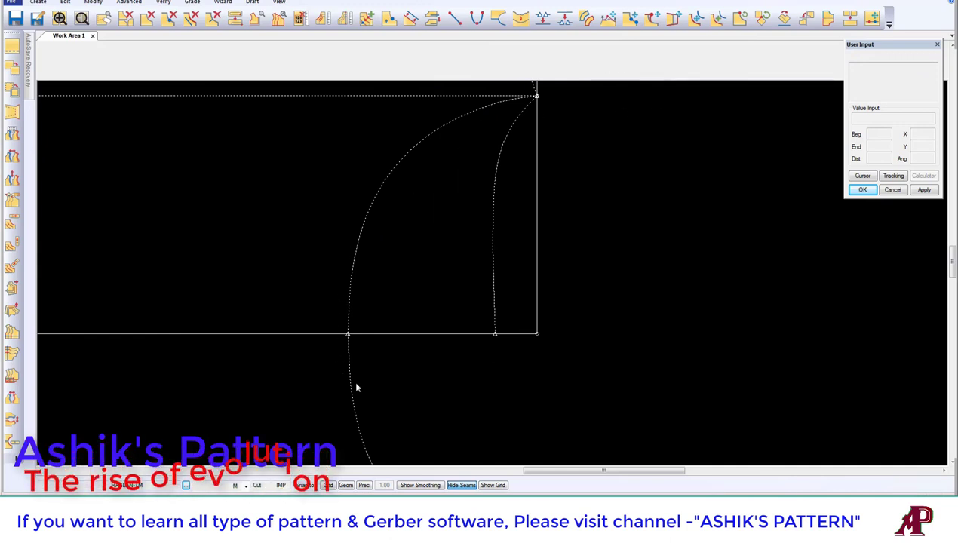
middle_drag(381, 270, 372, 295)
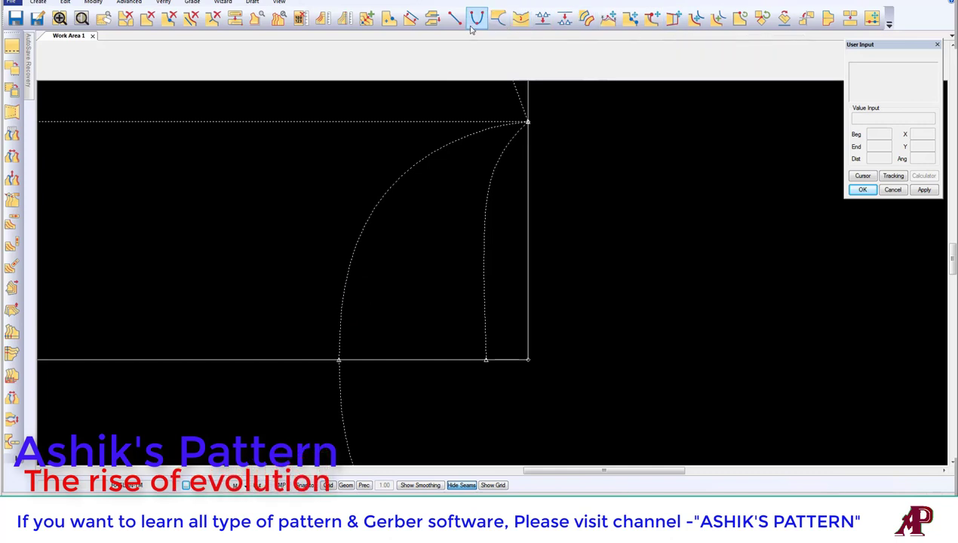
click(608, 17)
click(345, 287)
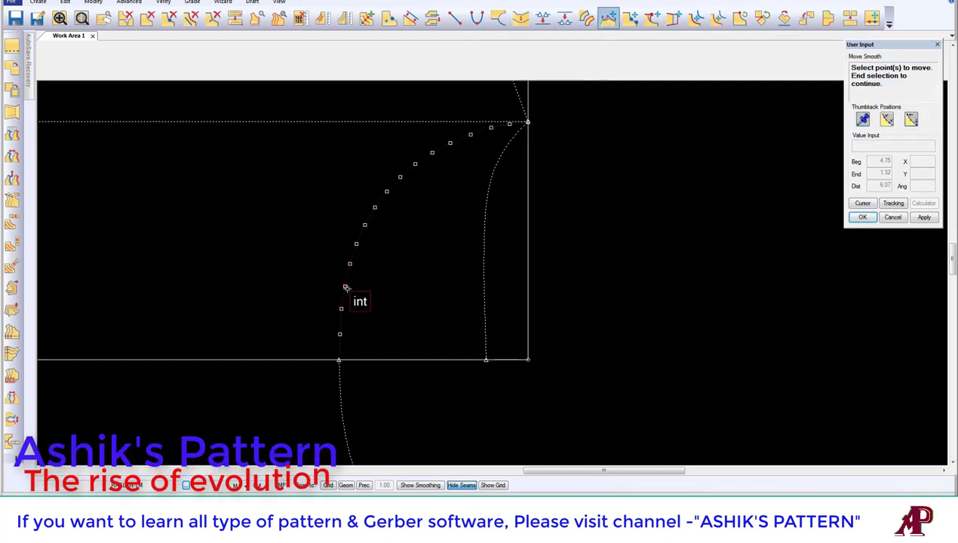
right_click(345, 286)
click(346, 290)
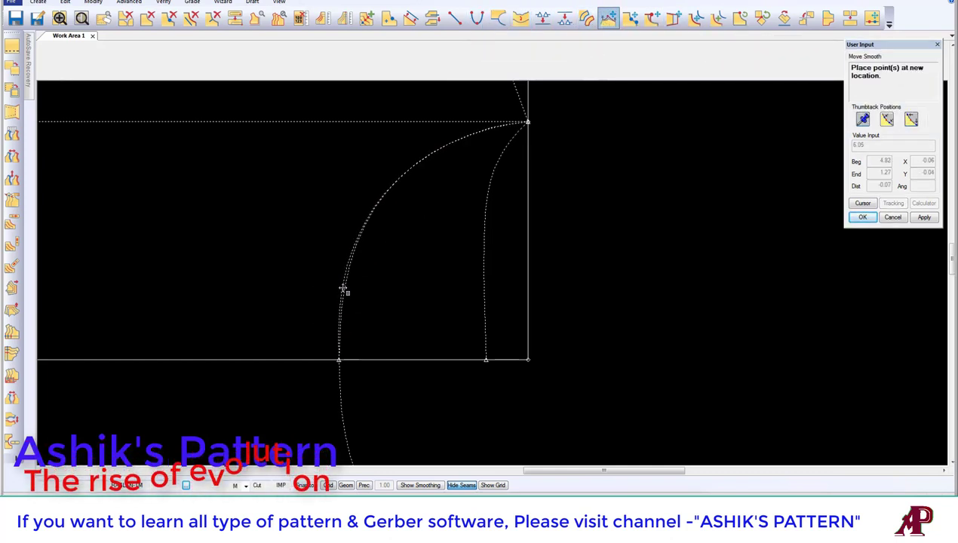
click(342, 288)
right_click(374, 254)
click(374, 255)
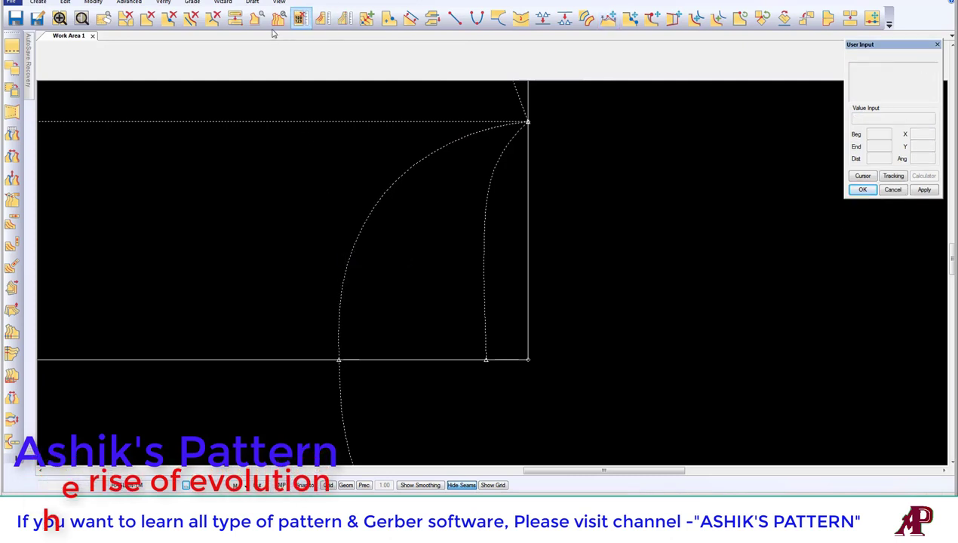
Delete the mirrored half of the front neckline below the center line
click(190, 16)
click(347, 387)
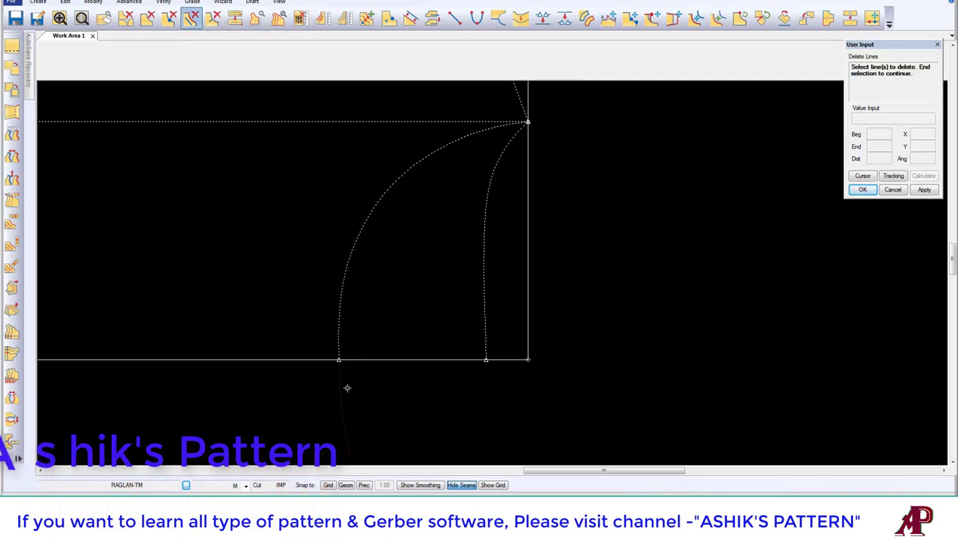
right_click(345, 322)
click(381, 332)
right_click(364, 273)
click(411, 279)
click(441, 259)
scroll(463, 277, down, 1)
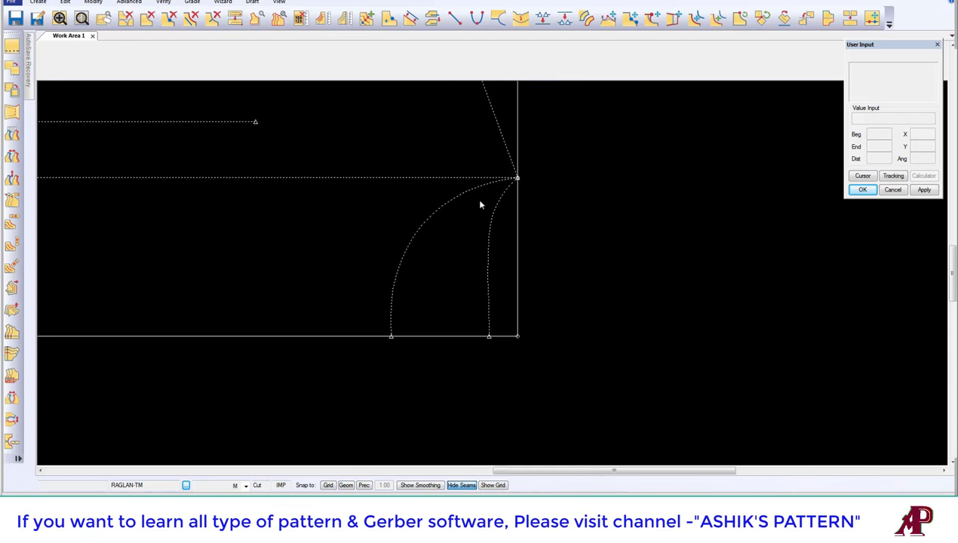
scroll(463, 264, up, 2)
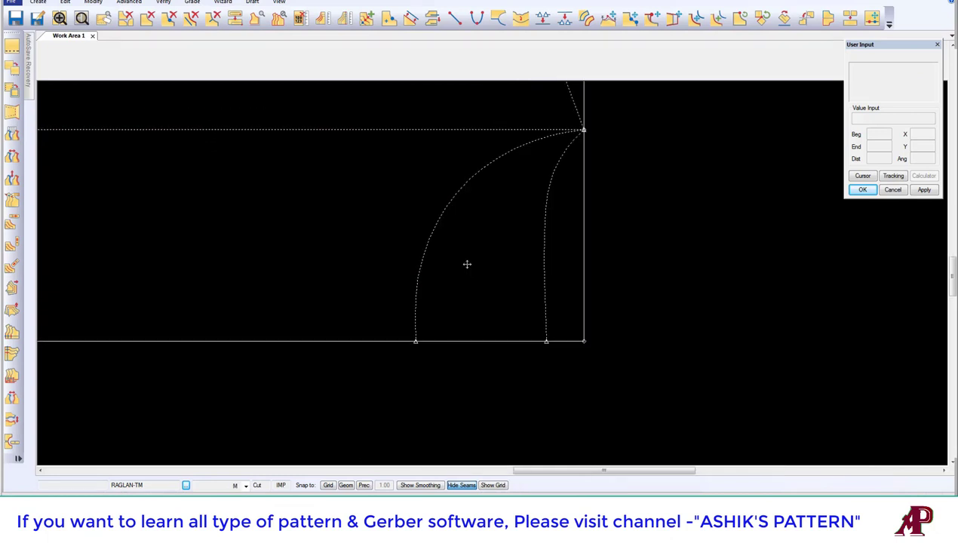
Apply the Intersection Y grade to the front neckline's end point on the center line
click(11, 353)
click(416, 339)
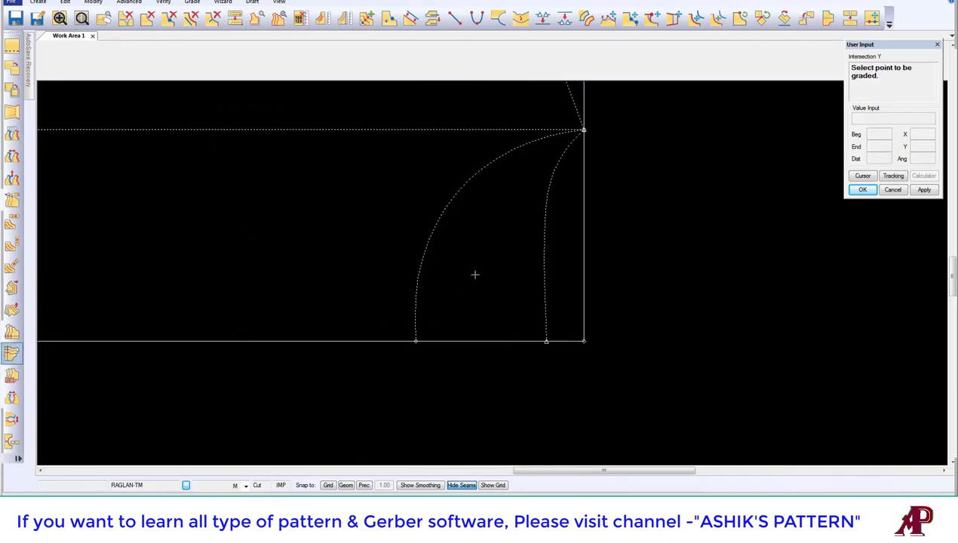
right_click(445, 271)
click(475, 276)
scroll(604, 204, down, 3)
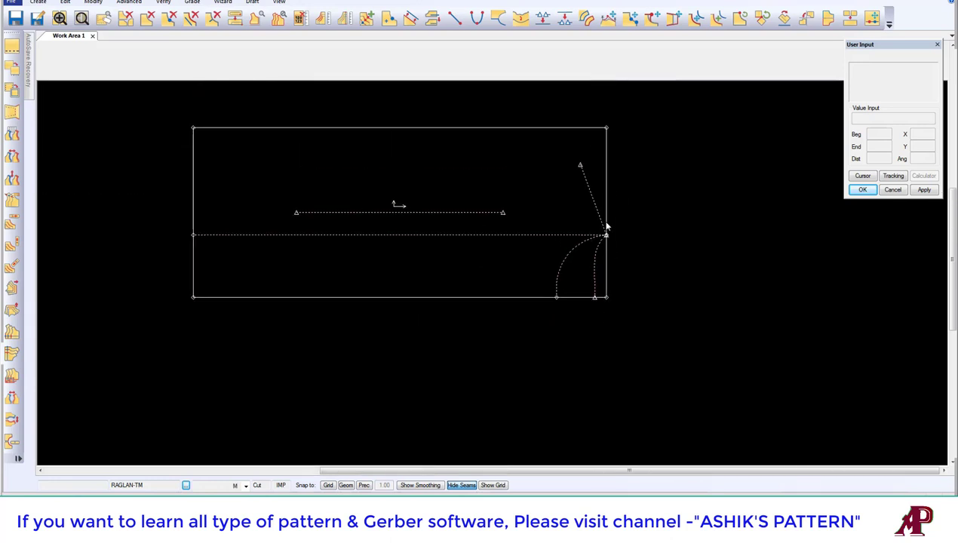
Delete the full-length horizontal helper line that runs through the high neck point
click(190, 18)
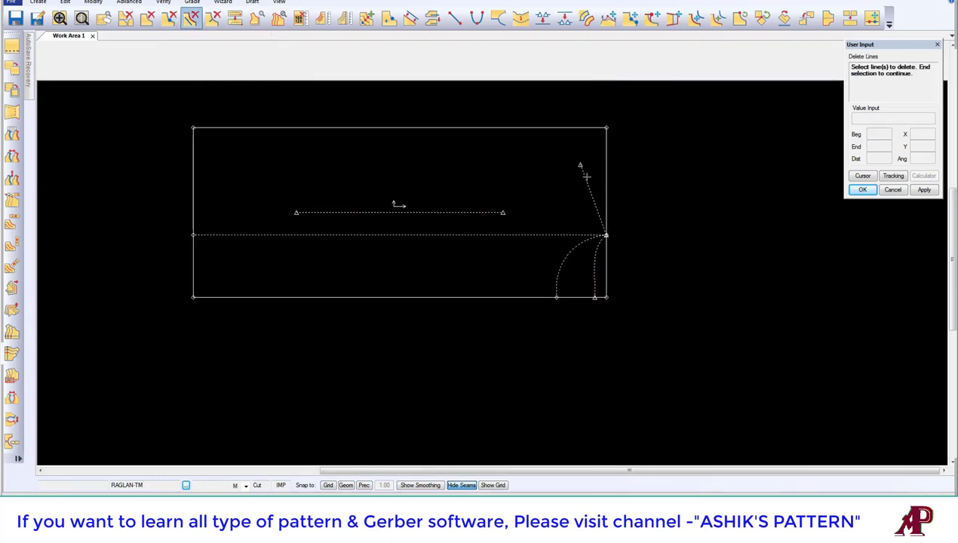
click(520, 234)
right_click(534, 196)
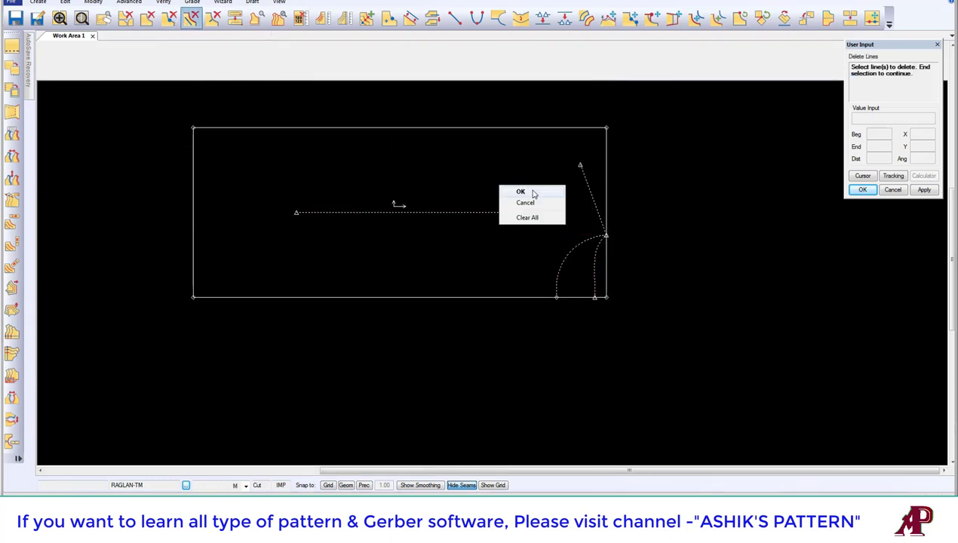
click(522, 190)
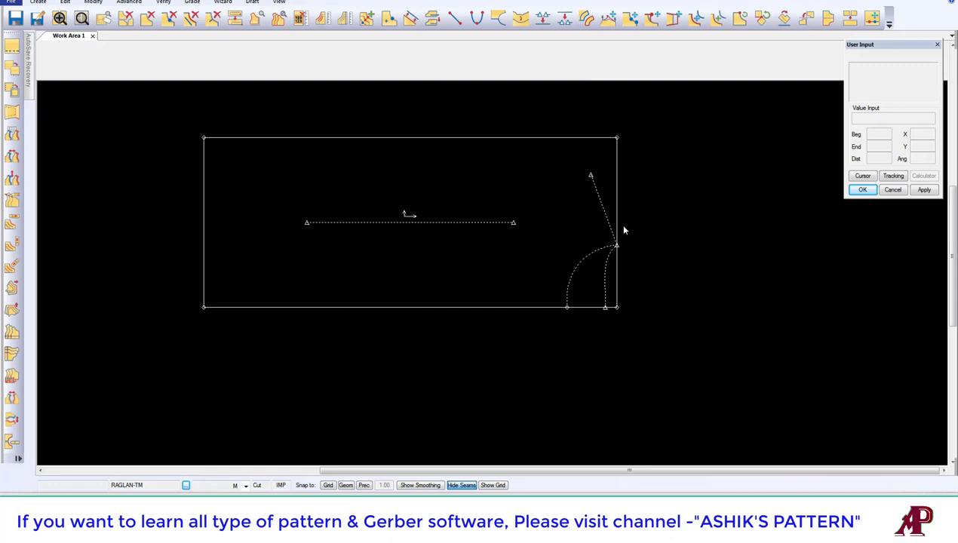
Switch to the measurement chart in Paint and mark the FRONT RAGLAN ARMHOLE STRAIGHT row through size M with a green rectangle
scroll(558, 265, up, 3)
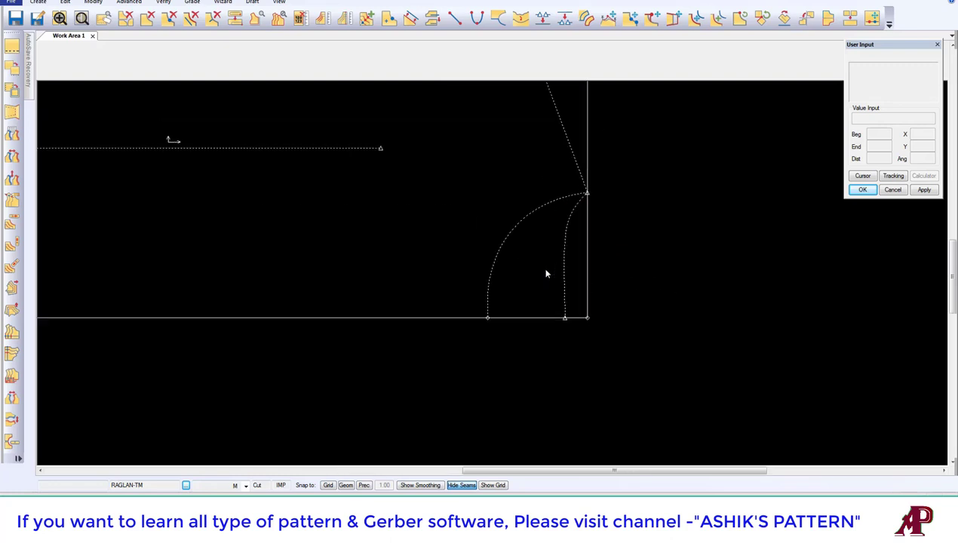
middle_drag(541, 293, 539, 405)
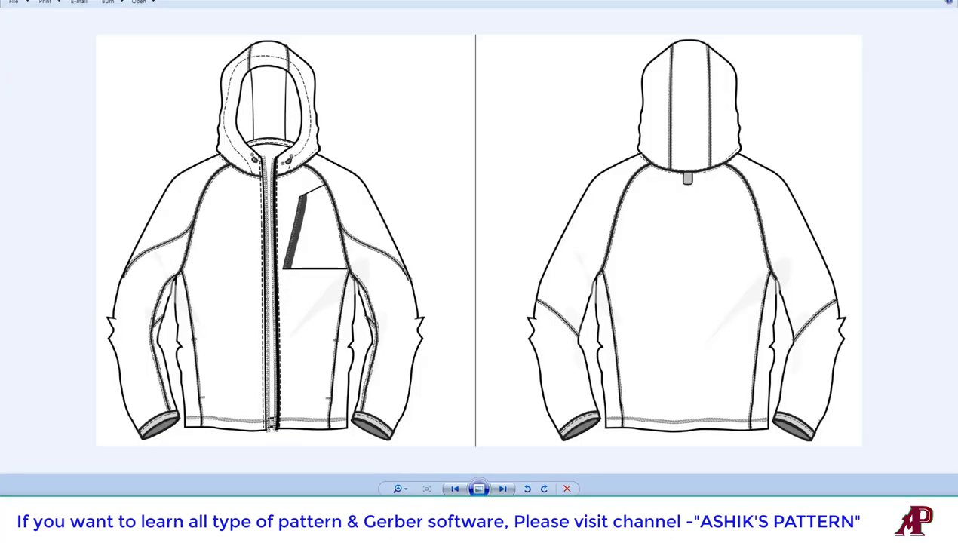
click(168, 512)
click(168, 485)
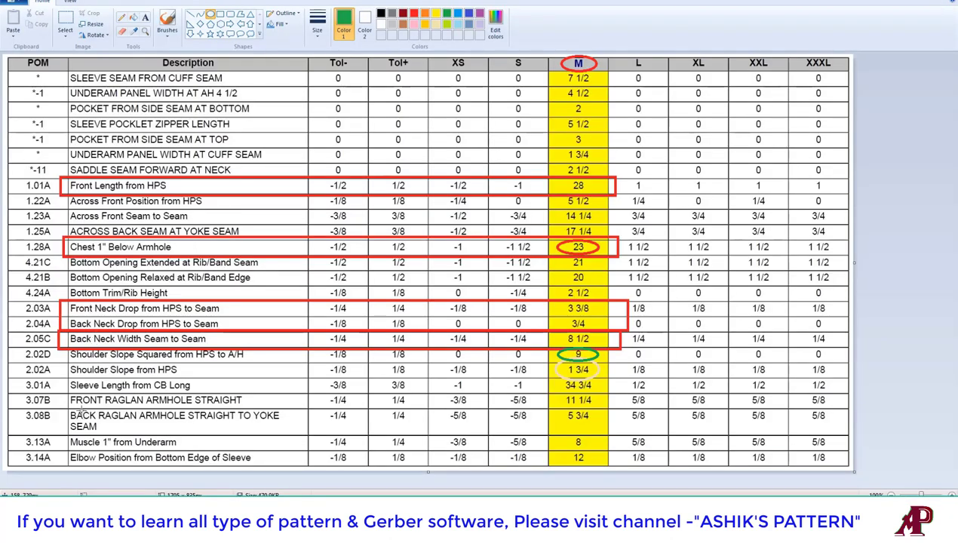
click(221, 15)
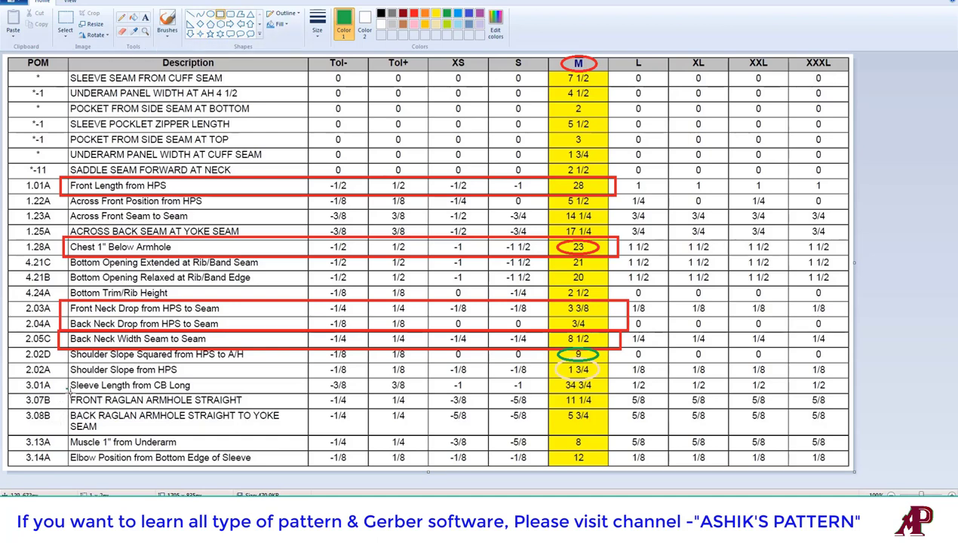
drag(66, 389, 612, 405)
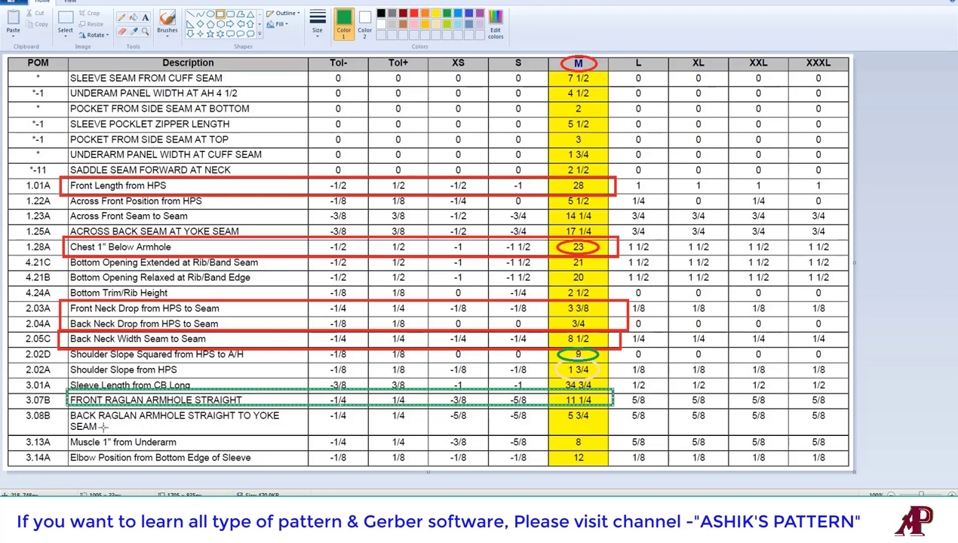
mouse_move(65, 408)
mouse_down()
mouse_move(154, 435)
mouse_move(52, 398)
mouse_move(61, 408)
mouse_up()
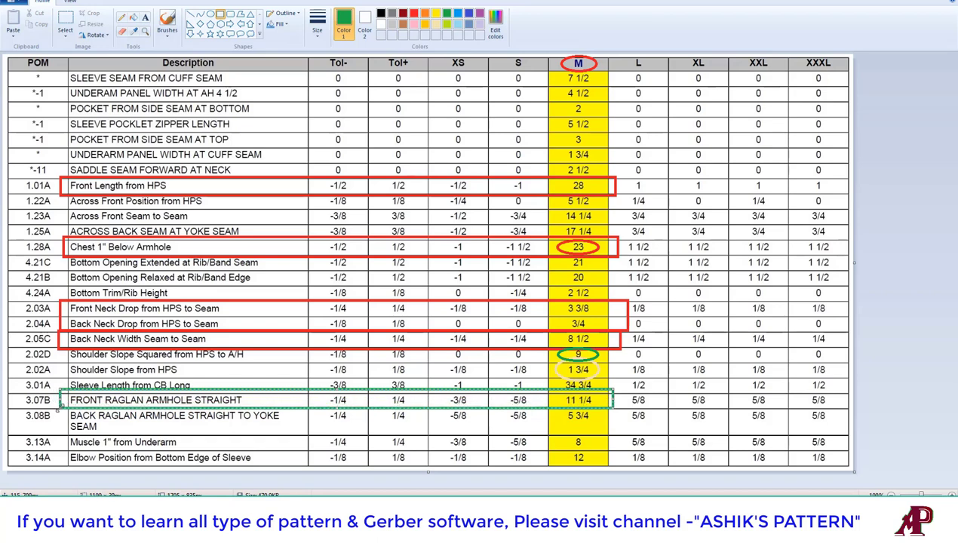
click(296, 421)
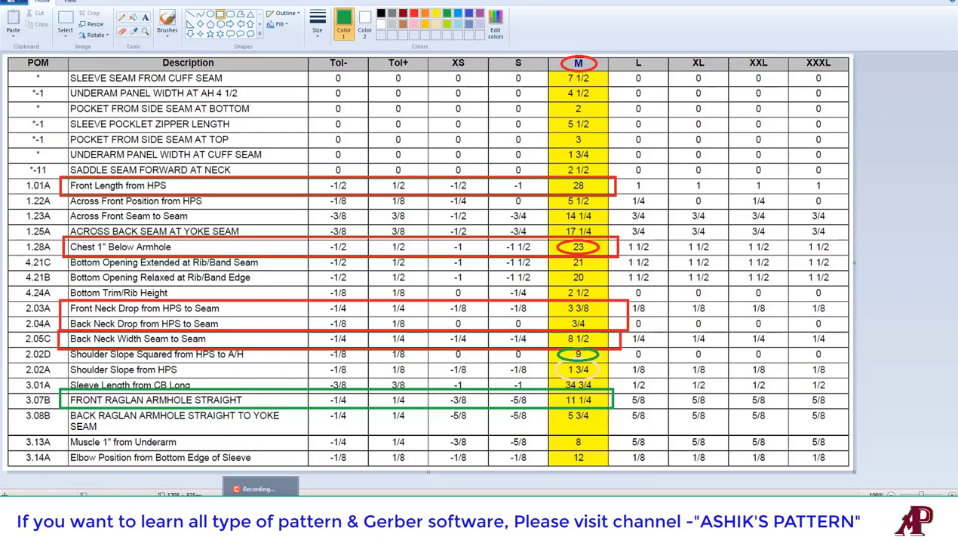
Switch from the measurement chart back to the raglan draft in the Gerber pattern software
click(198, 512)
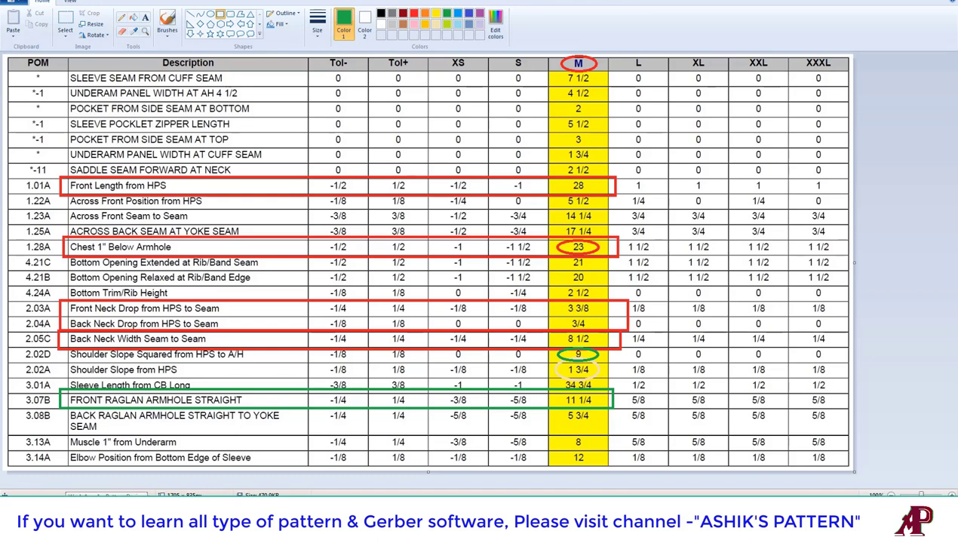
key(alt+Tab)
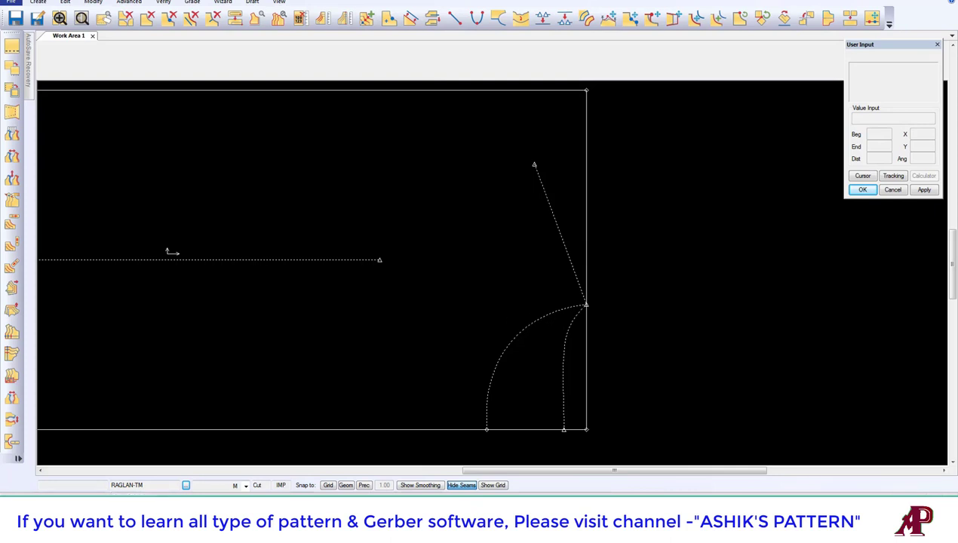
key(alt+Tab)
Try straight raglan armhole lines from three different points on the front neckline to one spot on the side edge
click(455, 16)
click(539, 320)
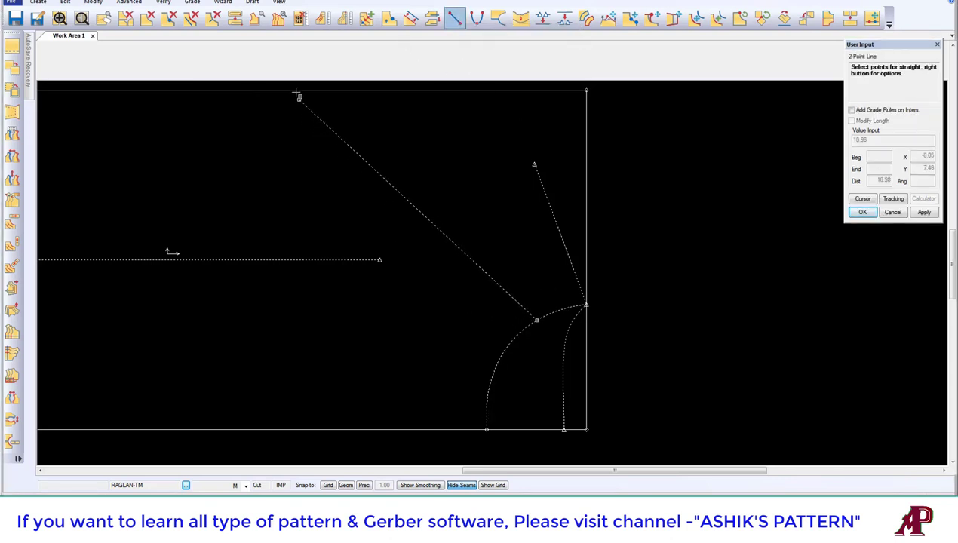
click(276, 90)
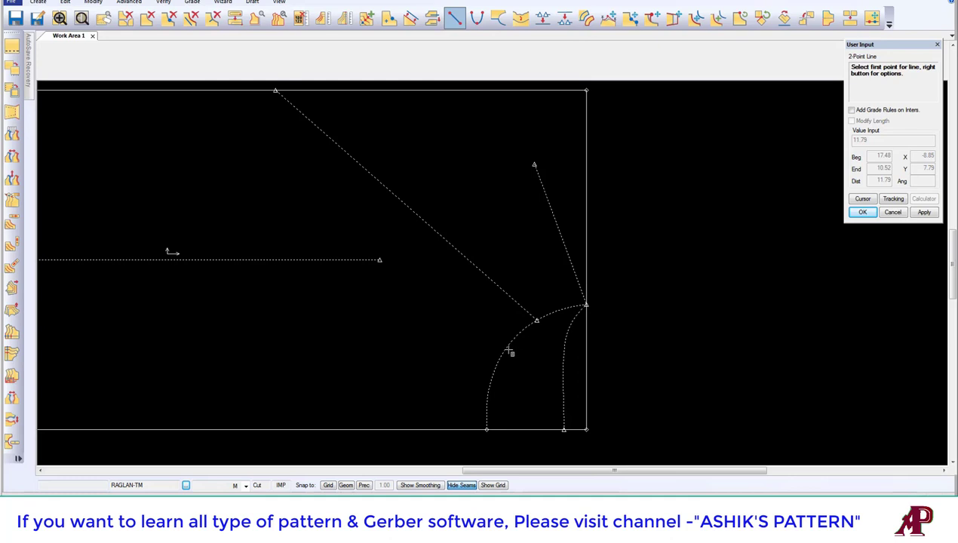
click(505, 349)
click(275, 92)
click(558, 310)
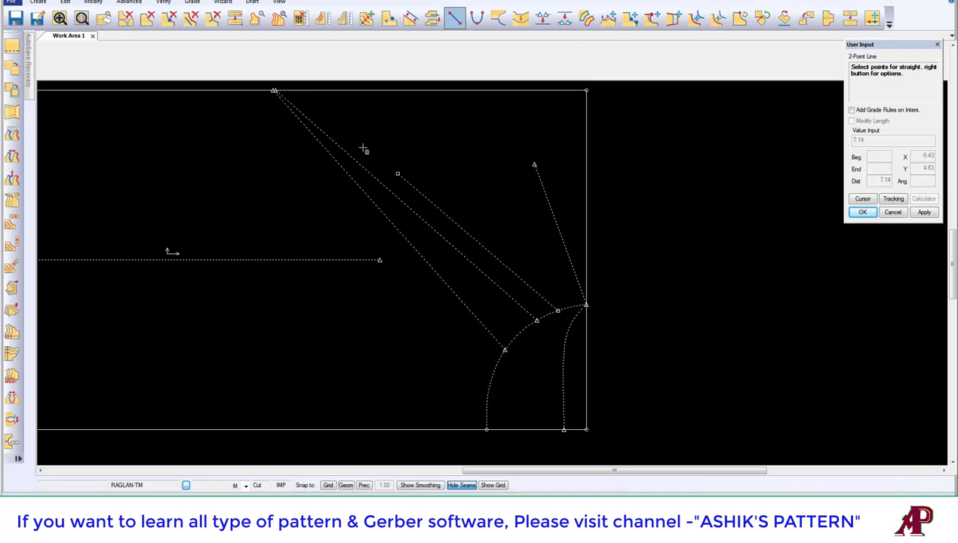
click(275, 92)
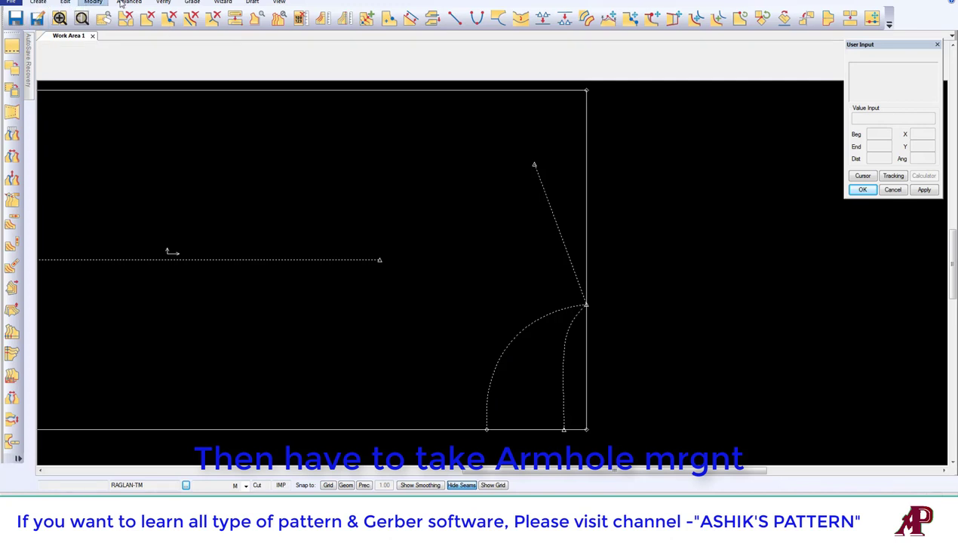
Add 2 mark points spaced proportionally along the front neckline curve between its two ends
click(38, 2)
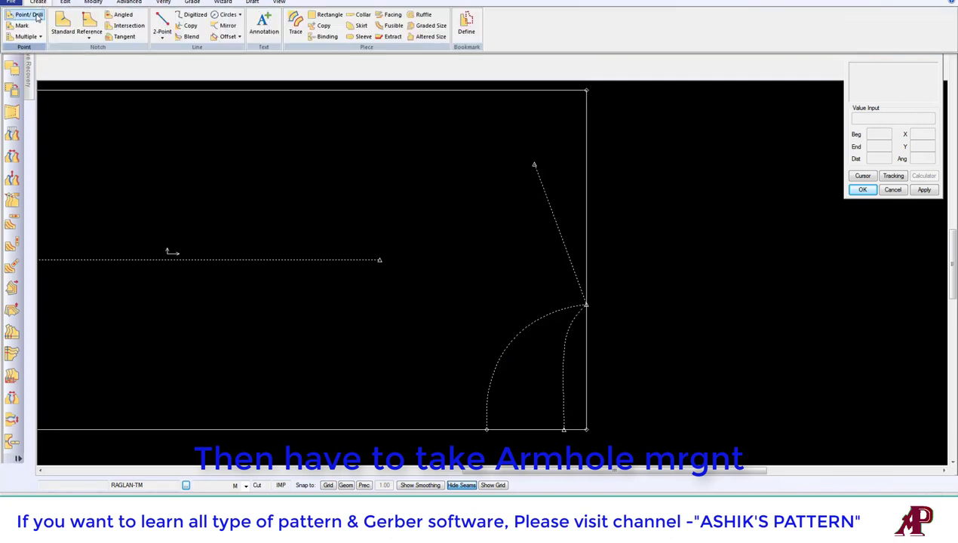
click(34, 15)
right_click(294, 225)
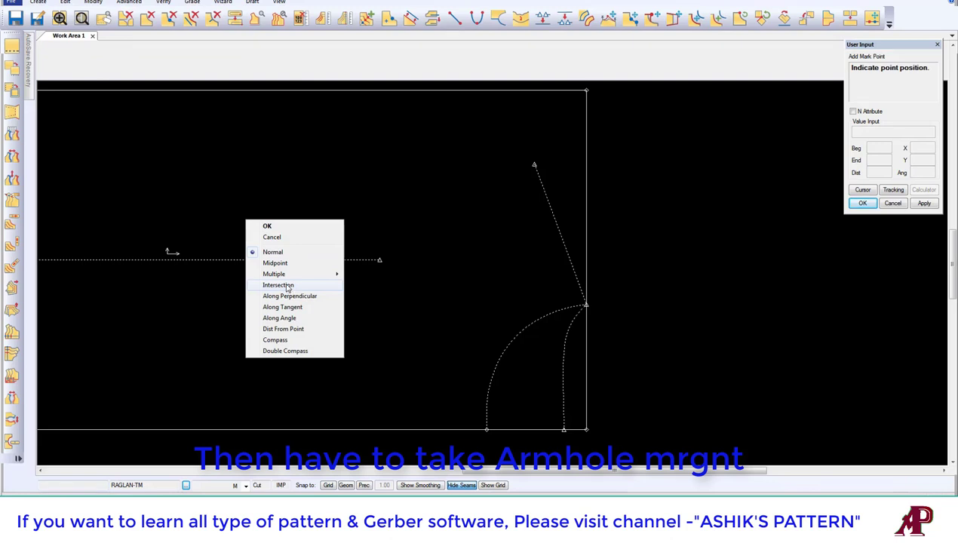
mouse_move(286, 274)
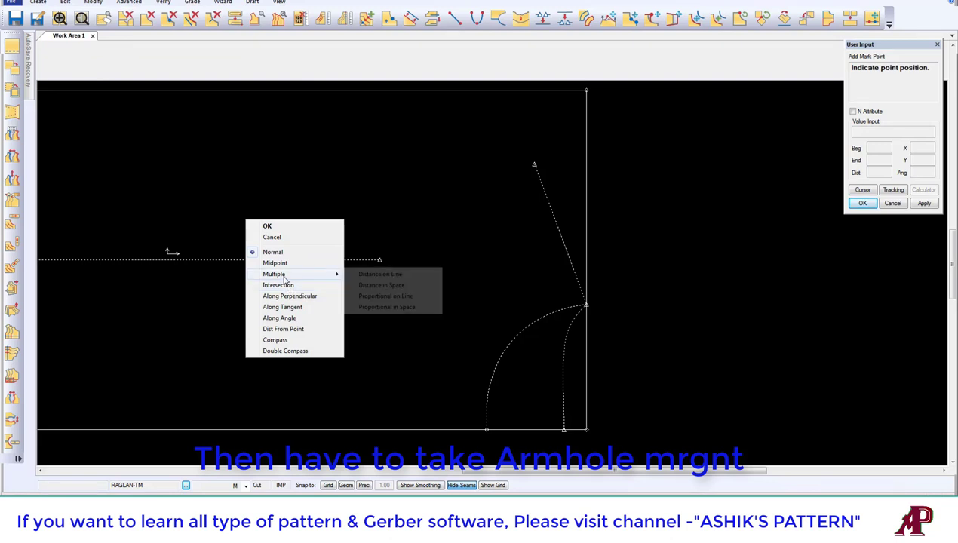
click(391, 296)
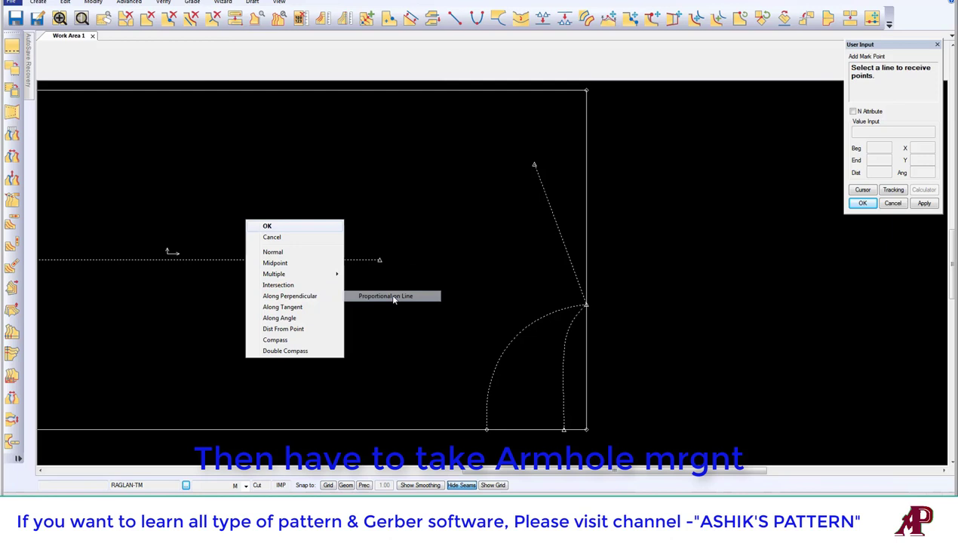
click(522, 329)
right_click(647, 242)
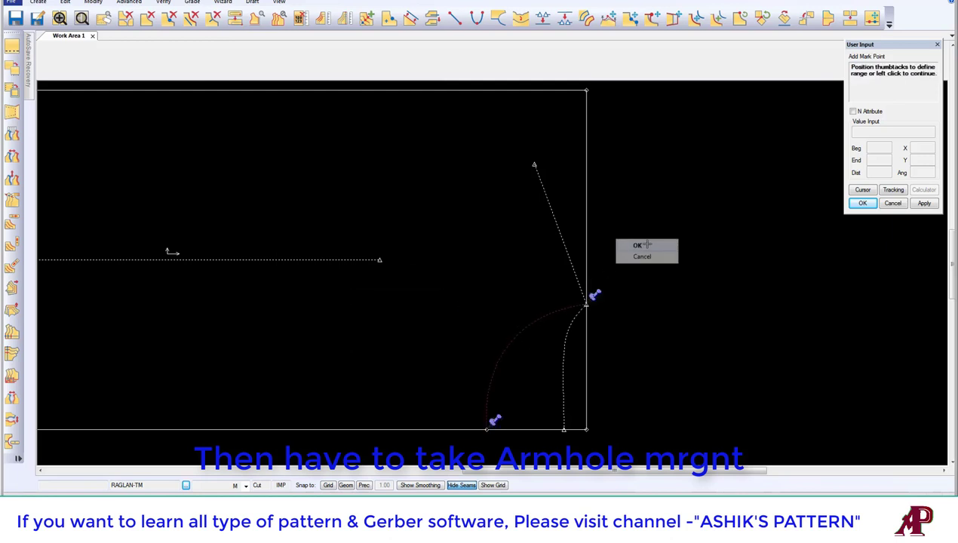
click(647, 247)
click(642, 257)
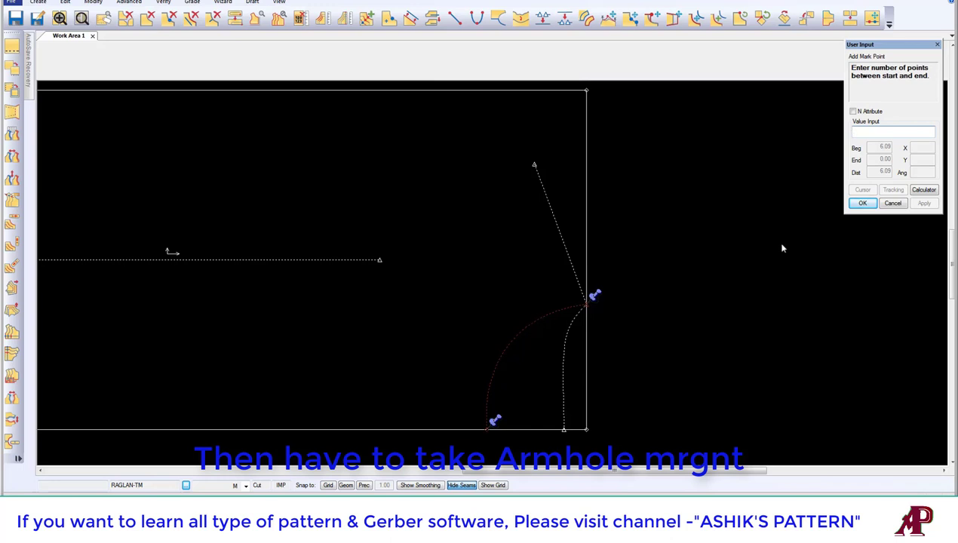
text(2)
key(Return)
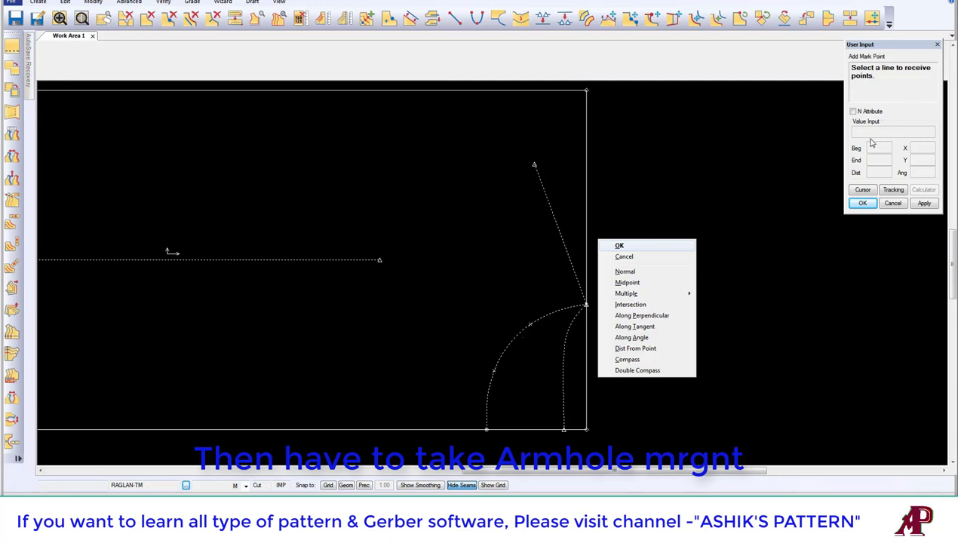
click(619, 246)
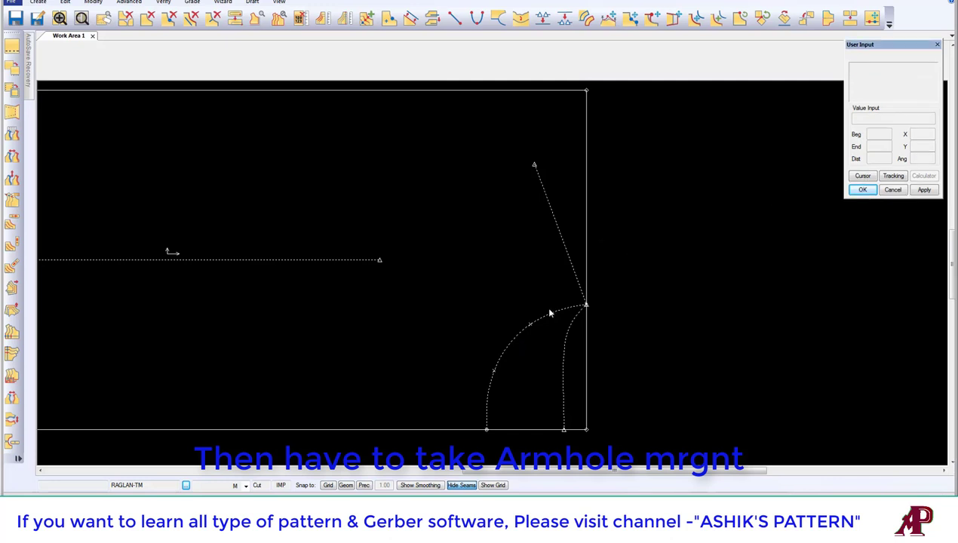
Draw a straight raglan armhole line about 11.33 inches long from the front neckline mark nearer the shoulder to the side edge
middle_drag(511, 236, 544, 247)
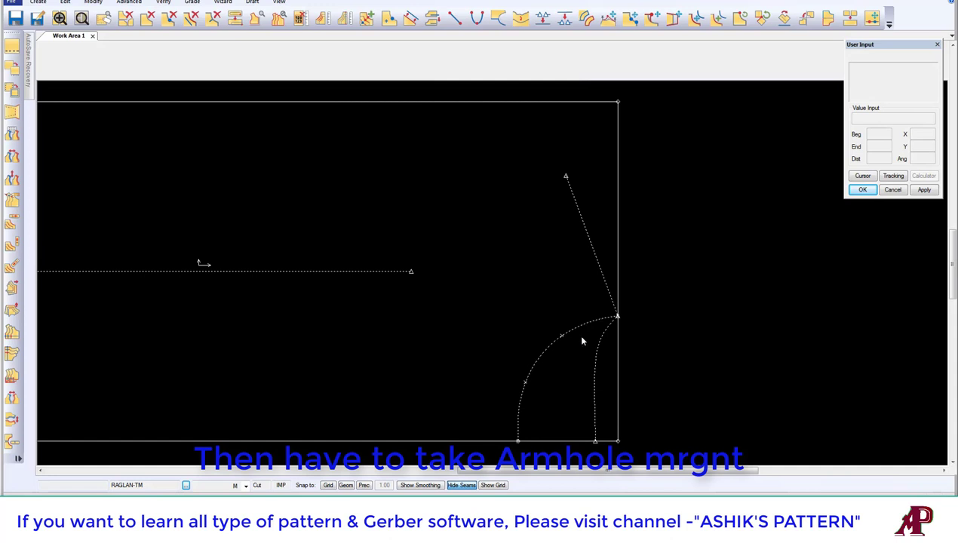
click(455, 18)
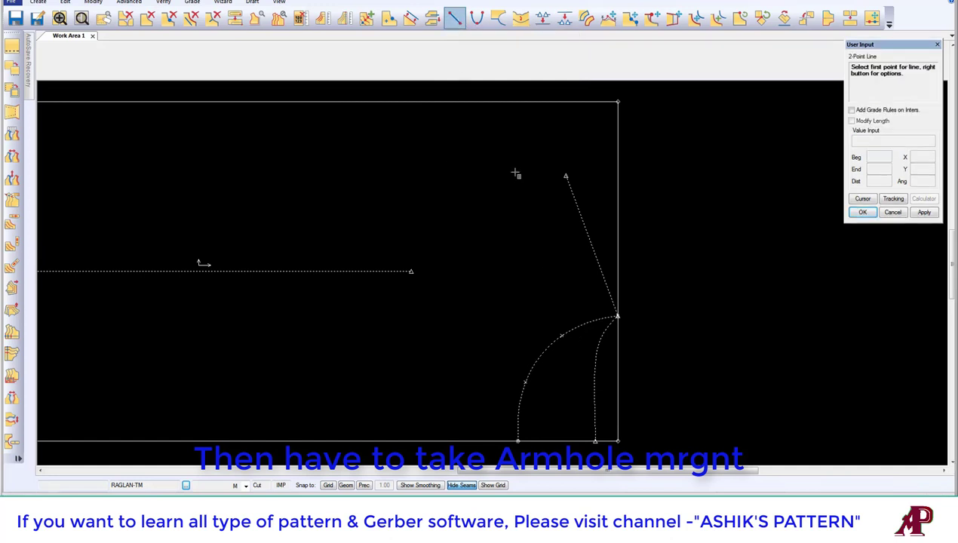
click(562, 336)
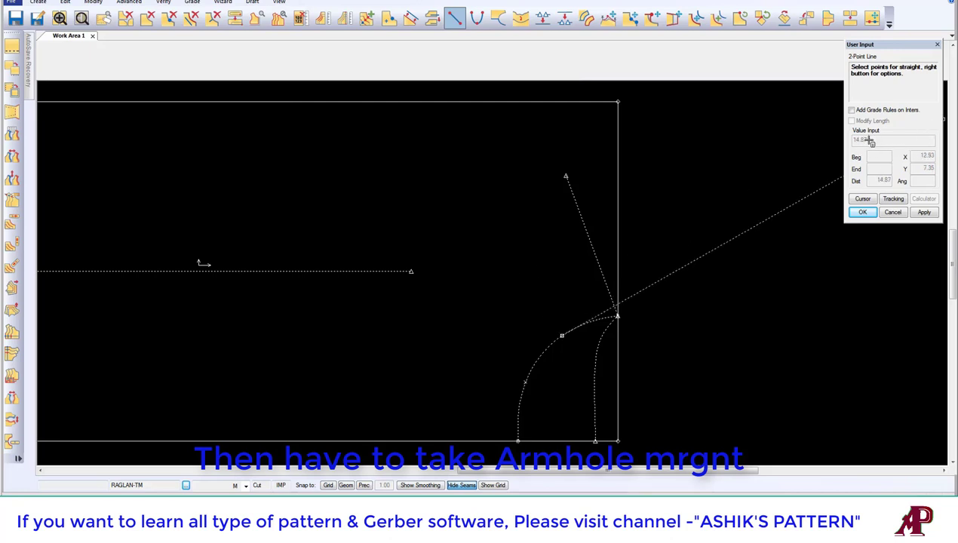
click(324, 104)
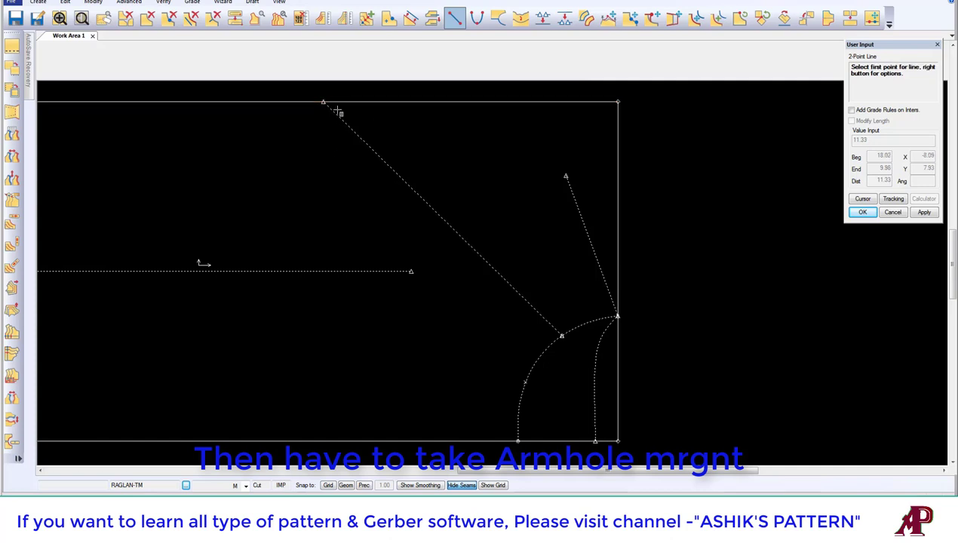
Measure the graded length of the straight raglan armhole line
click(322, 17)
right_click(400, 161)
click(415, 167)
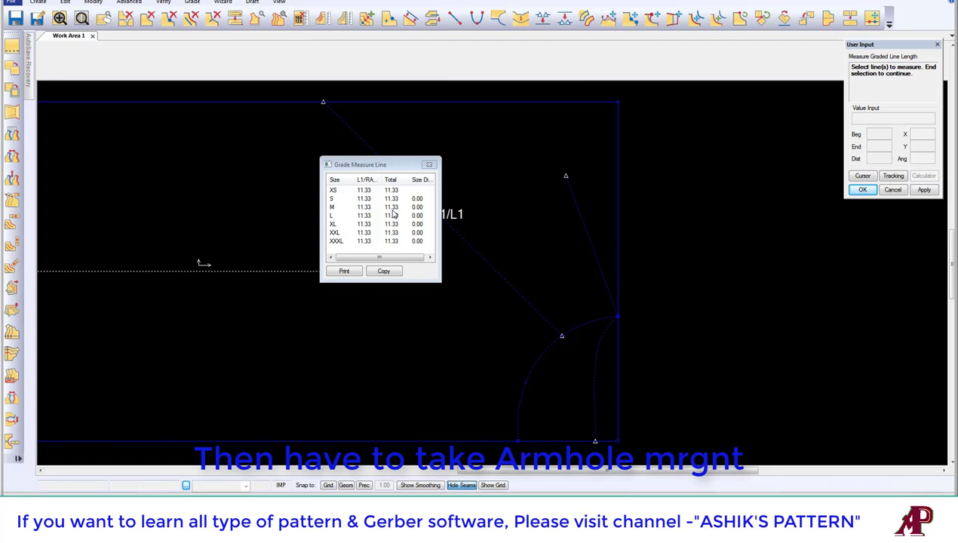
right_click(462, 159)
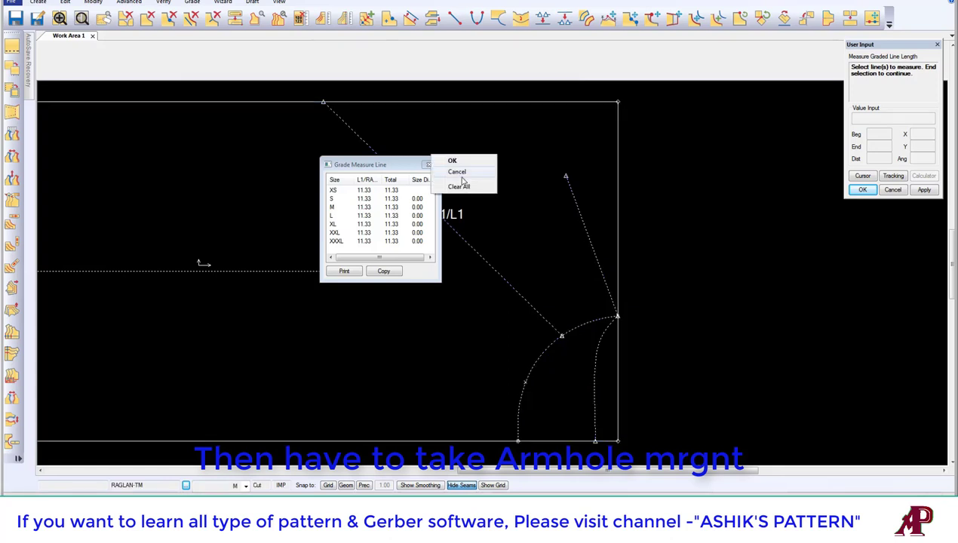
click(461, 175)
Delete the proportional mark points from the front neckline
click(387, 203)
click(566, 240)
click(658, 316)
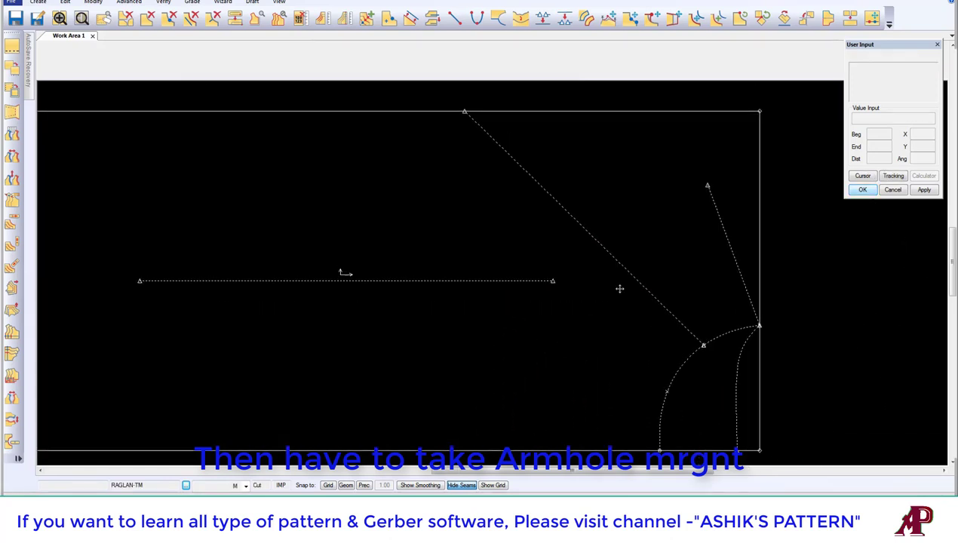
click(620, 289)
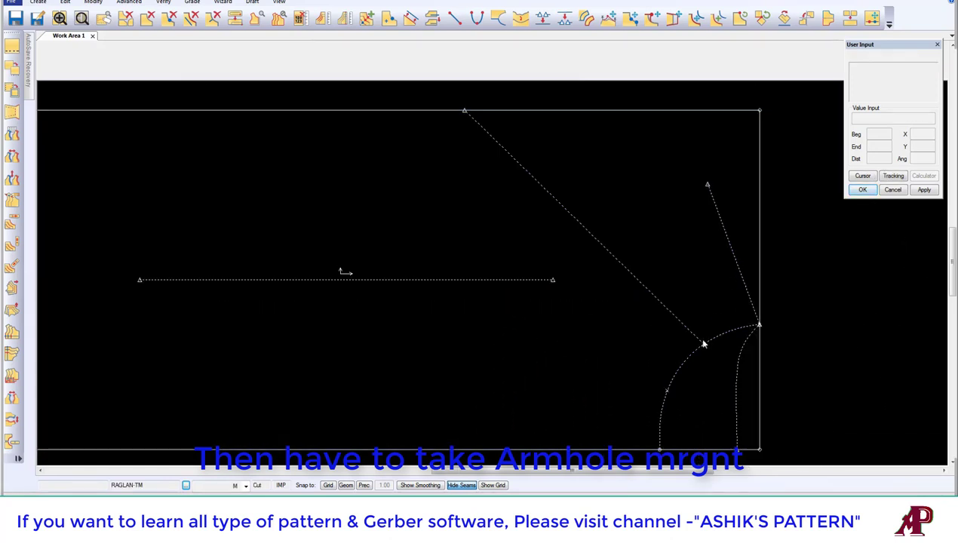
click(168, 17)
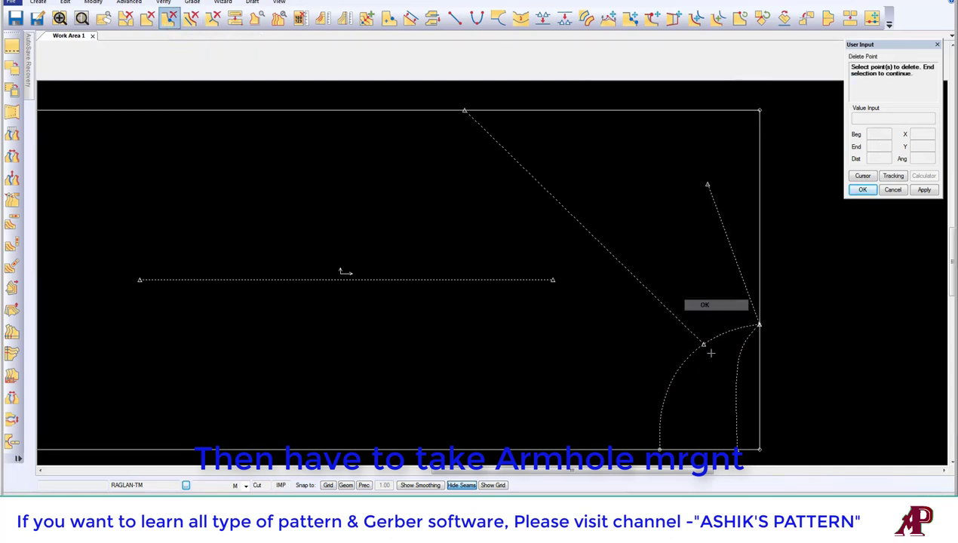
right_click(689, 279)
click(691, 282)
middle_drag(697, 291, 672, 293)
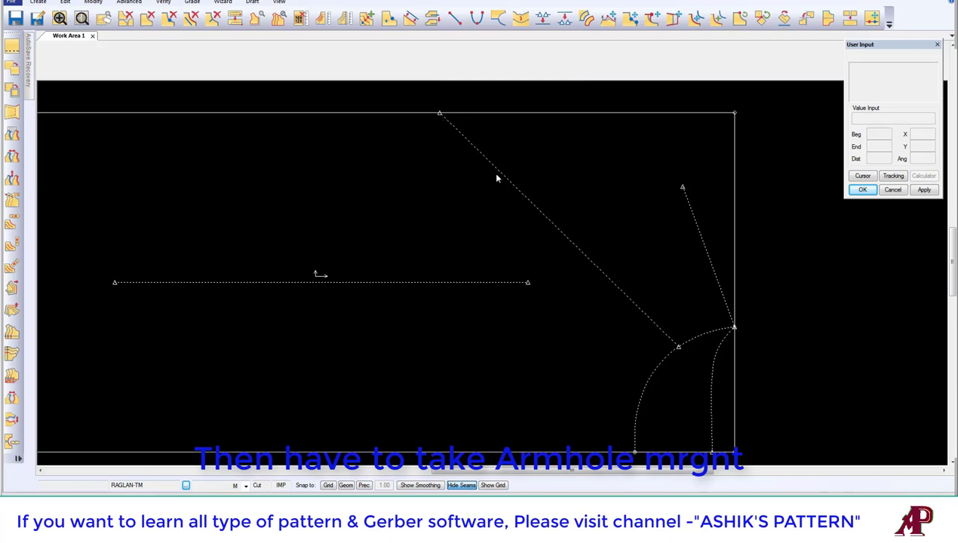
scroll(524, 165, down, 2)
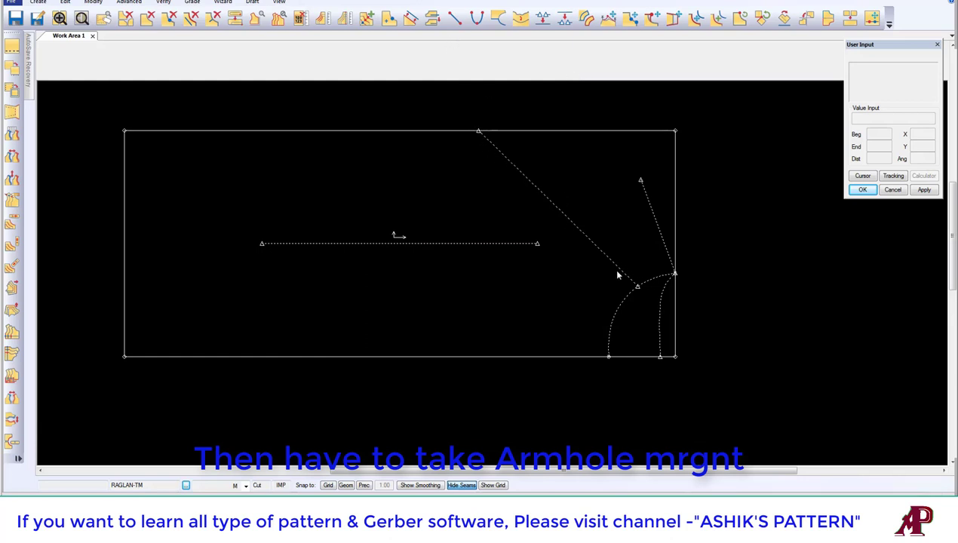
scroll(659, 332, up, 2)
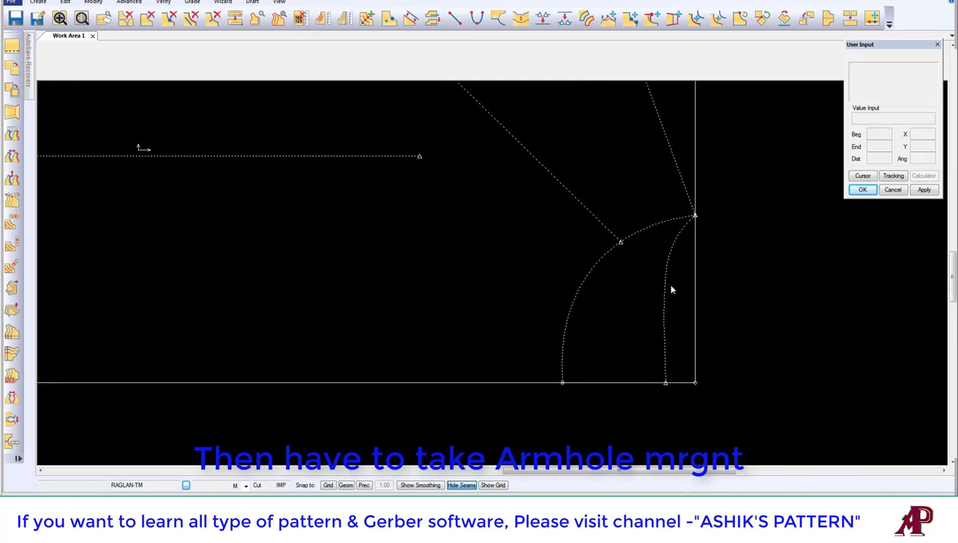
Add 2 mark points spaced proportionally along the back neckline curve between its two ends
click(38, 3)
click(24, 17)
right_click(380, 227)
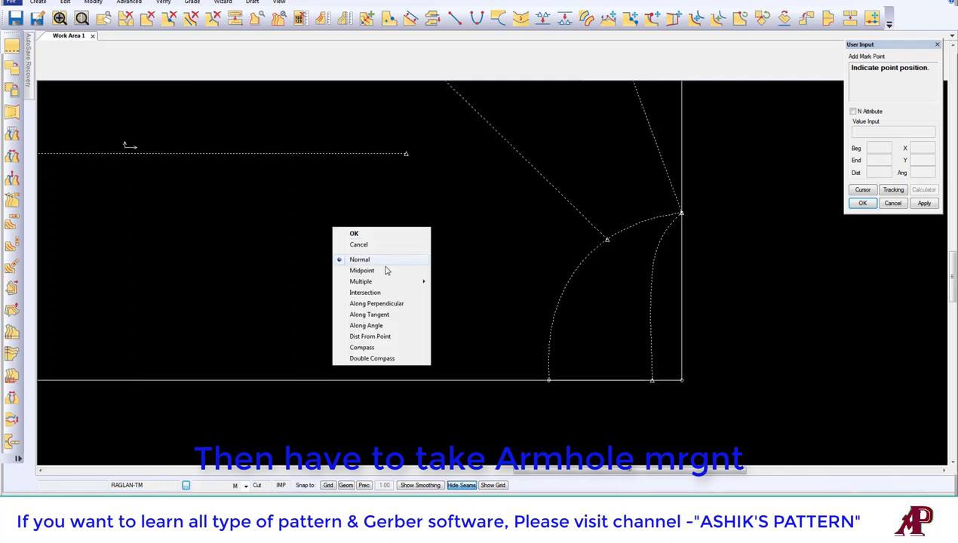
mouse_move(375, 281)
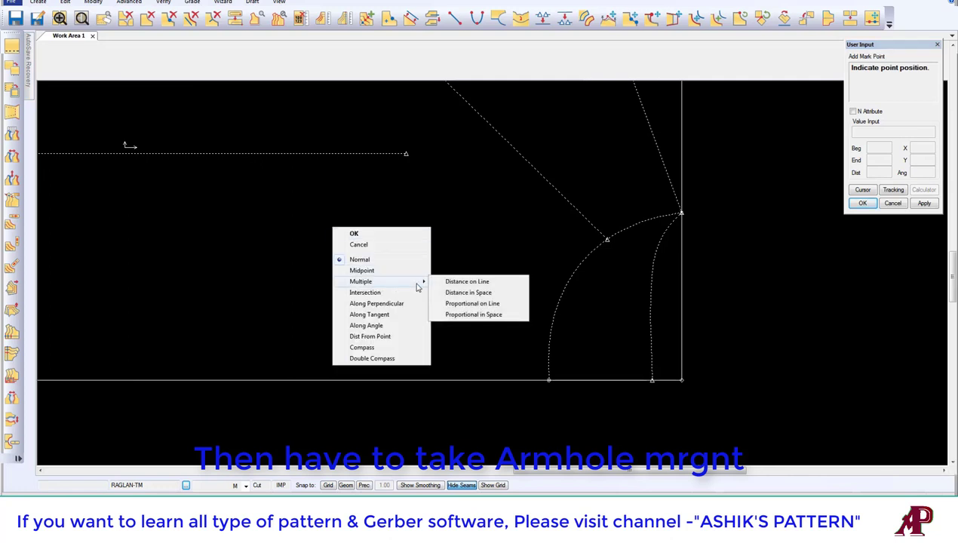
click(464, 303)
click(654, 266)
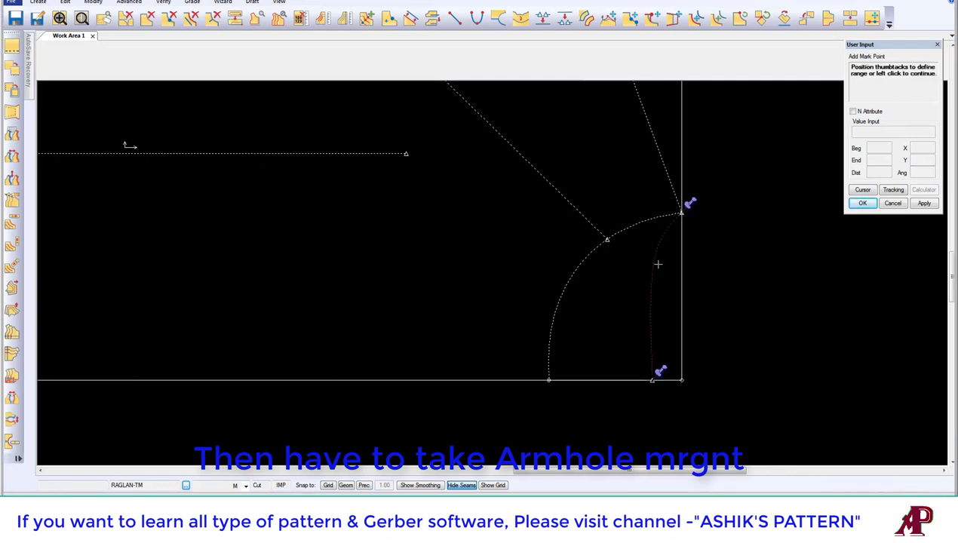
right_click(602, 254)
click(604, 270)
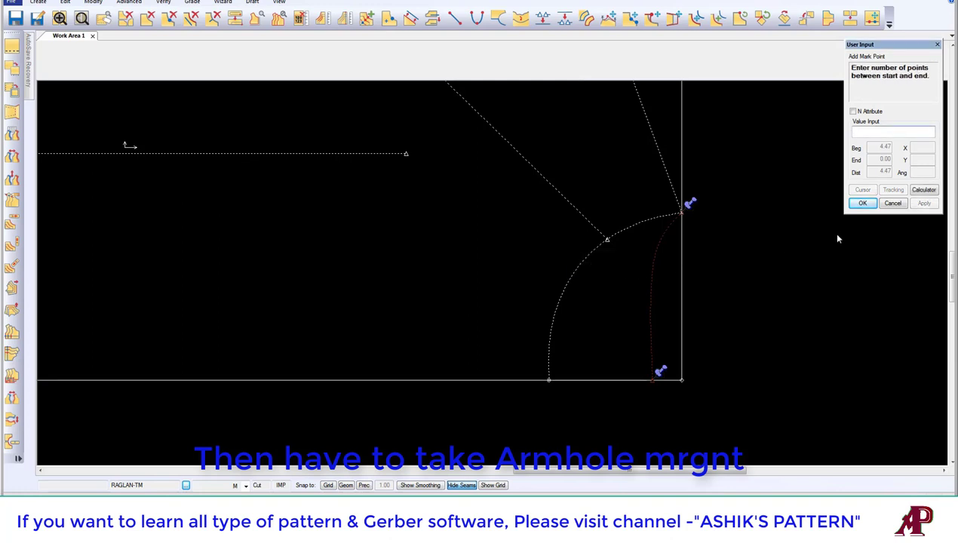
click(860, 132)
key(Return)
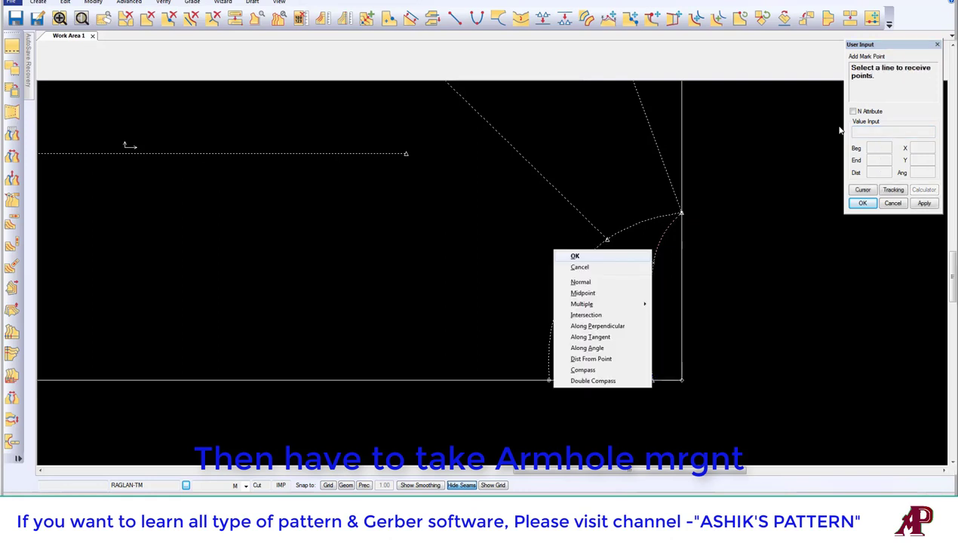
click(590, 268)
scroll(645, 310, down, 2)
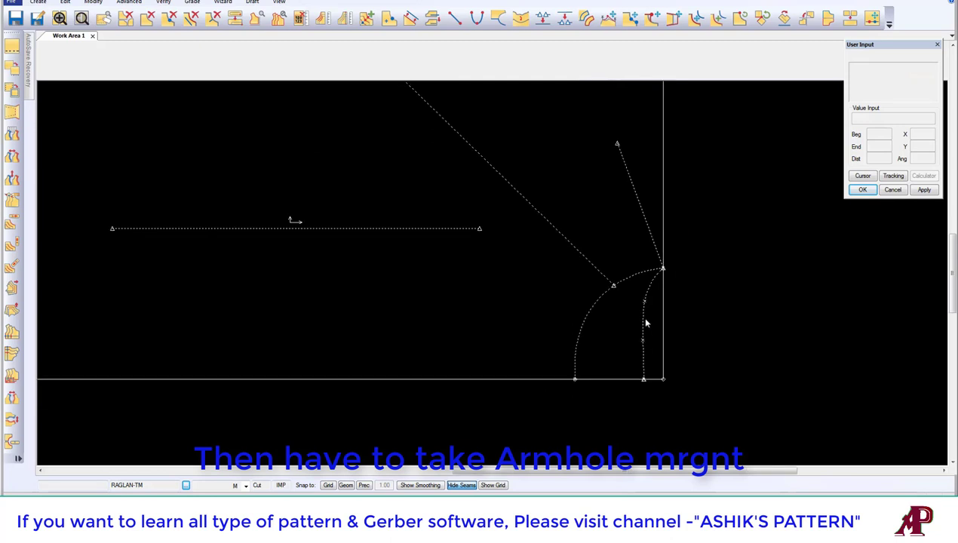
middle_drag(646, 320, 668, 364)
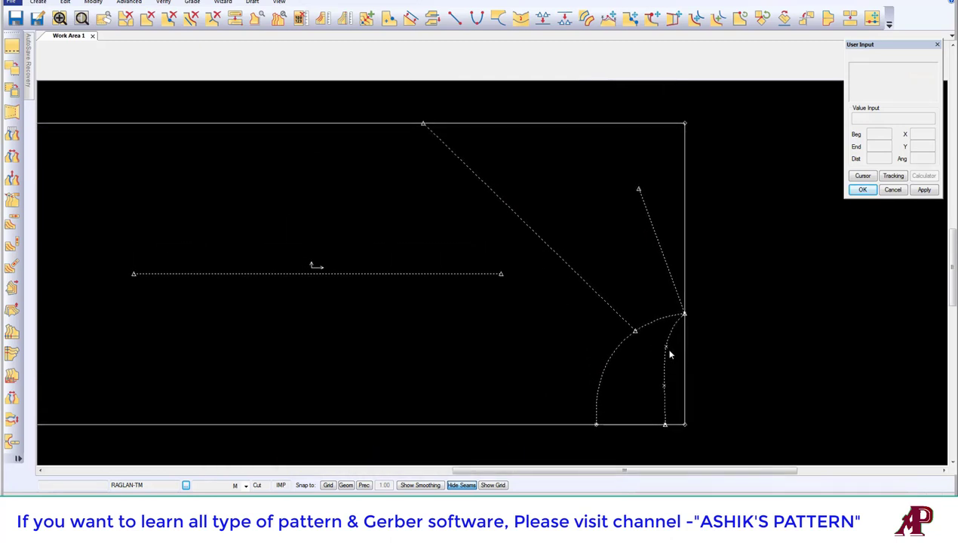
middle_drag(610, 298, 621, 291)
middle_drag(553, 197, 662, 182)
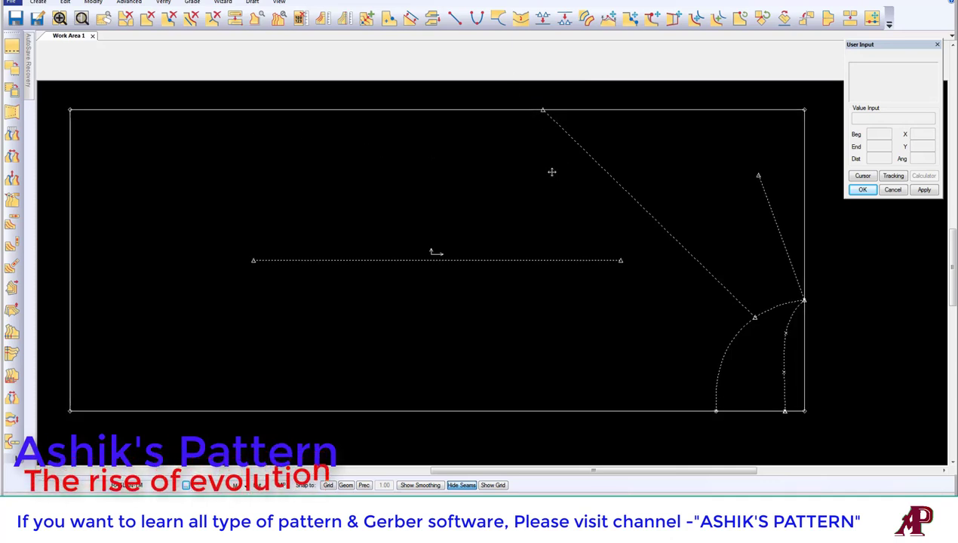
middle_drag(551, 172, 528, 210)
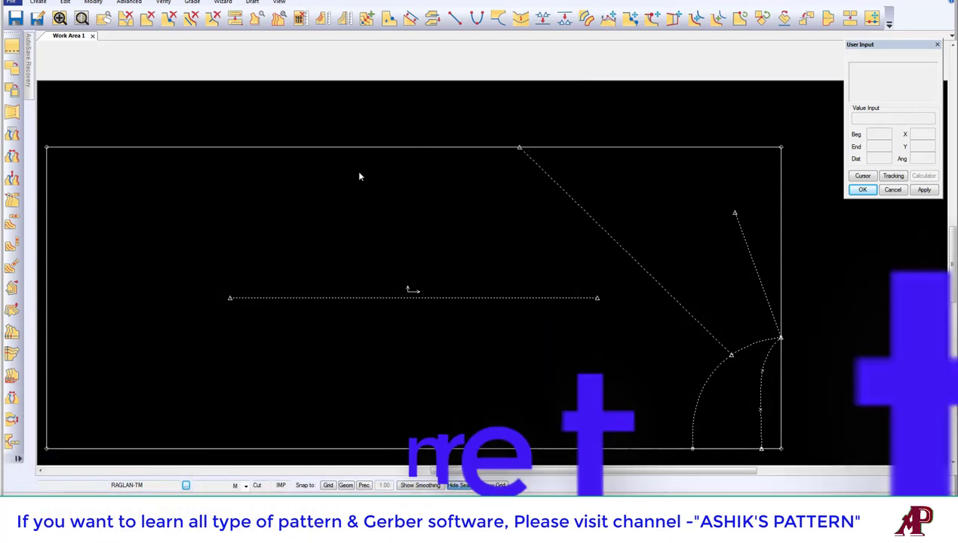
drag(398, 173, 440, 158)
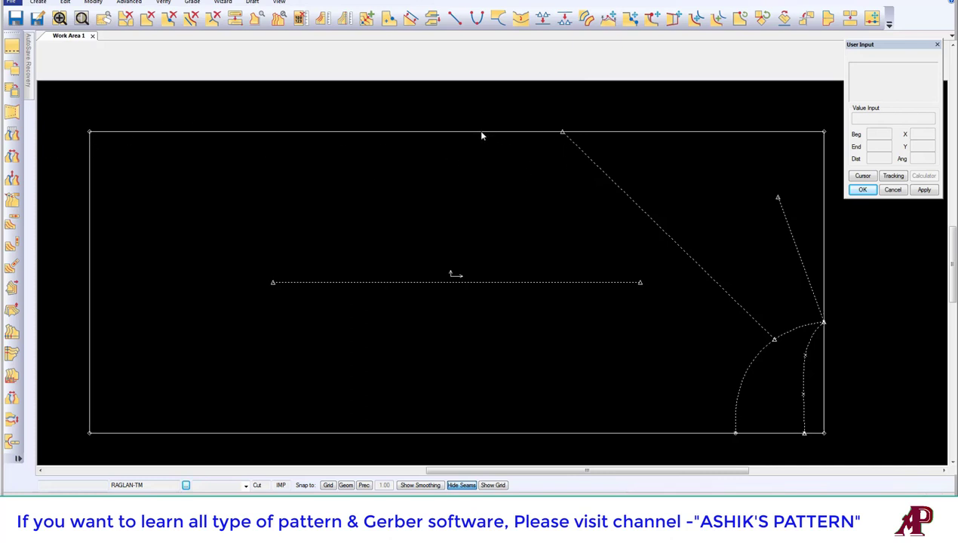
Try to mirror the straight raglan armhole line across the side edge, and undo it
click(499, 17)
click(561, 183)
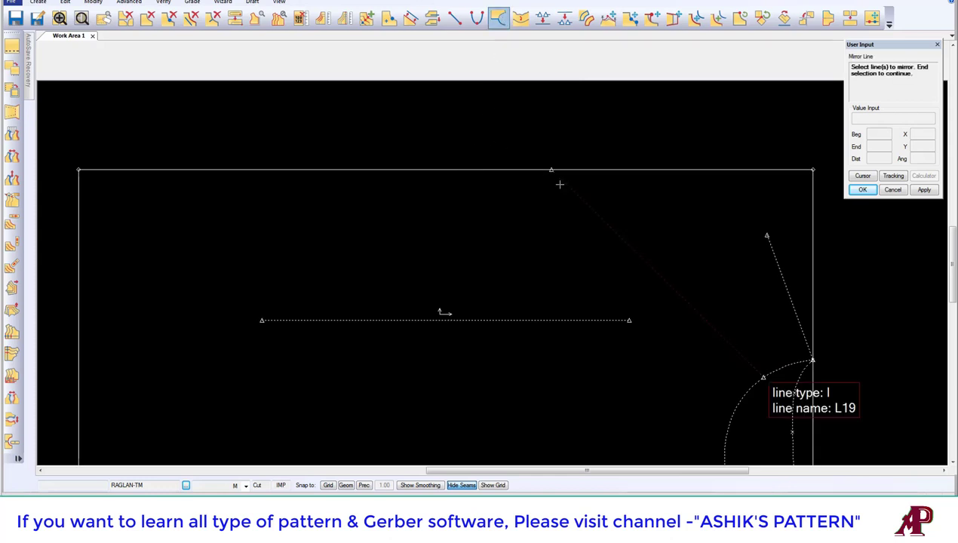
right_click(551, 182)
click(520, 188)
click(509, 170)
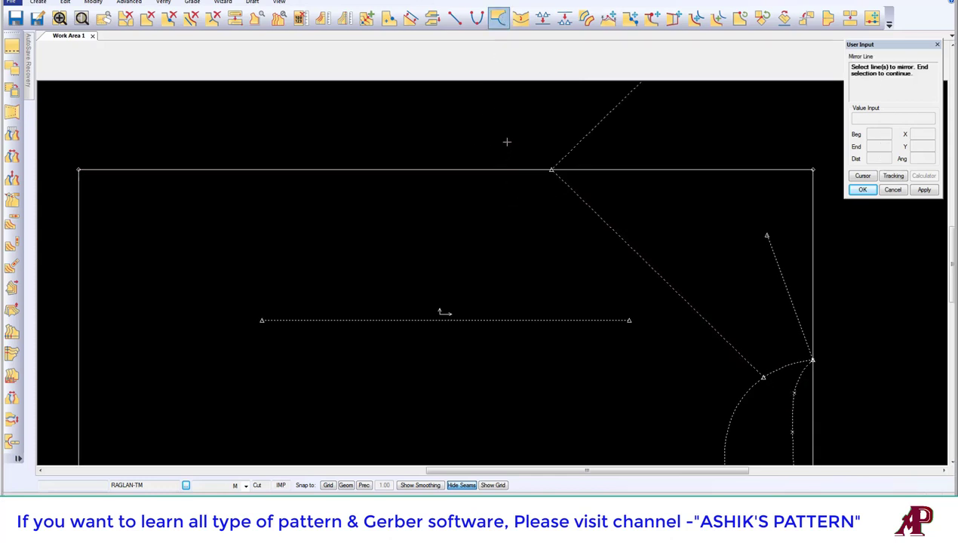
click(38, 1)
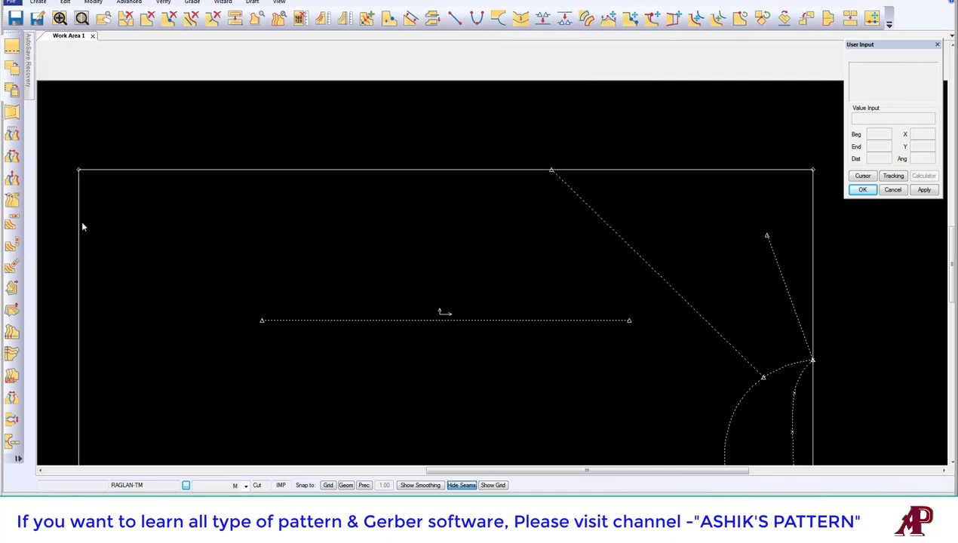
Switch to the measurement chart in Paint and the Raglan picture in Windows Photo Viewer to check the garment specifications
click(141, 204)
click(145, 157)
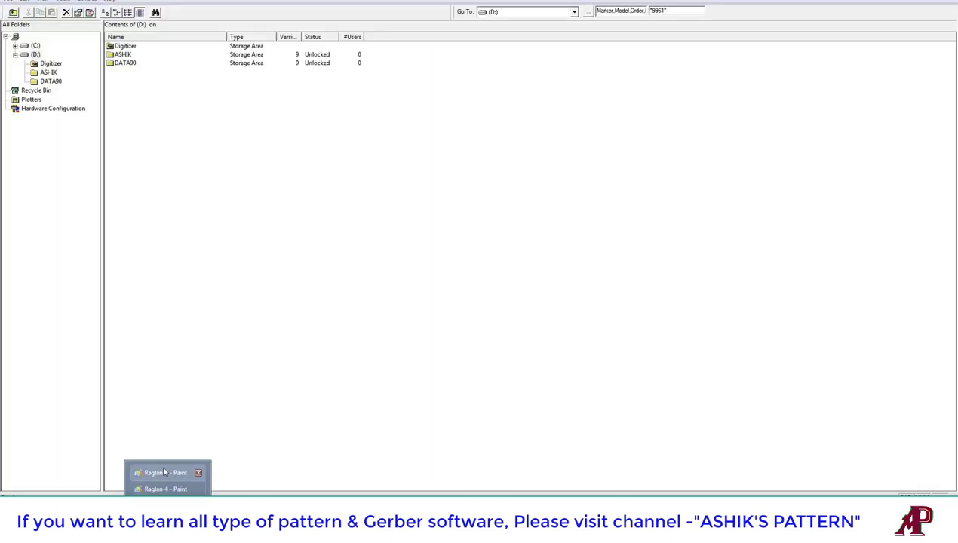
click(165, 472)
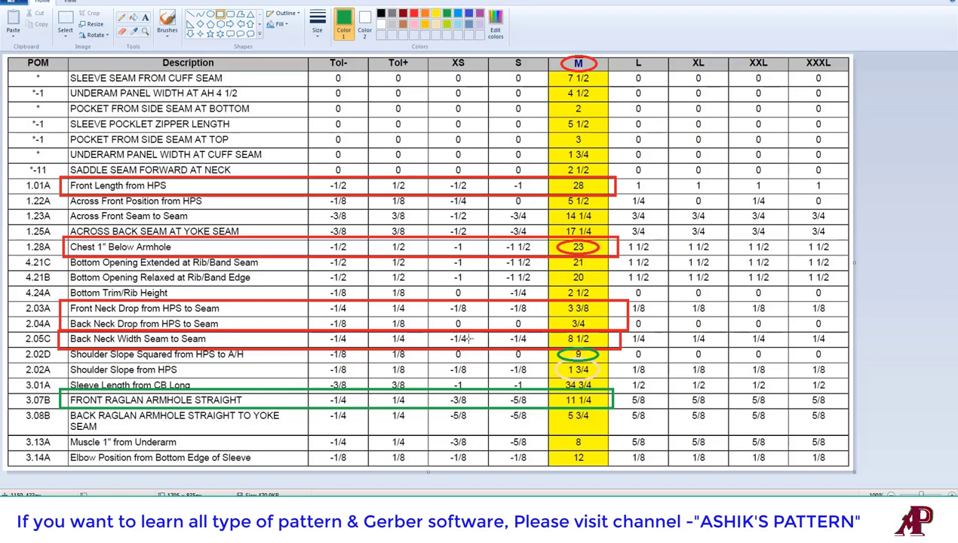
mouse_move(198, 520)
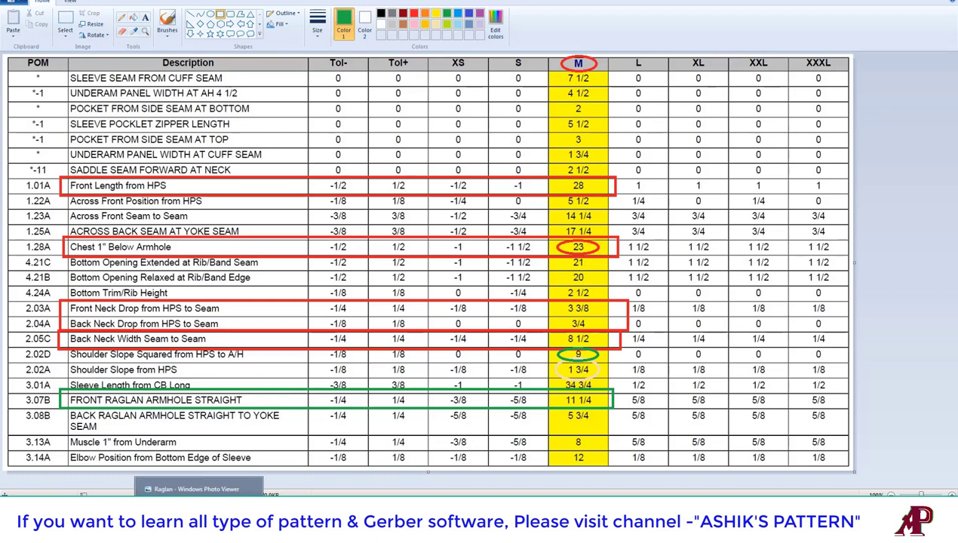
click(197, 489)
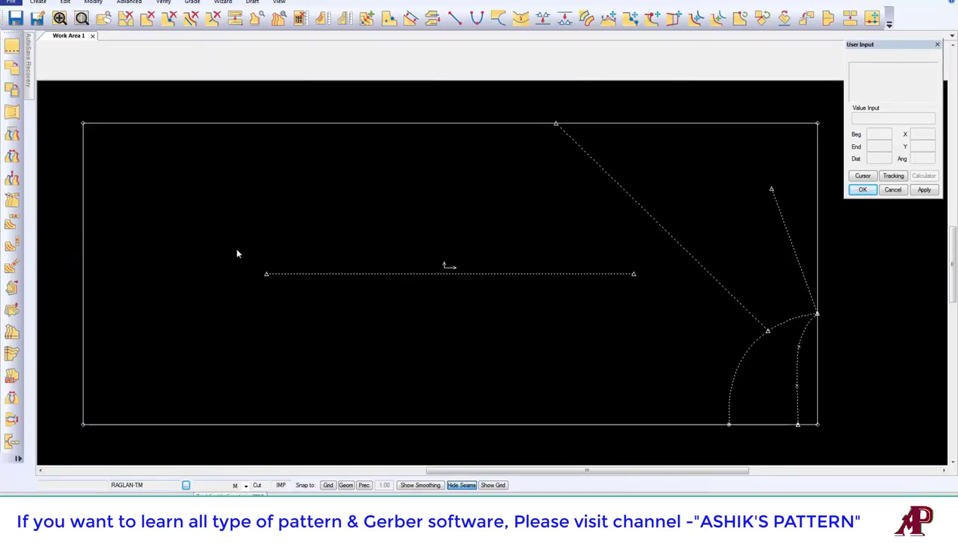
Offset a copy of the center front edge by -10 inches, toward the side edge
drag(236, 249, 251, 247)
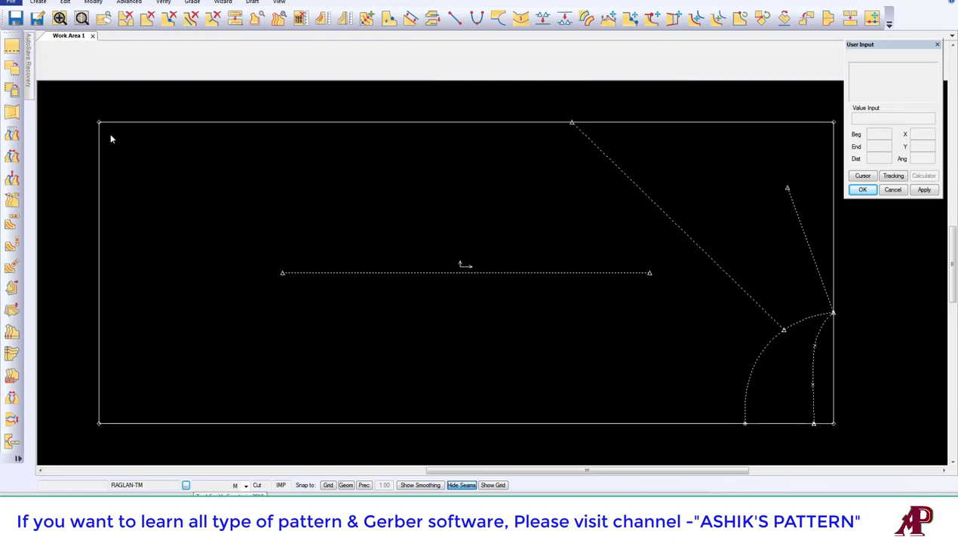
click(412, 18)
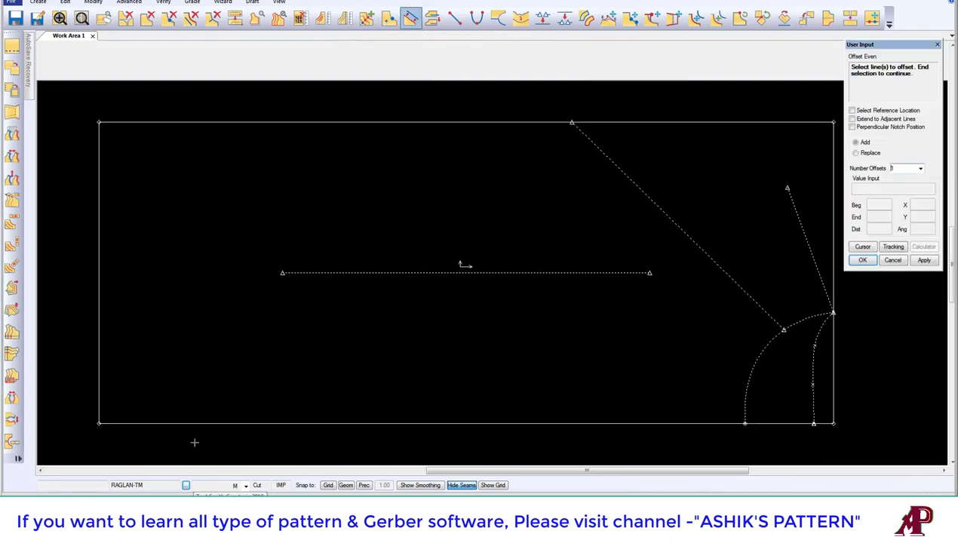
right_click(156, 370)
click(156, 370)
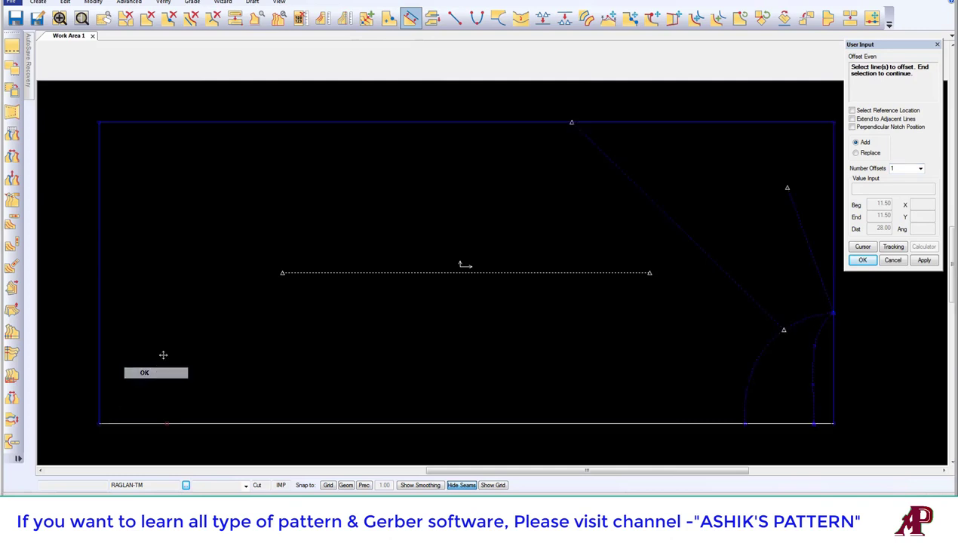
click(173, 332)
right_click(173, 332)
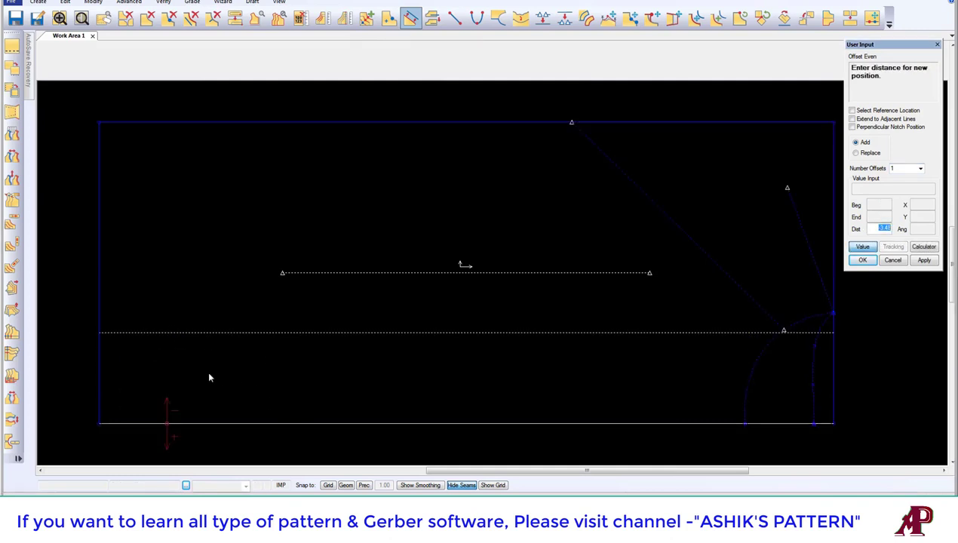
key(BackSpace)
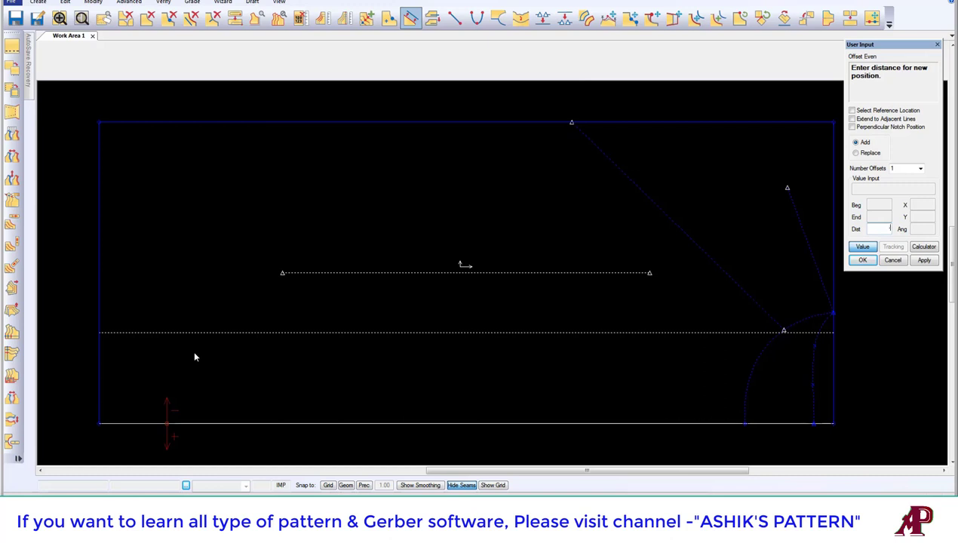
text(-10)
key(Return)
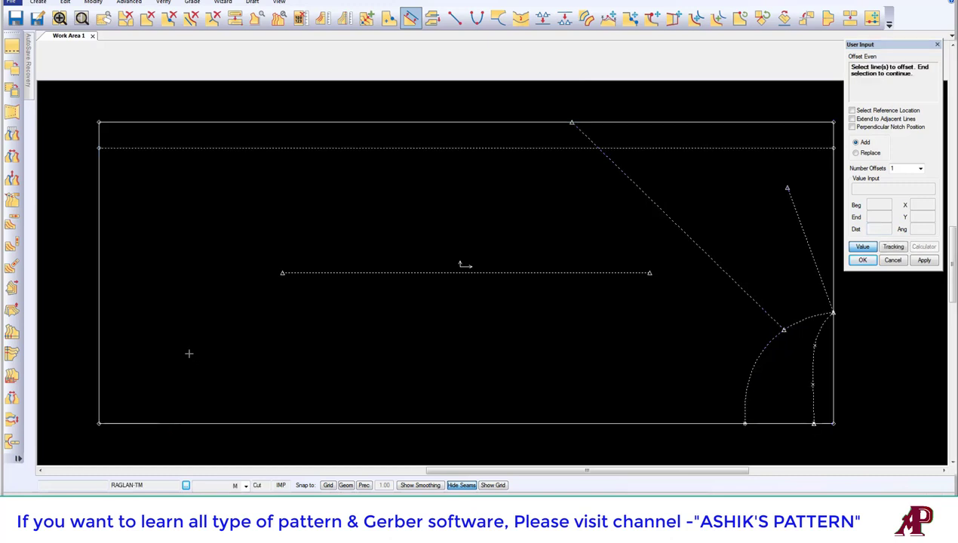
Draw a two-point side seam line from the offset line's hem end to the underarm end of the raglan armhole line
click(454, 17)
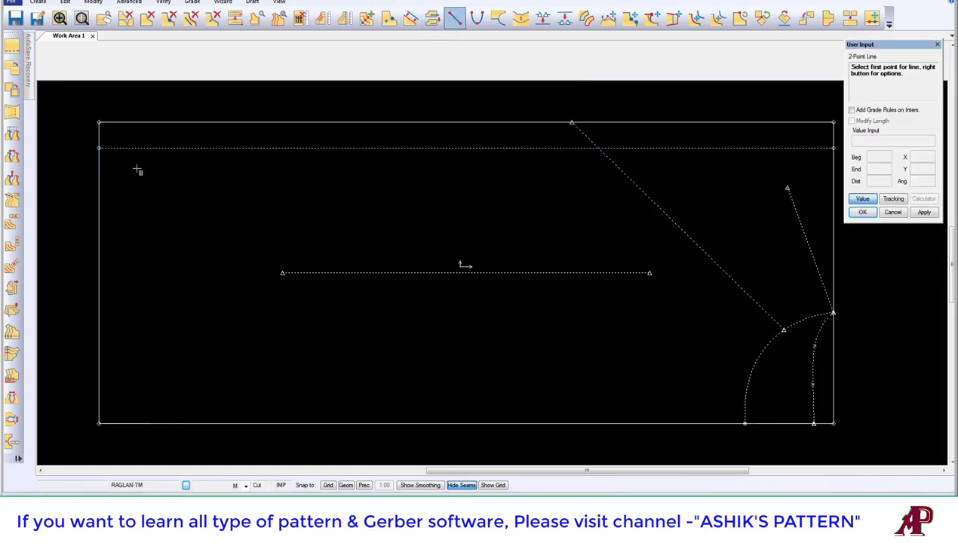
click(121, 150)
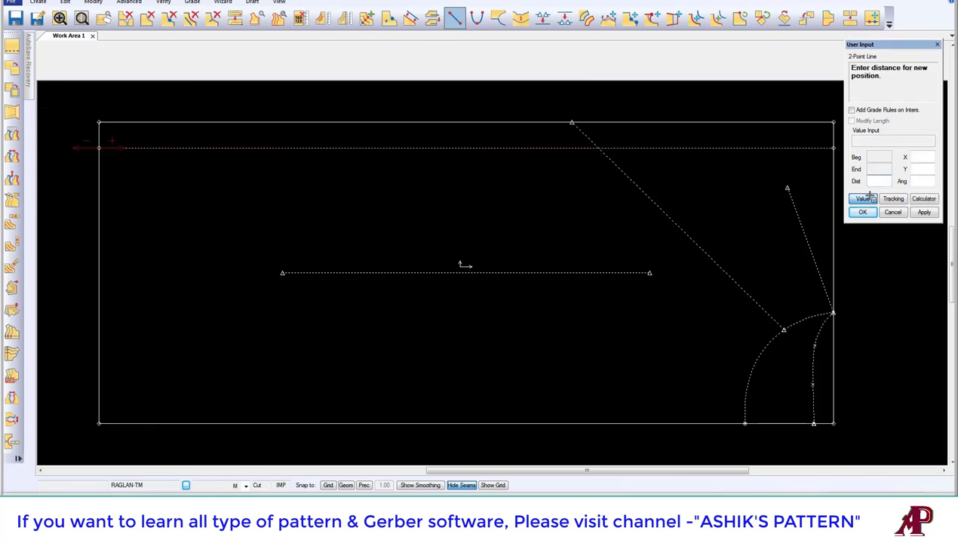
click(572, 122)
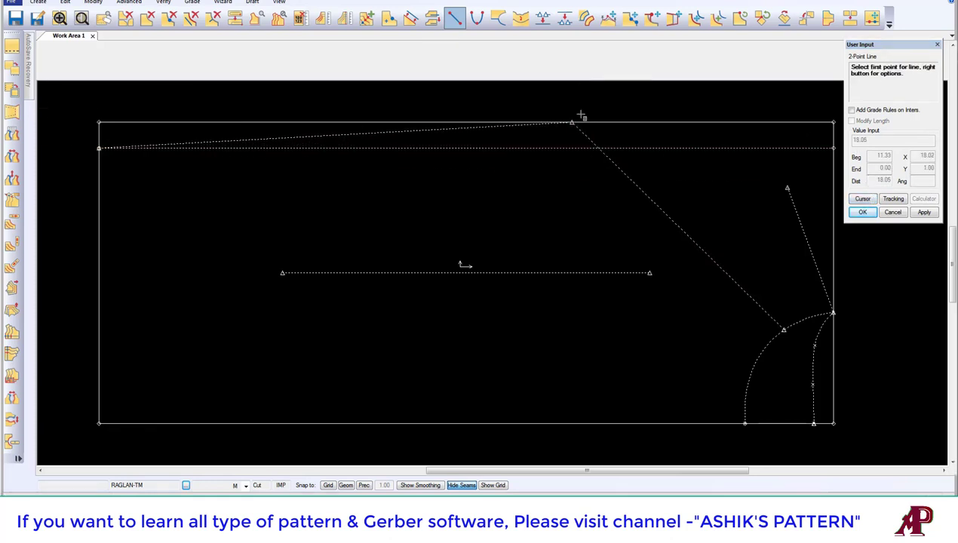
Delete the offset guide line running parallel to the side edge
click(190, 16)
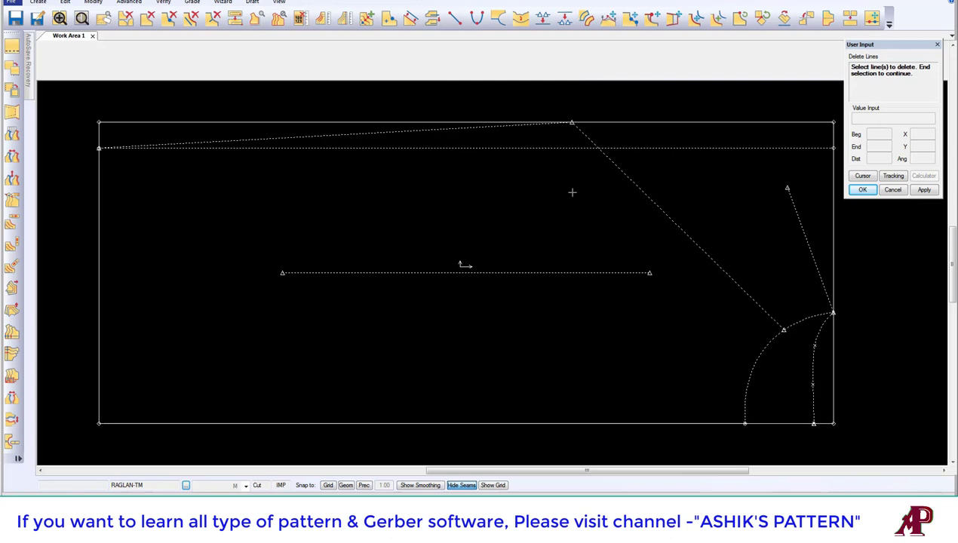
click(545, 148)
right_click(557, 177)
click(557, 178)
right_click(504, 189)
click(504, 194)
click(507, 194)
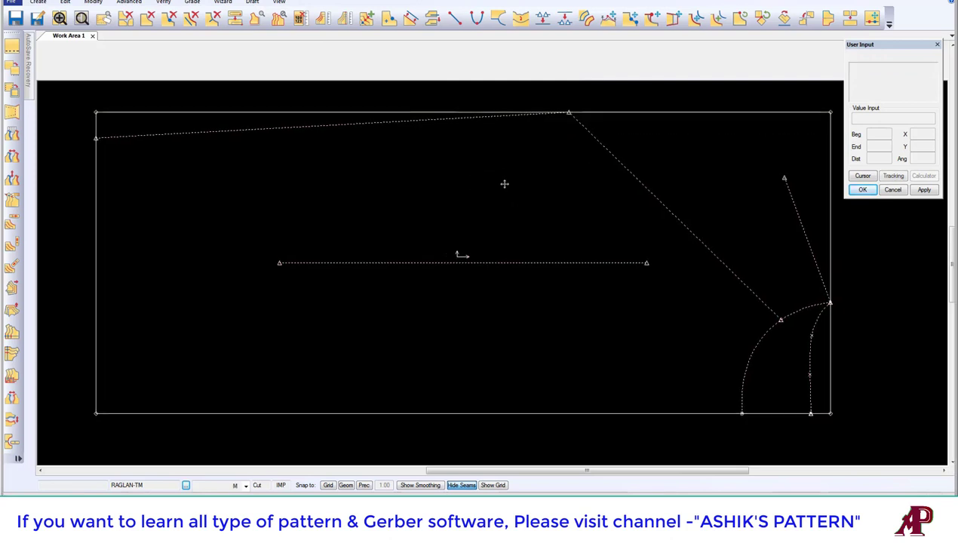
Mirror the straight raglan armhole line outward across the piece's original straight side edge
click(504, 185)
click(422, 117)
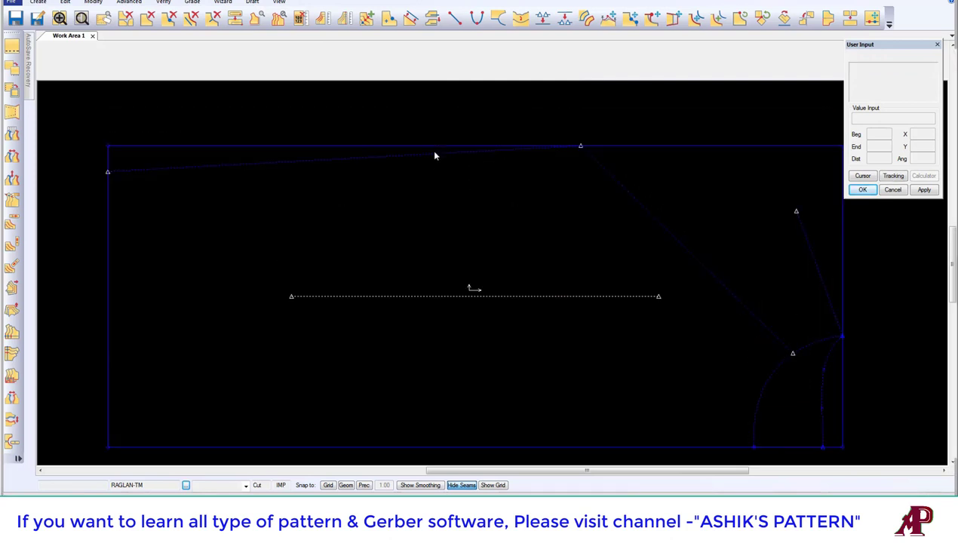
click(435, 151)
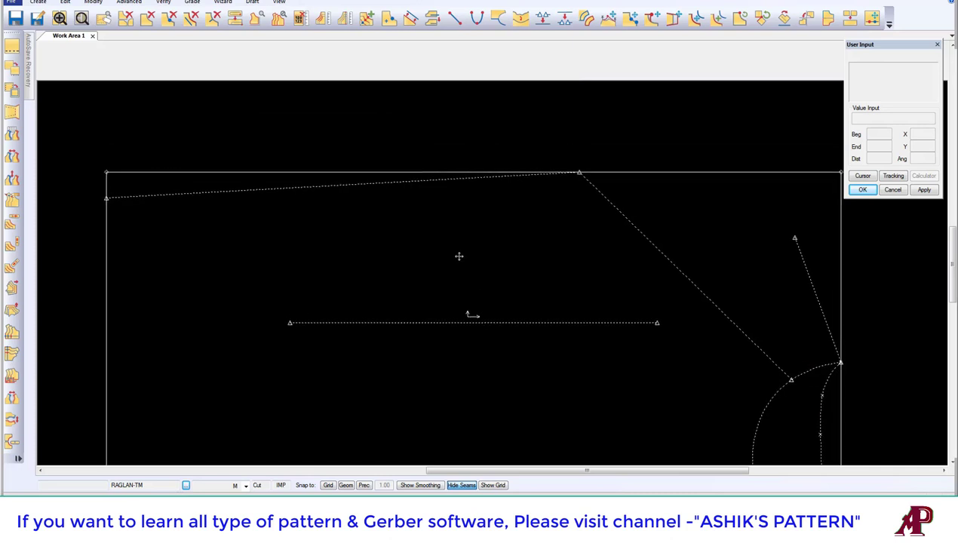
click(498, 18)
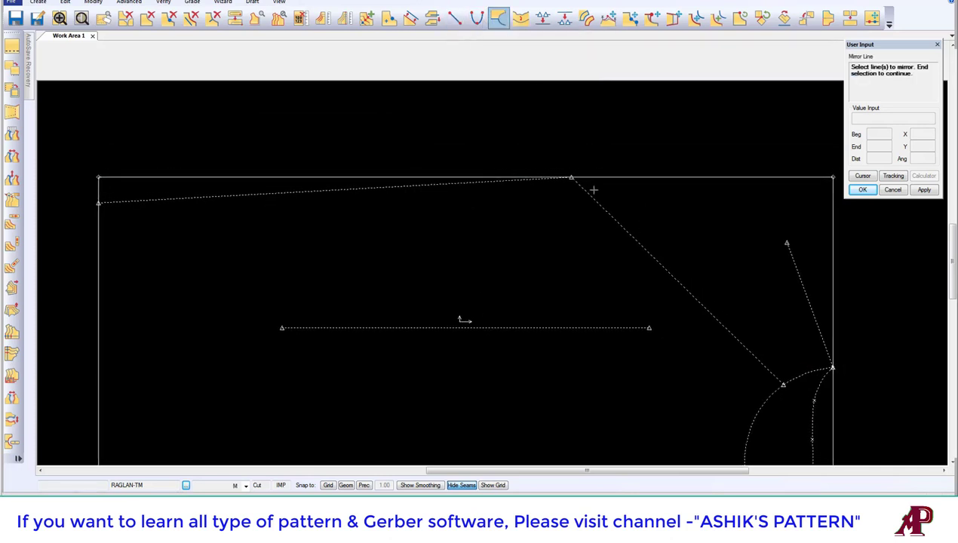
click(447, 179)
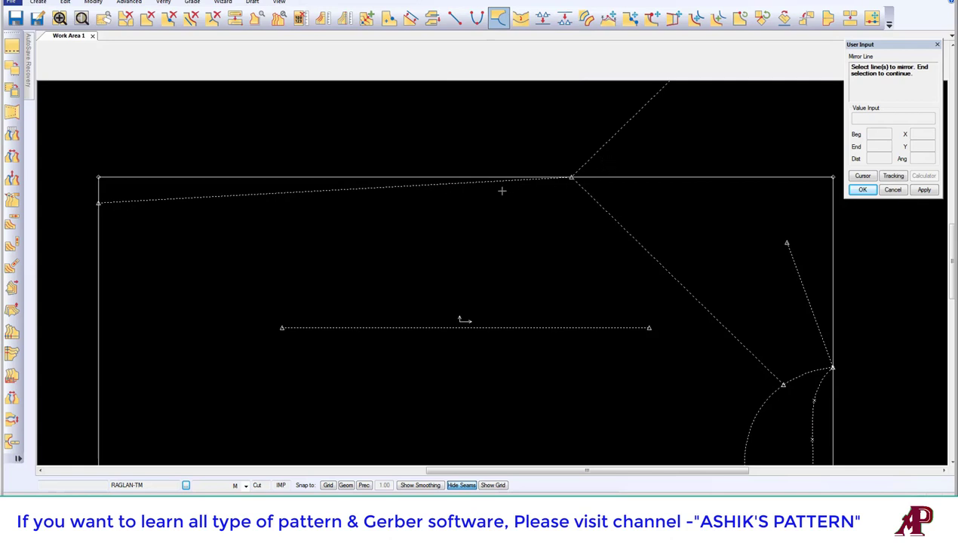
Mirror the straight raglan armhole line outward across the slanted side seam line
click(585, 195)
right_click(502, 203)
click(535, 210)
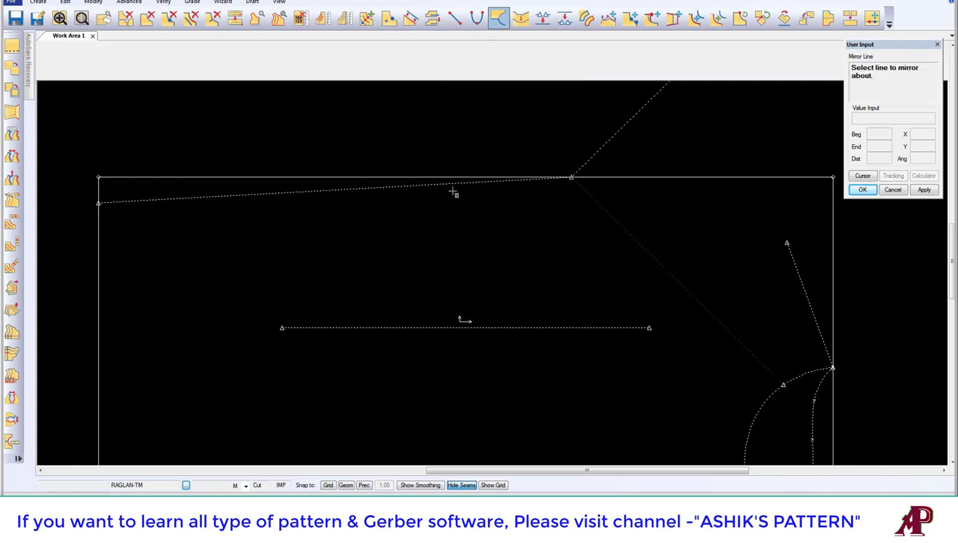
click(453, 186)
right_click(495, 136)
click(495, 135)
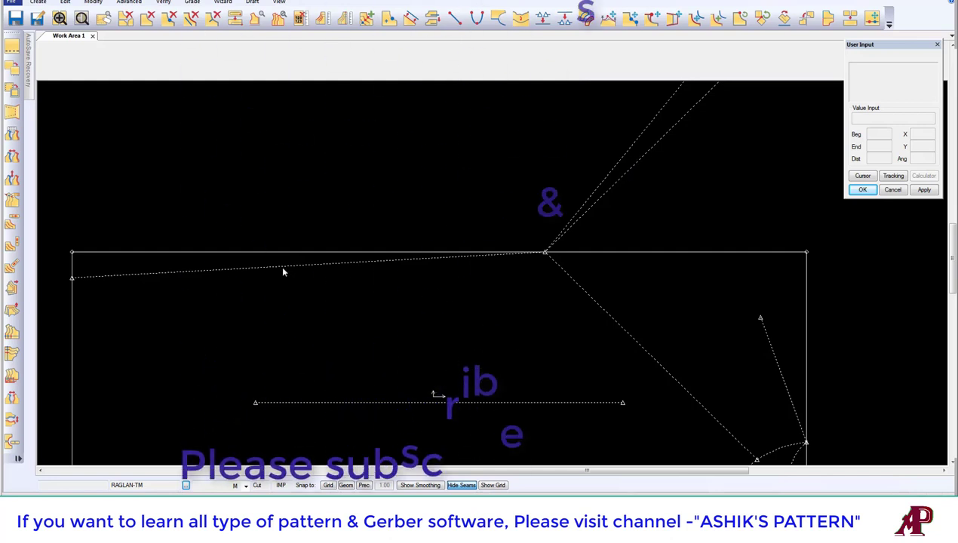
Delete both mirrored copies of the raglan armhole line that extend outward beyond the piece's side edge
middle_drag(348, 267, 388, 182)
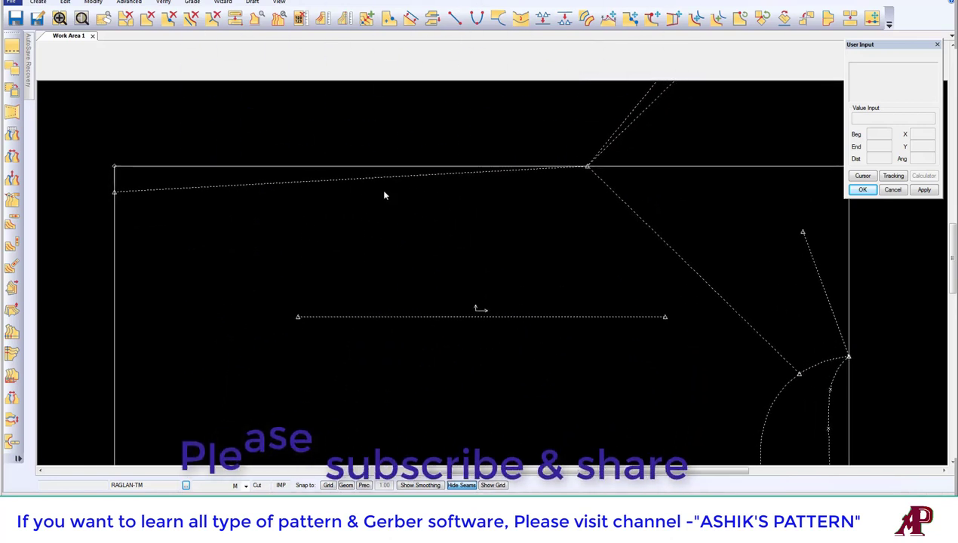
middle_drag(350, 225, 336, 205)
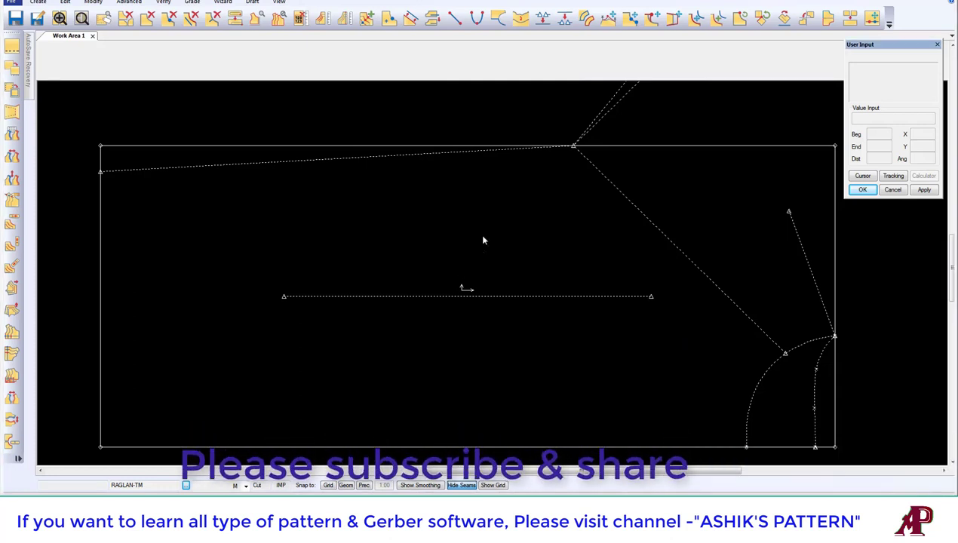
drag(461, 224, 443, 233)
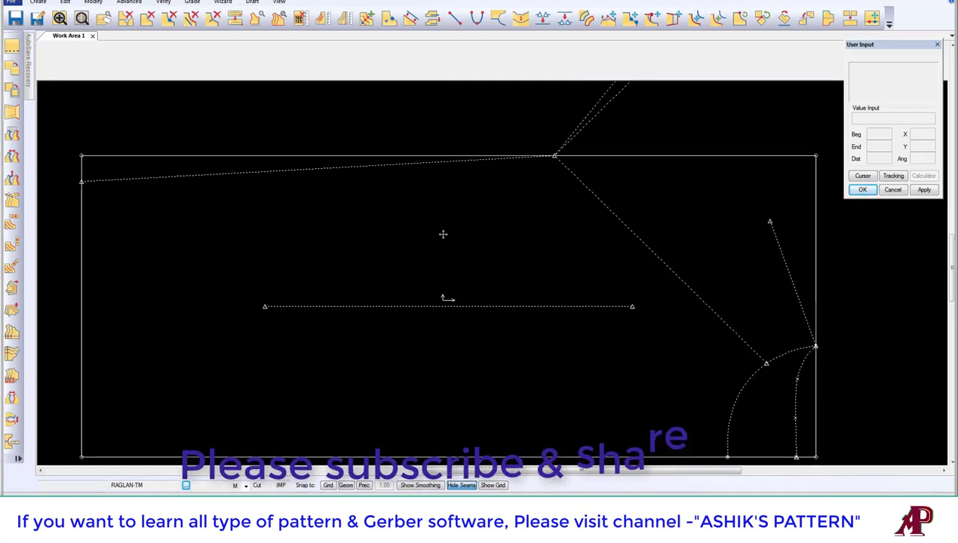
click(193, 17)
click(595, 117)
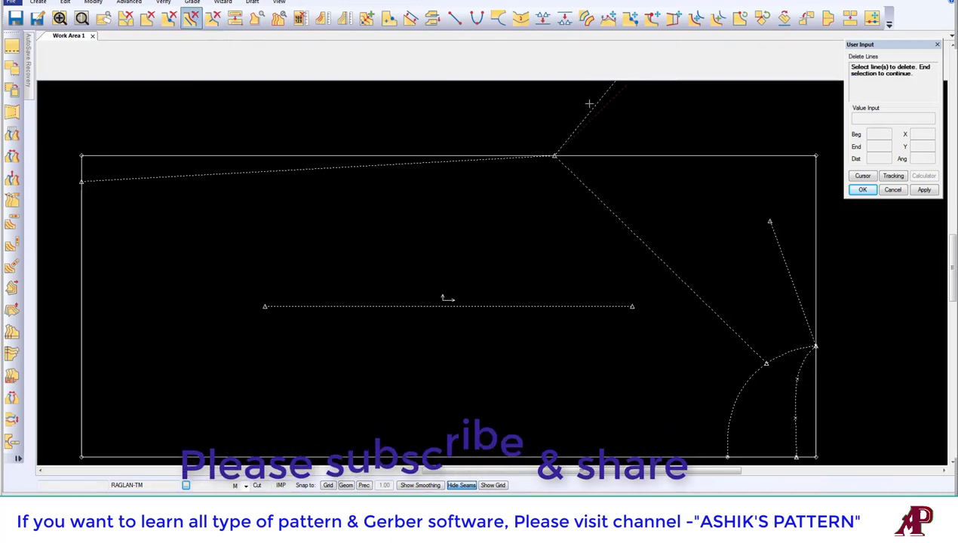
click(585, 115)
right_click(553, 138)
click(557, 136)
right_click(566, 130)
click(569, 132)
drag(554, 199, 544, 172)
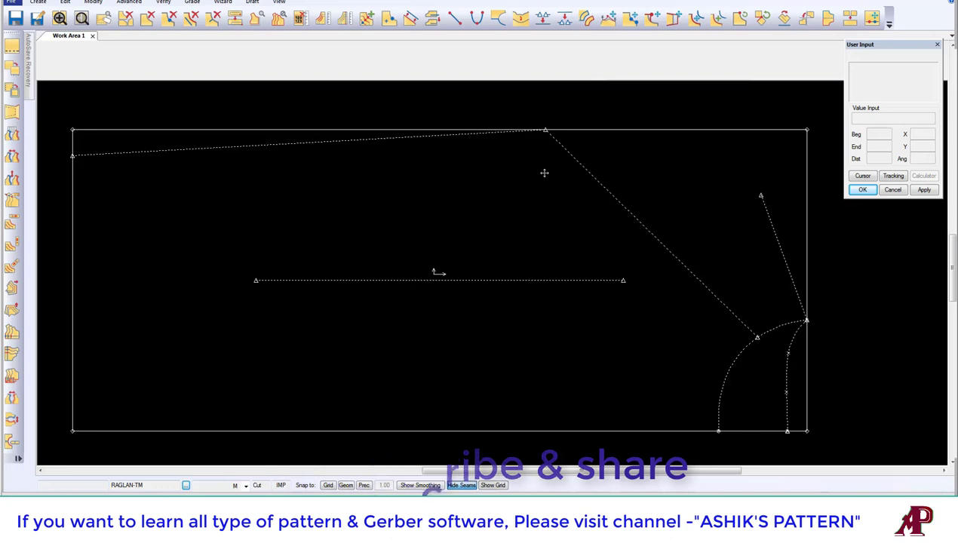